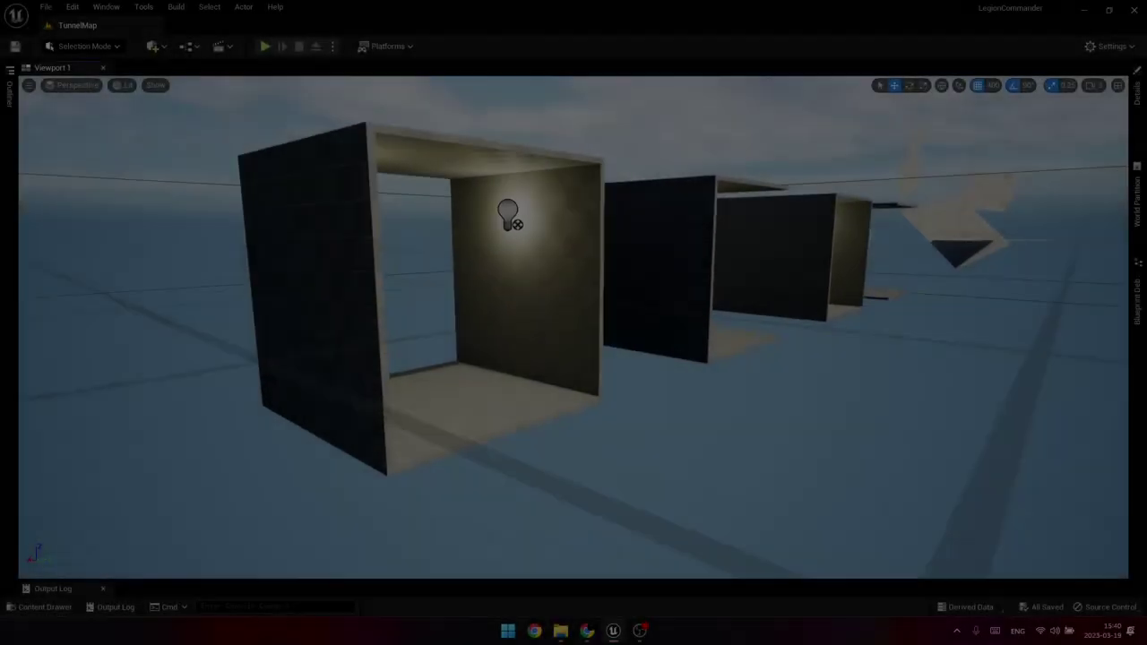
Fly the editor camera along the row of tunnel boxes and orbit around them.
key("w")
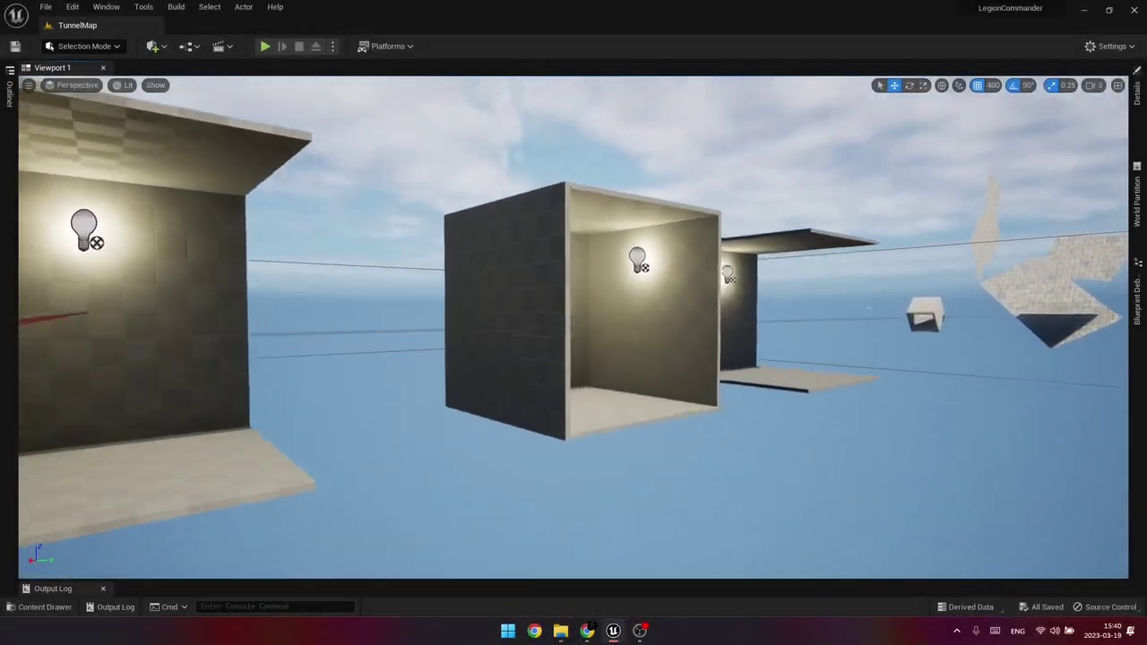
key("a")
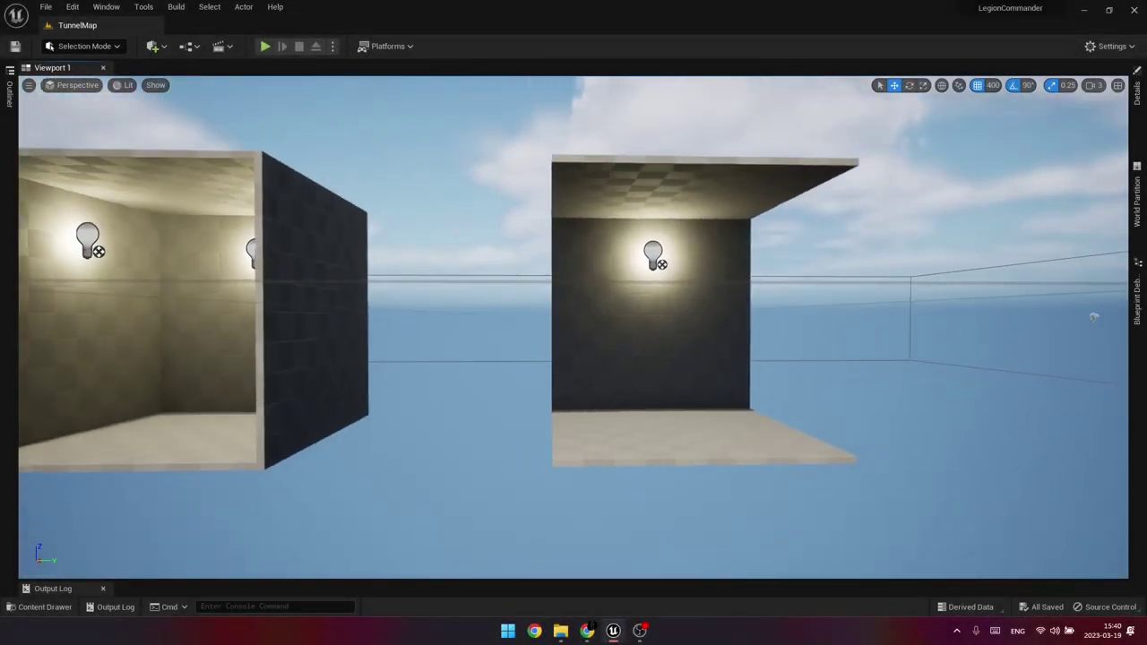
key("a")
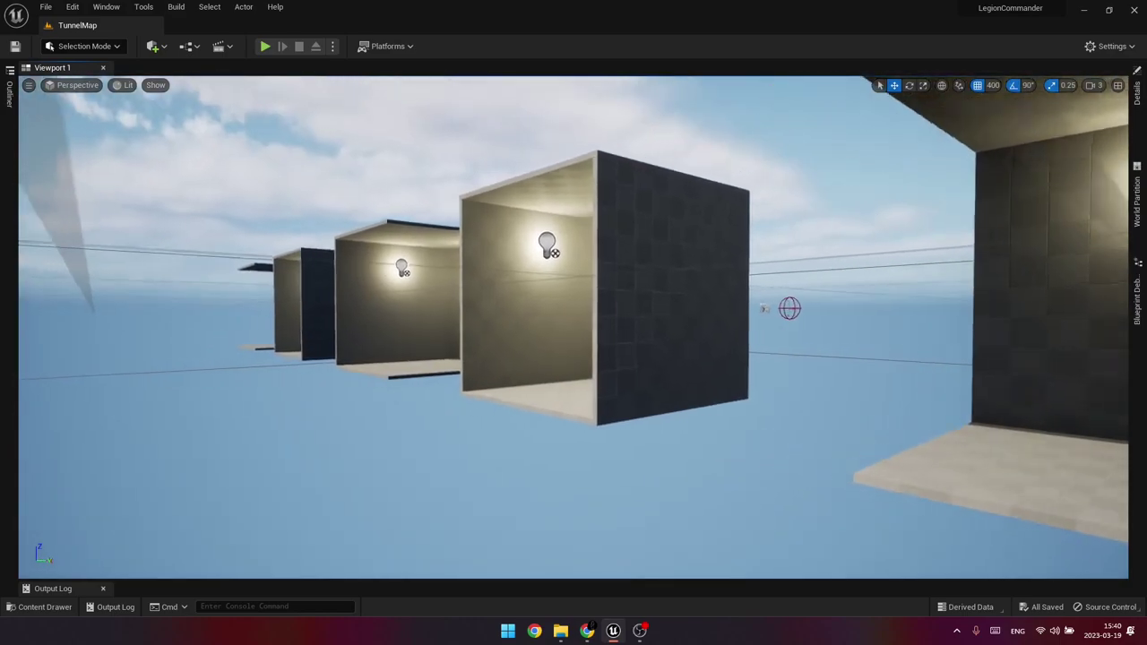
key("a")
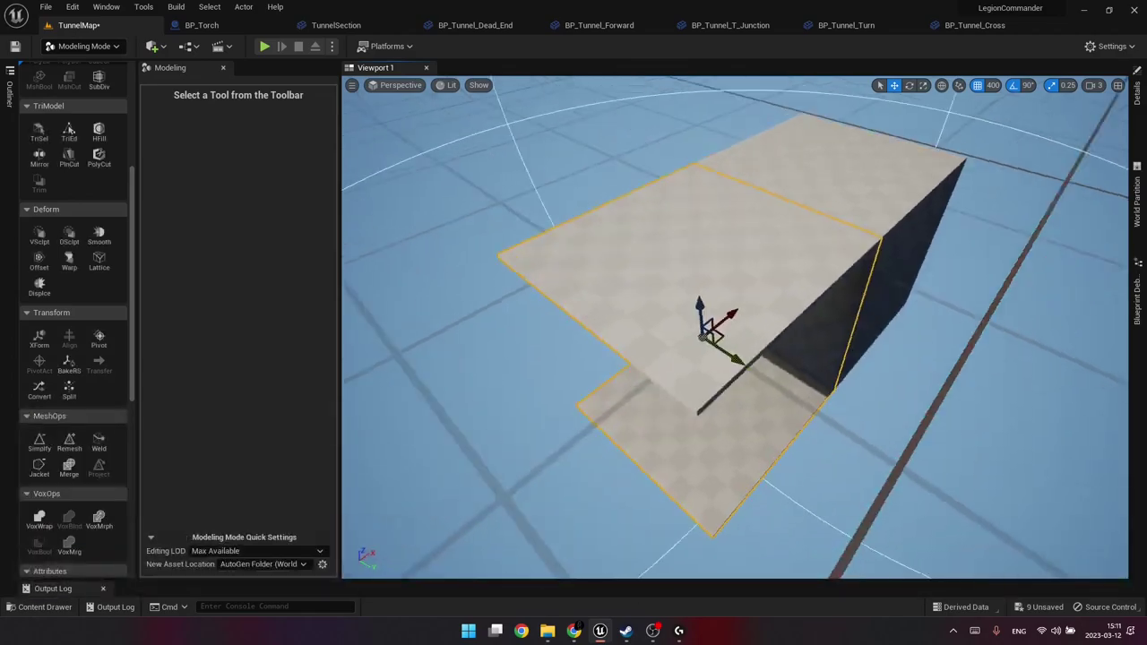
key("ctrl+space")
mouse_move(758, 361)
right_mouse_down()
mouse_move(770, 340)
mouse_move(748, 304)
mouse_move(782, 402)
mouse_move(762, 358)
right_mouse_up()
key("ctrl+space")
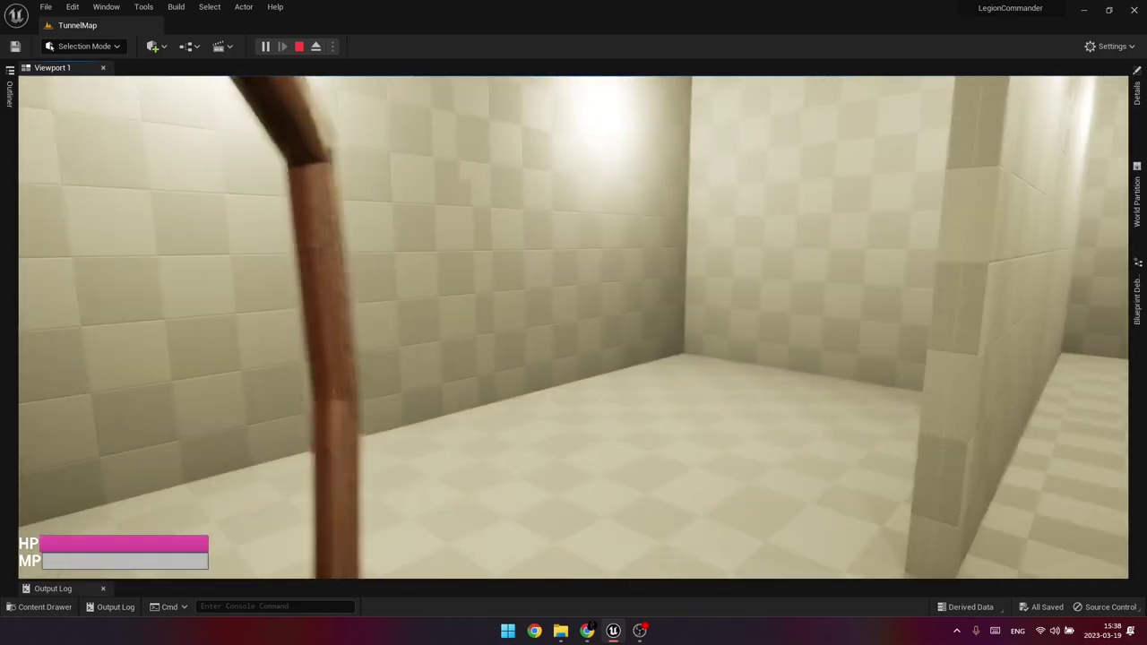
Walk down the generated tunnel corridor in first person toward its end wall.
key("w")
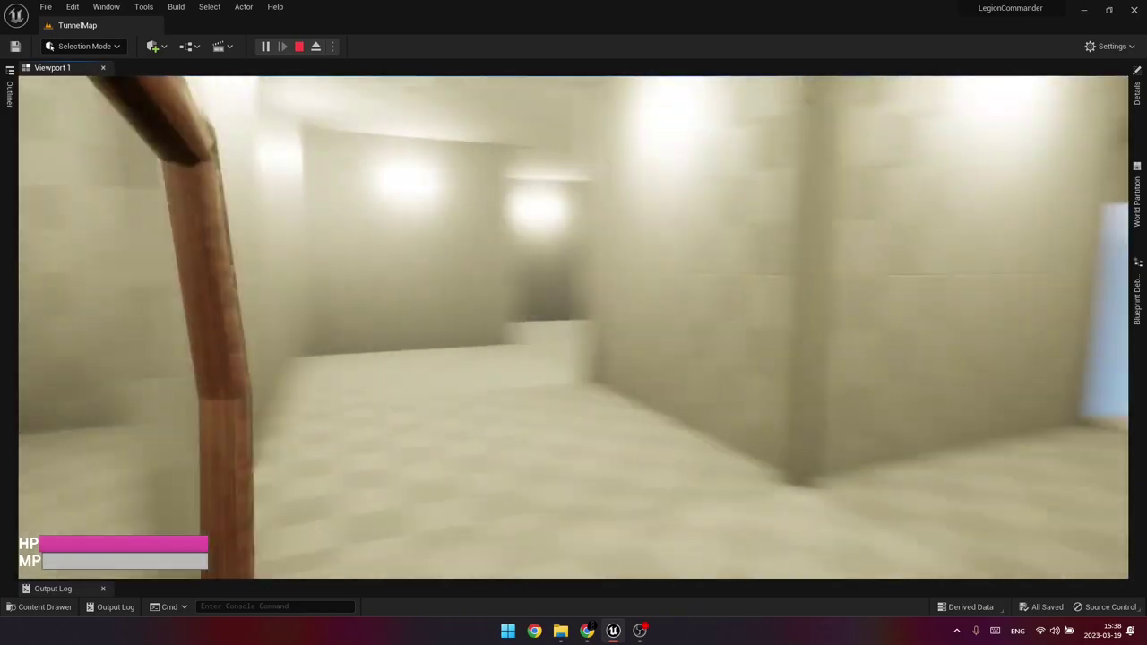
key("w")
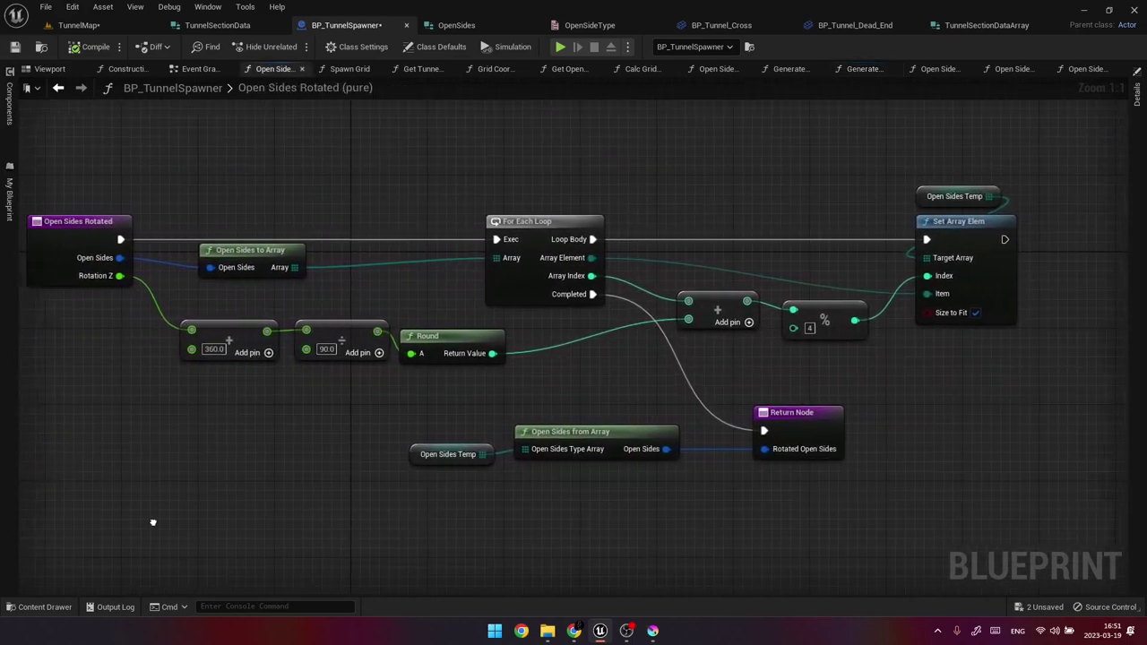
Switch to the Spawn Grid function graph and pan to see more of it.
key("alt+Left")
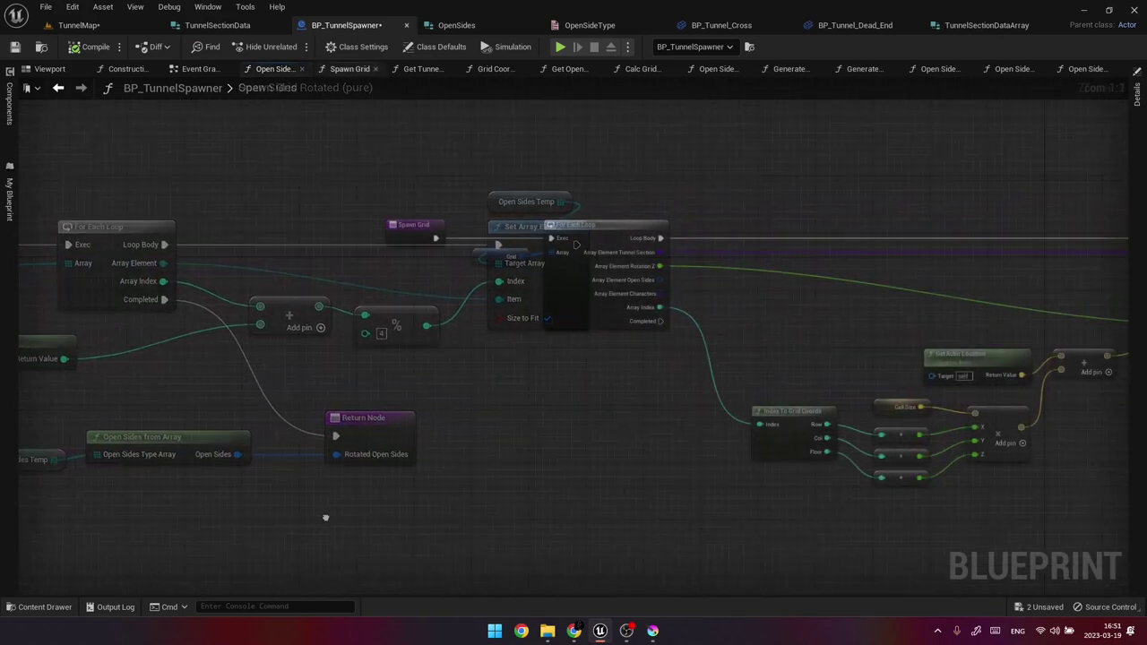
right_click_drag(325, 517, 0, 466)
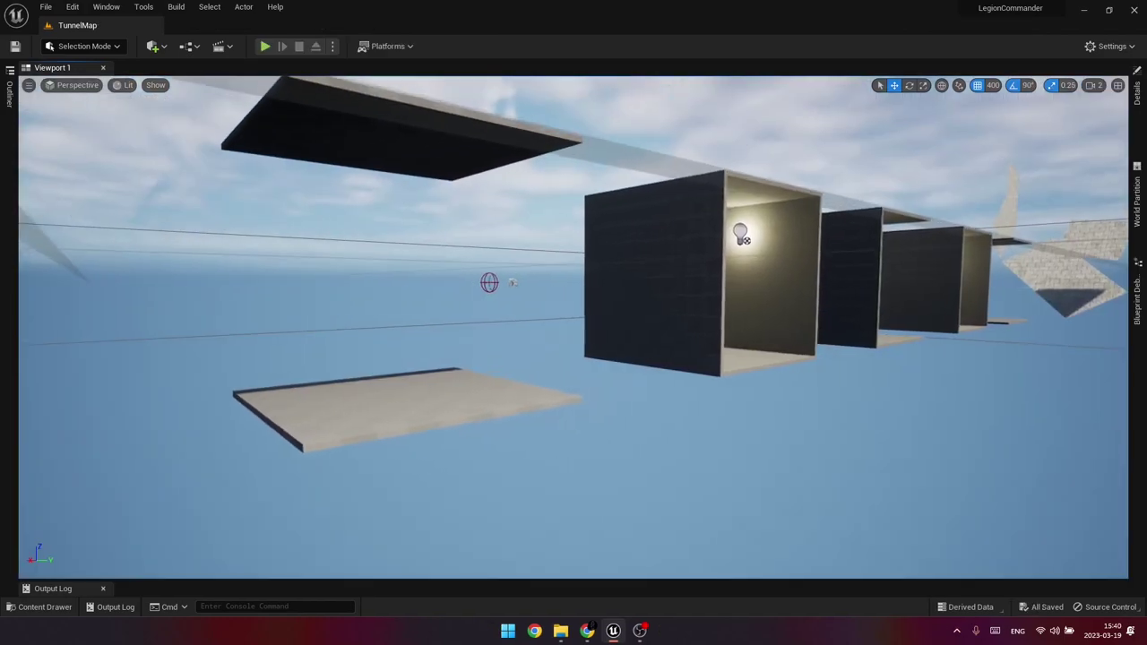
Fly the viewport forward past the left, lit and dark tunnel boxes to see their lights.
key("Up")
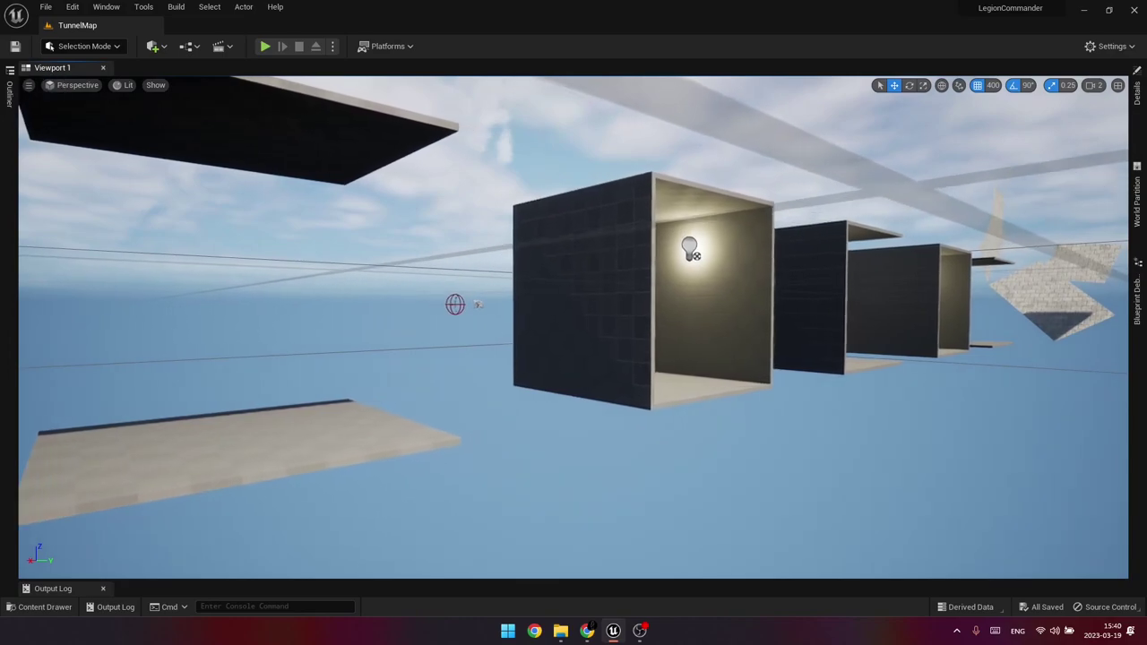
key("Up")
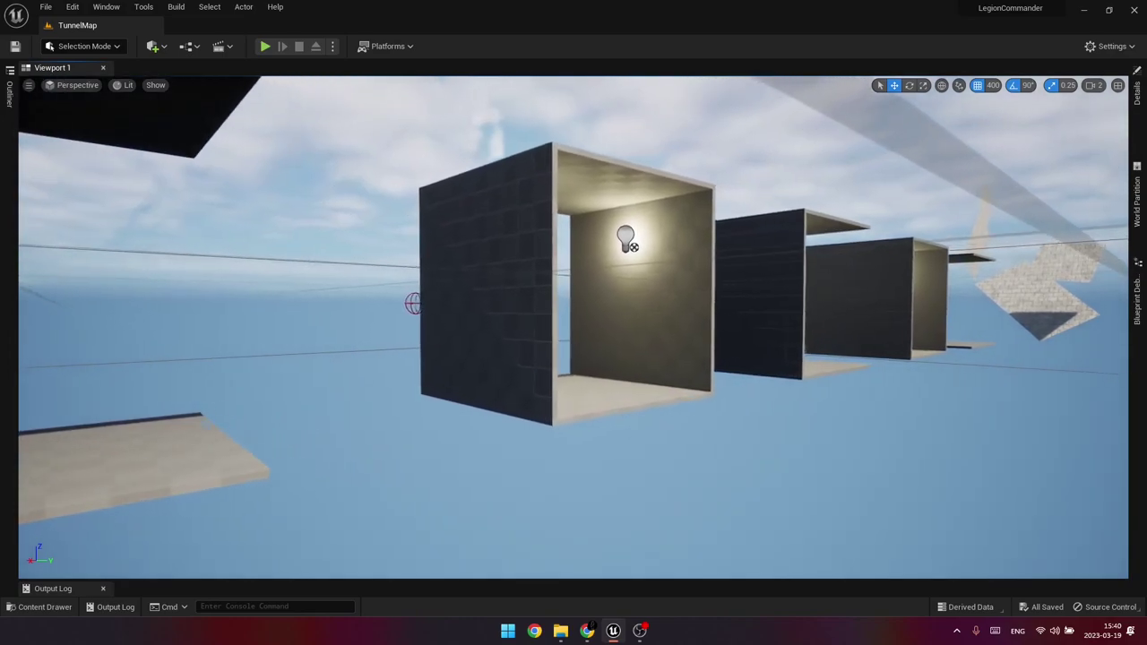
key("Up")
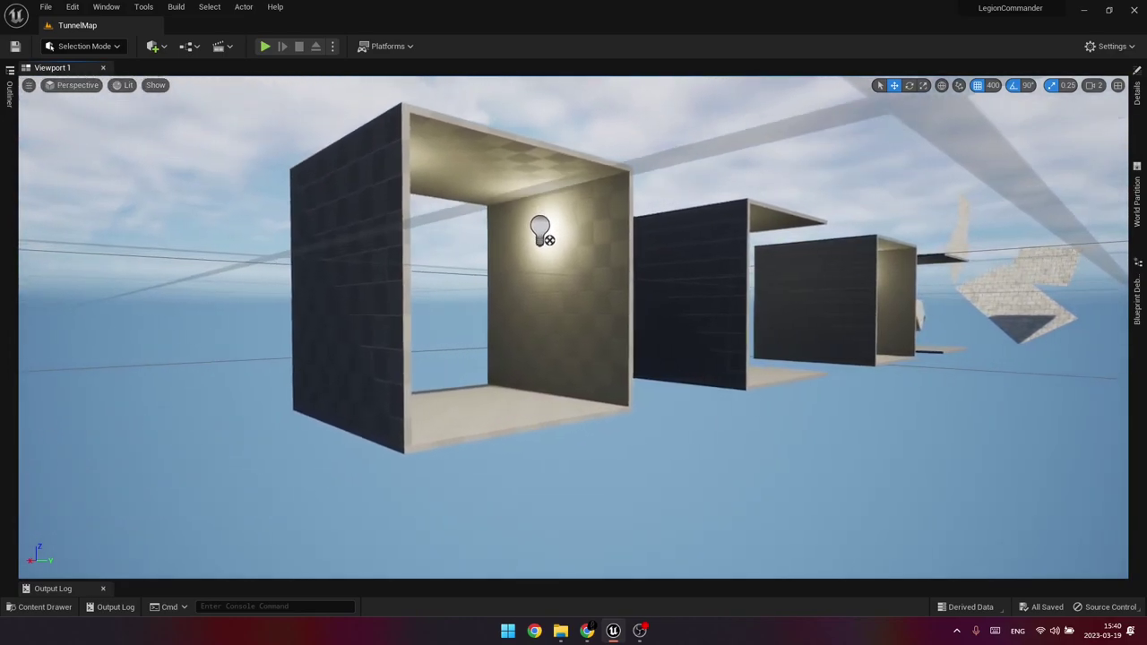
key("Up")
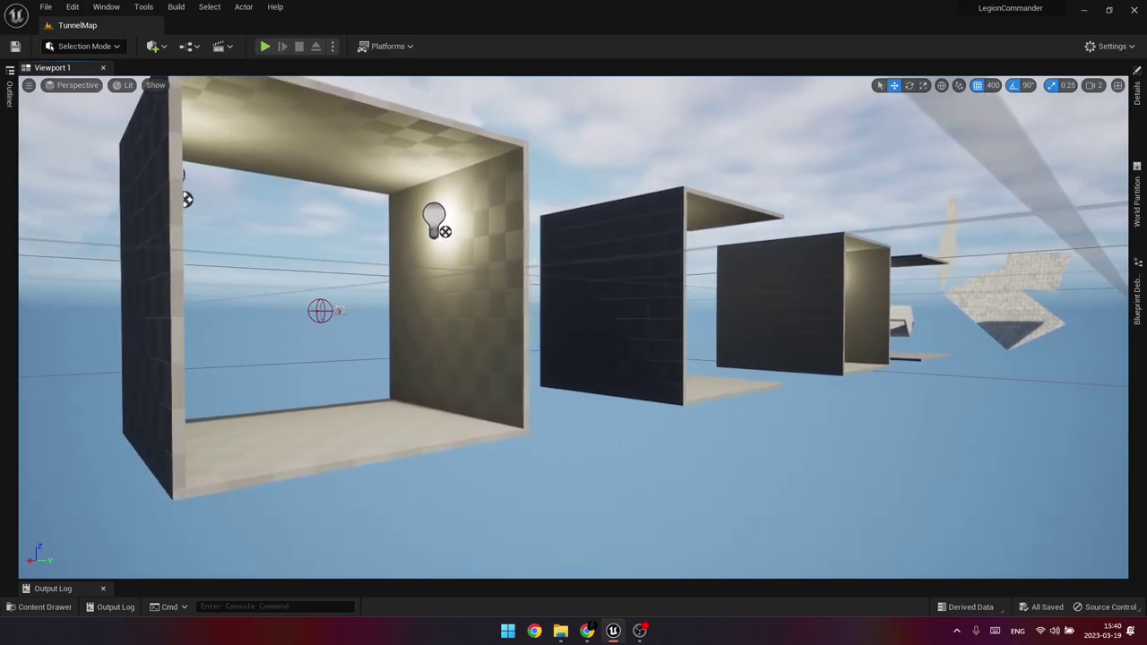
key("Up")
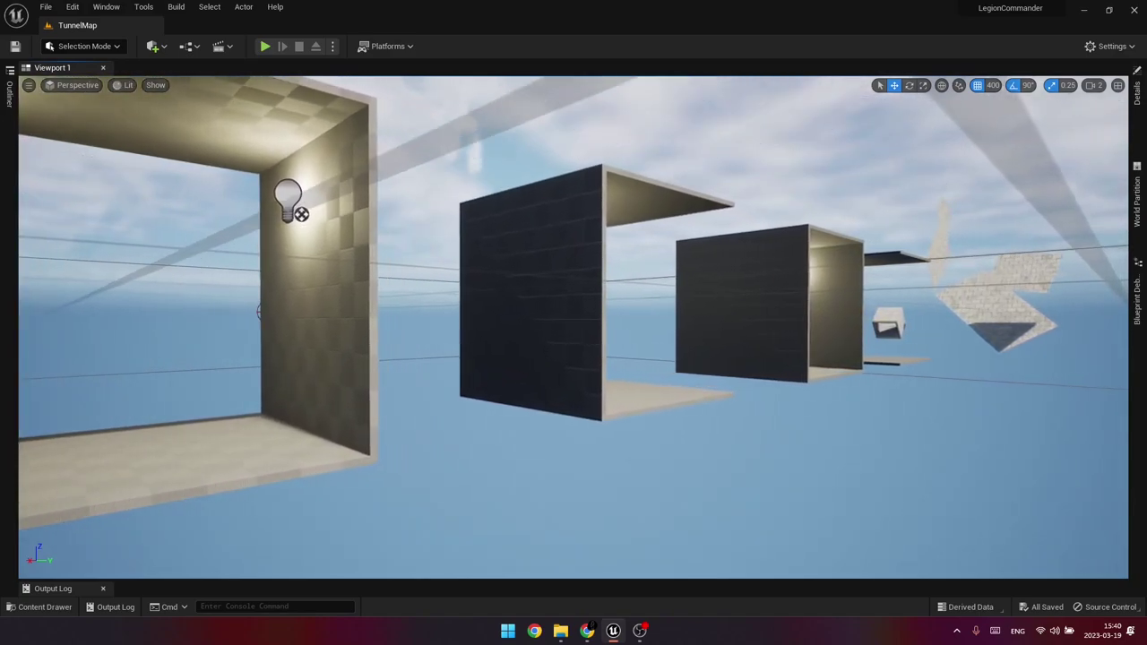
key("Up")
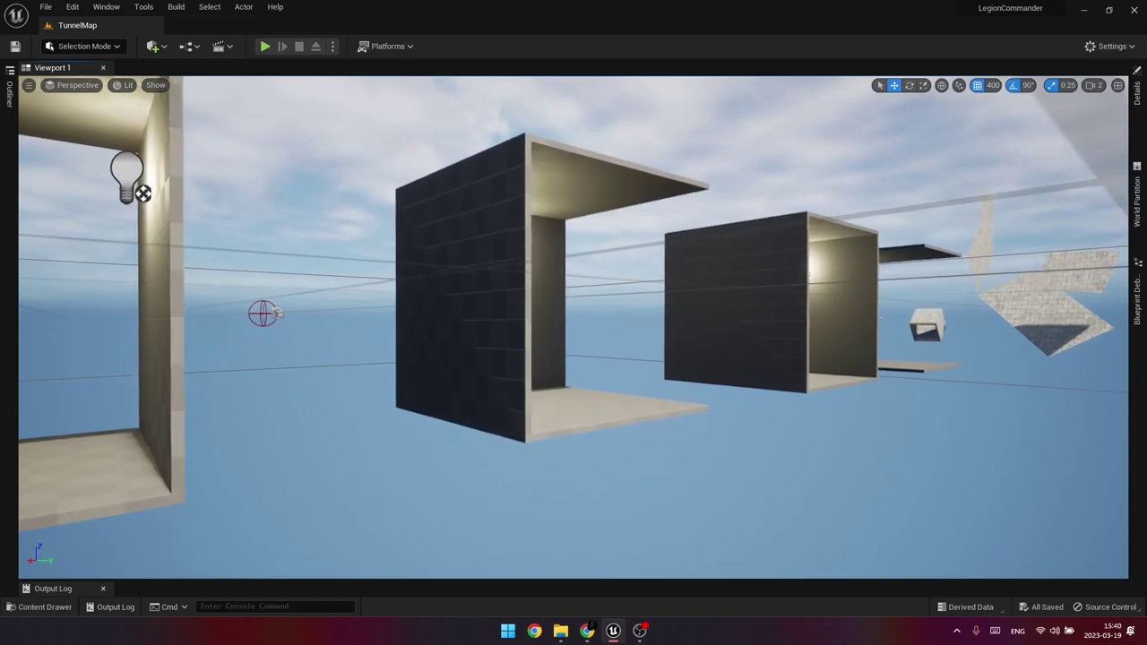
key("Up")
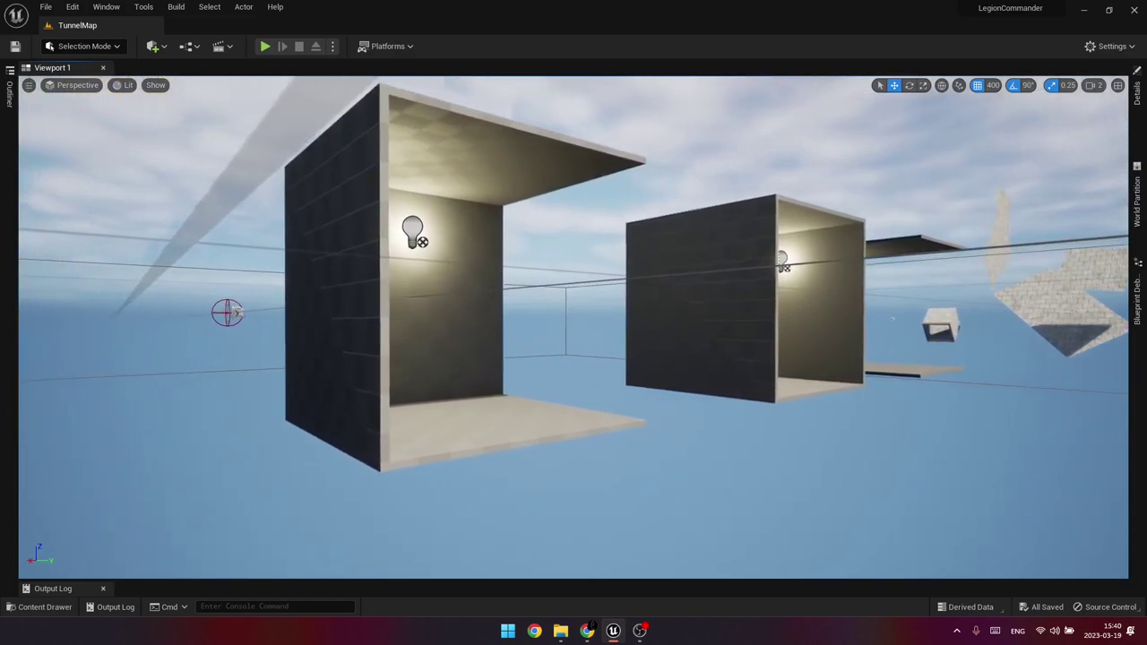
key("Up")
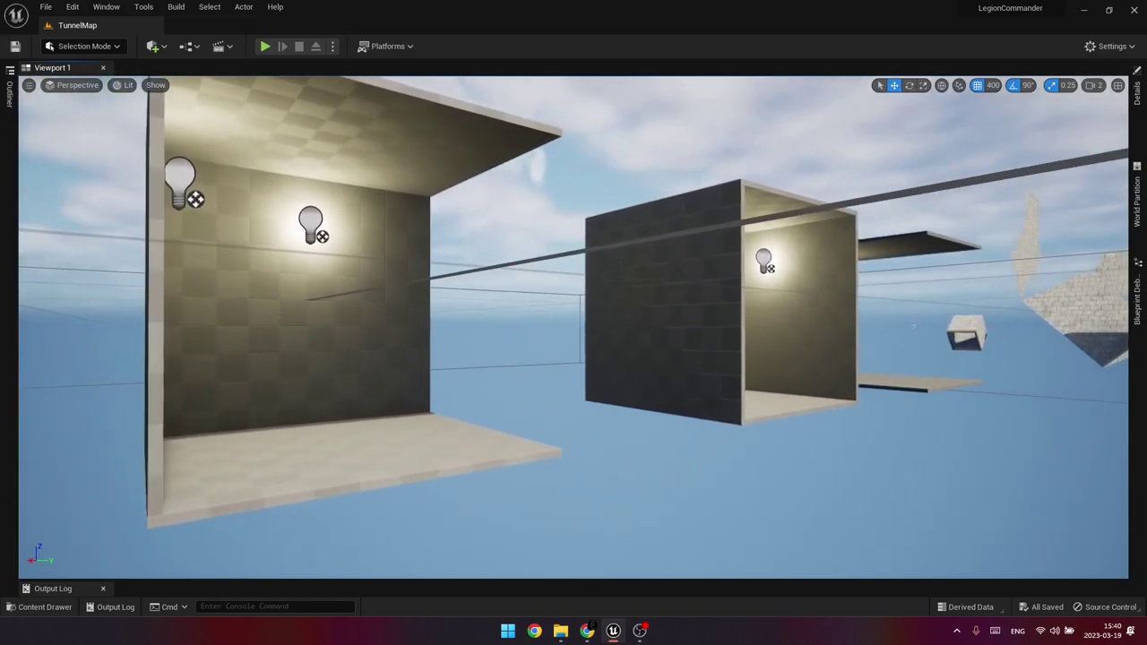
key("Up")
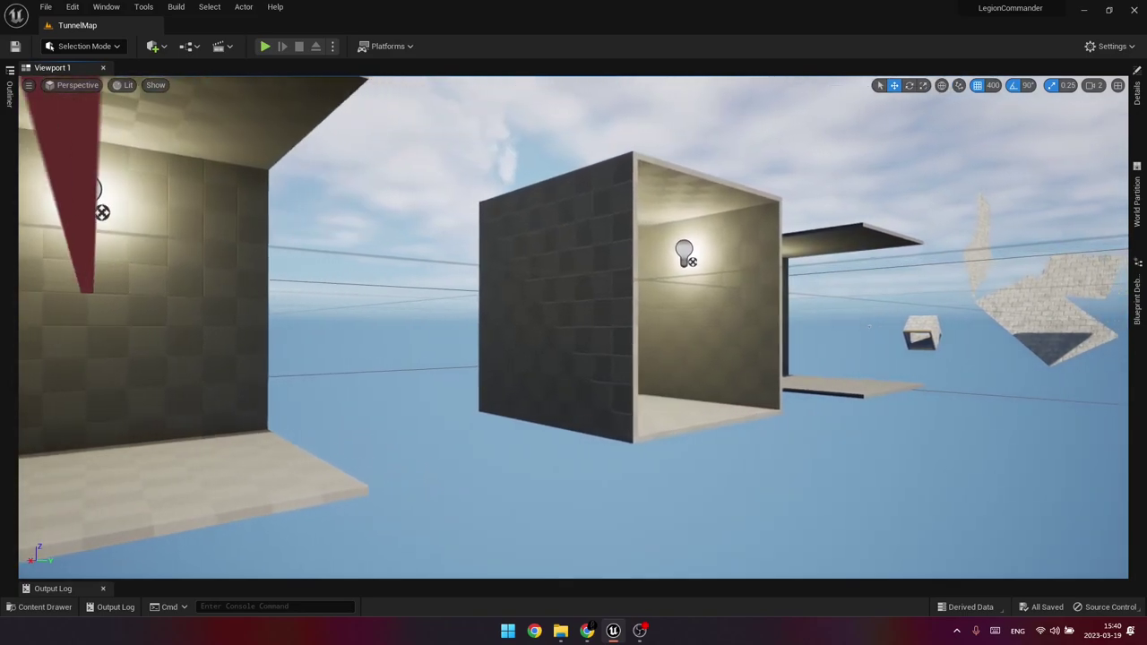
key("Up")
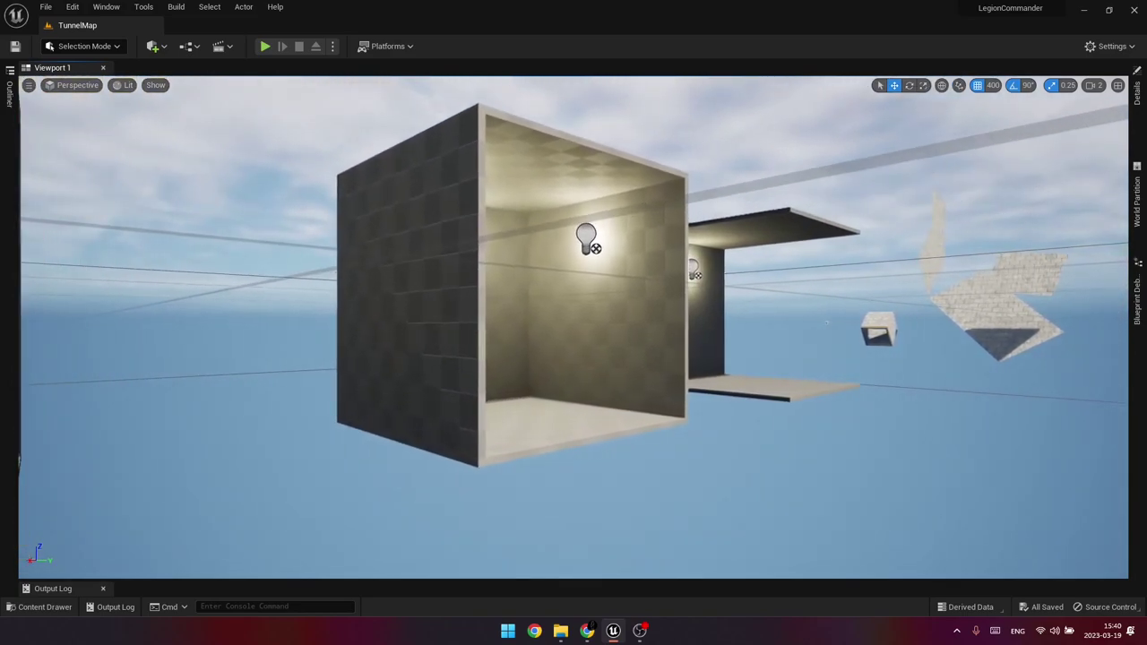
key("Up")
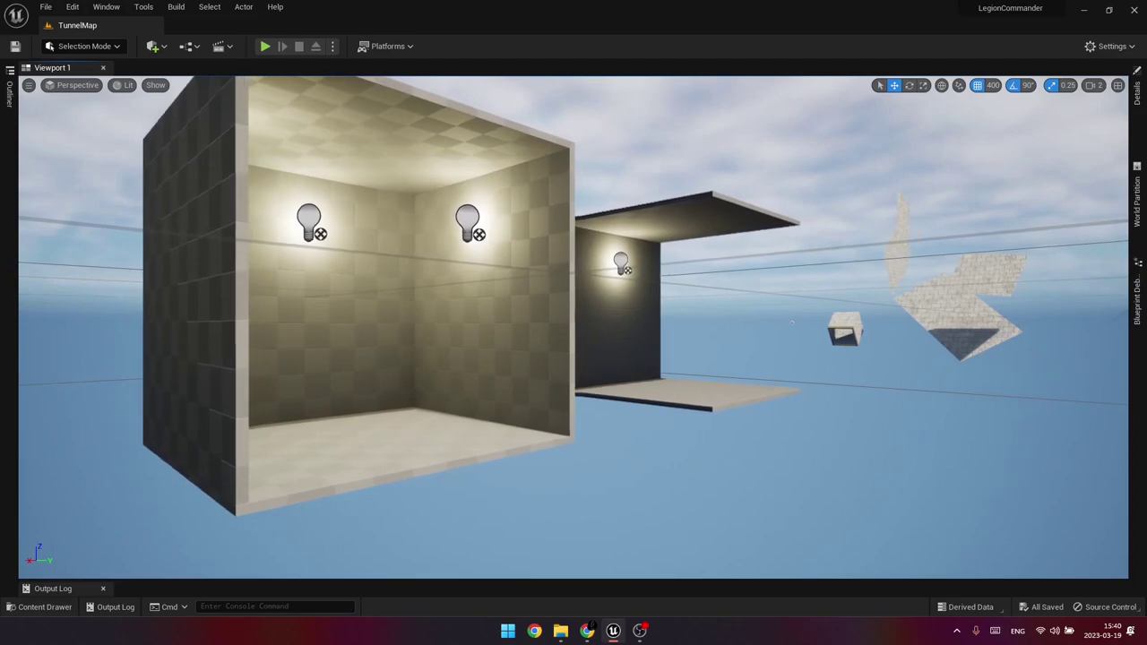
key("Up")
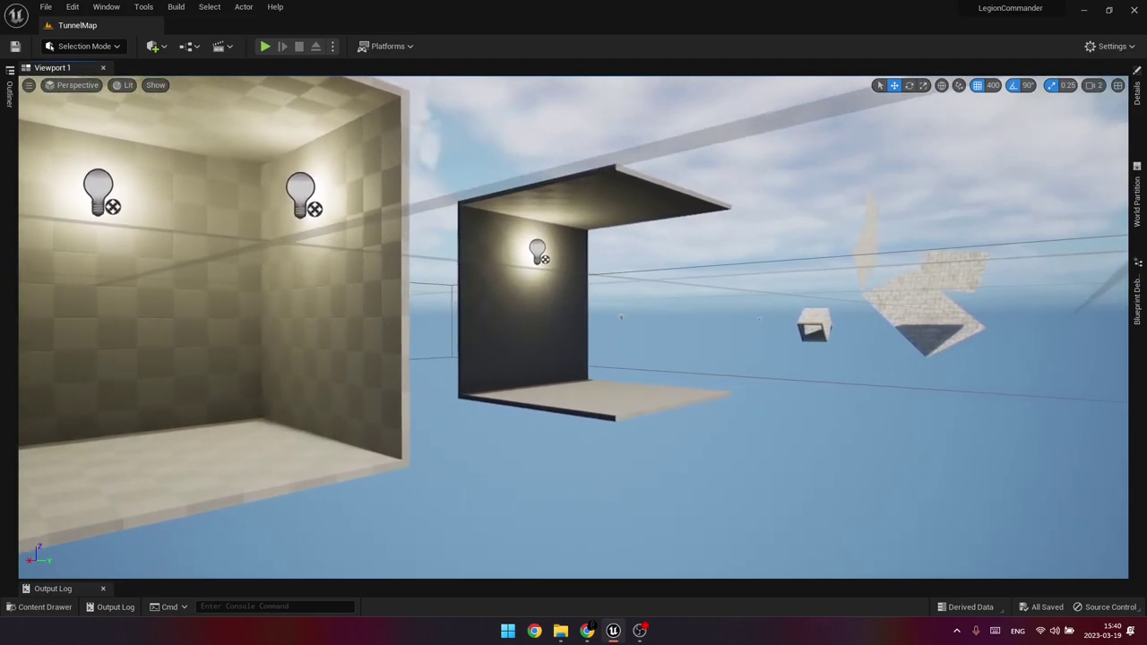
key("Up")
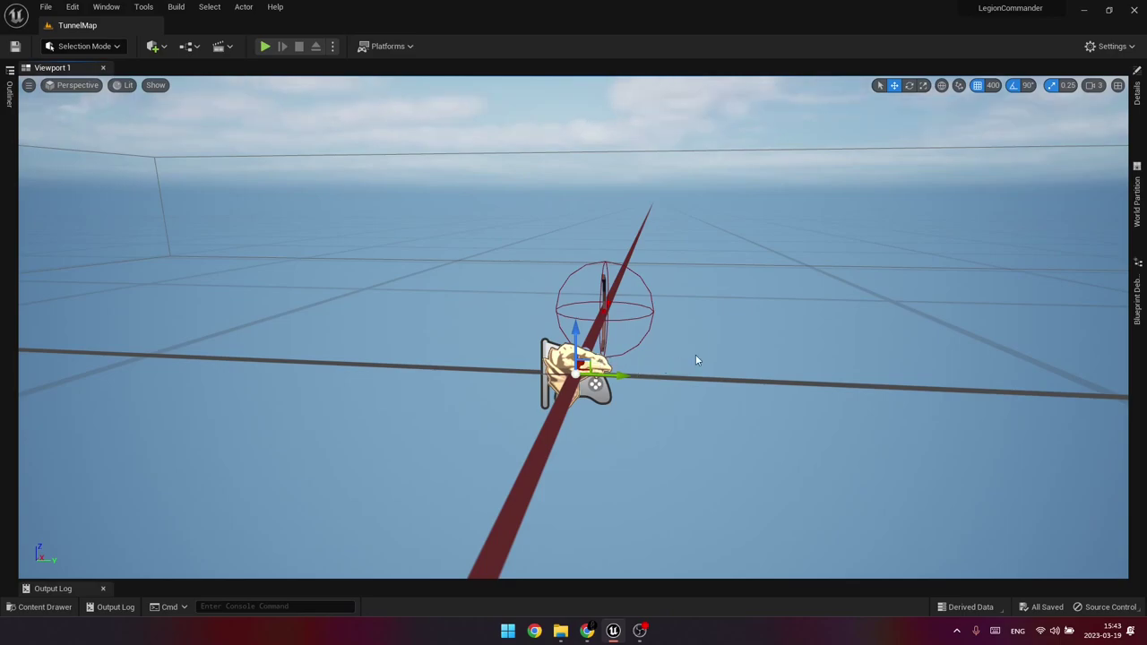
Show BP_TunnelSpawner's properties in the Details panel.
left_click(1136, 92)
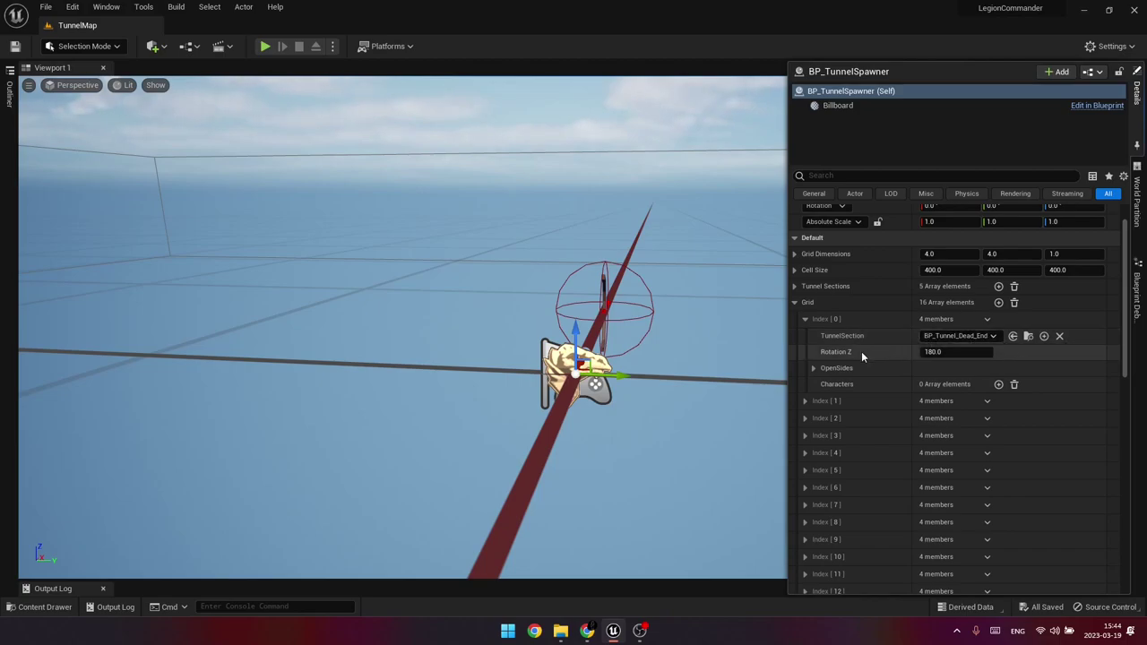
Start Play and walk through the generated tunnel rooms and corridors in first person.
left_click(265, 47)
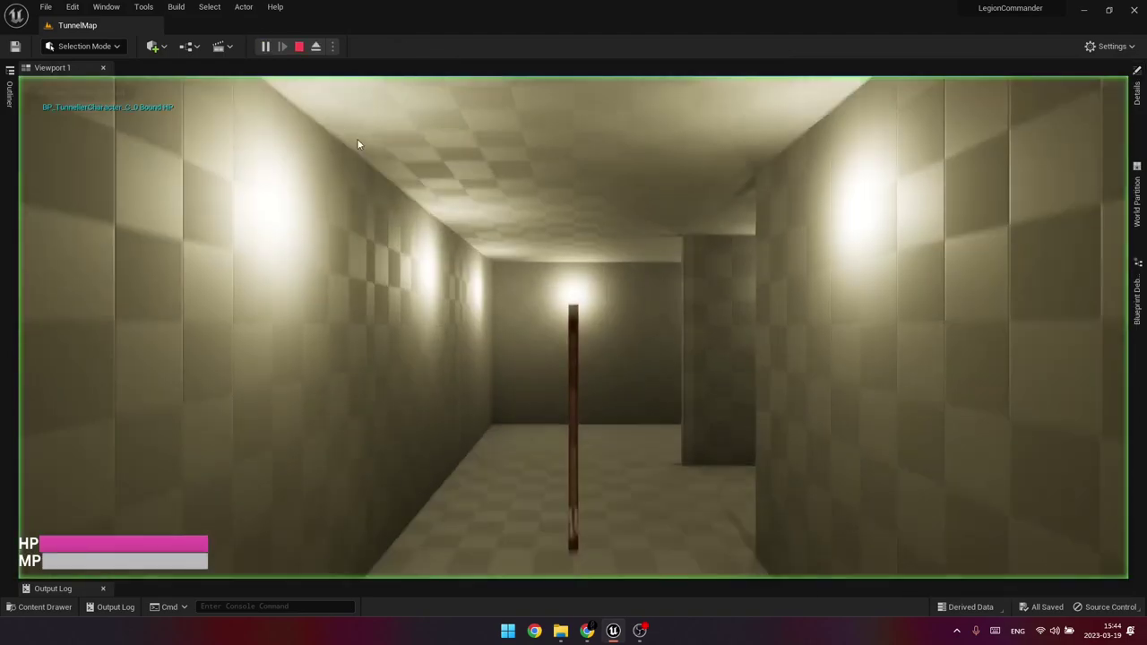
key("w")
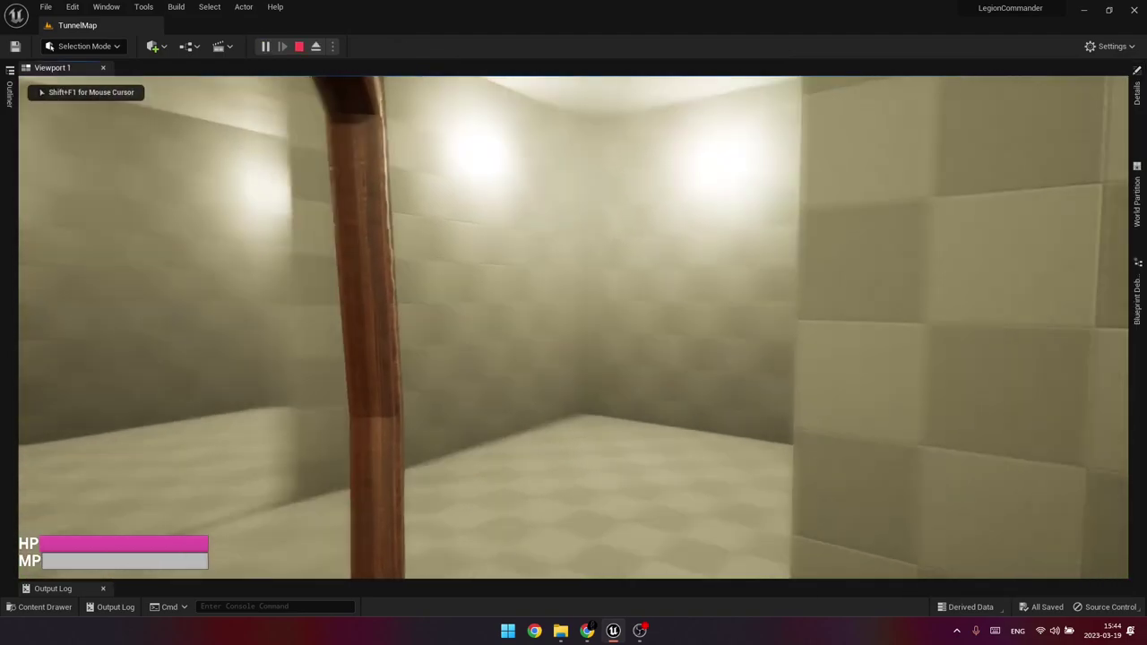
key("w")
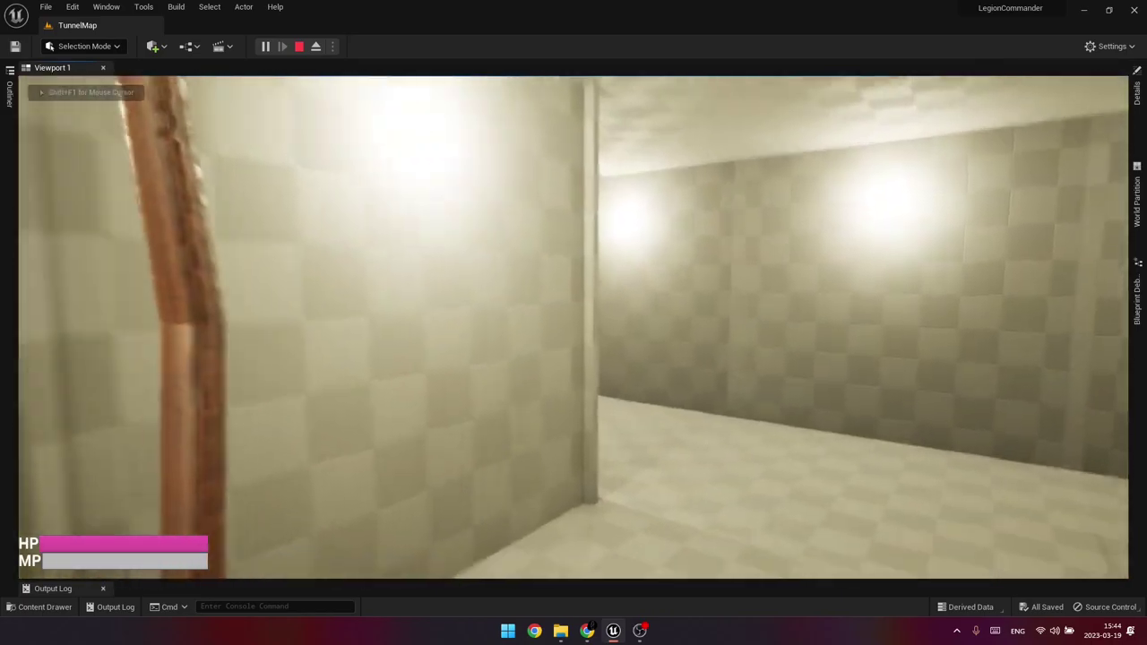
key("w")
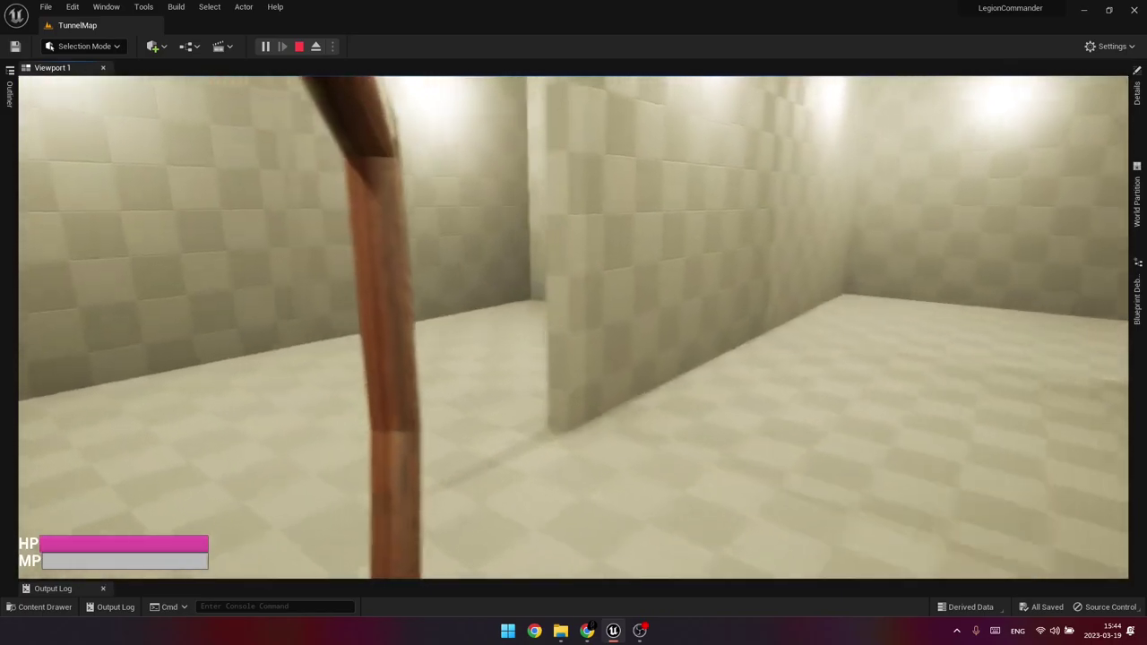
key("w")
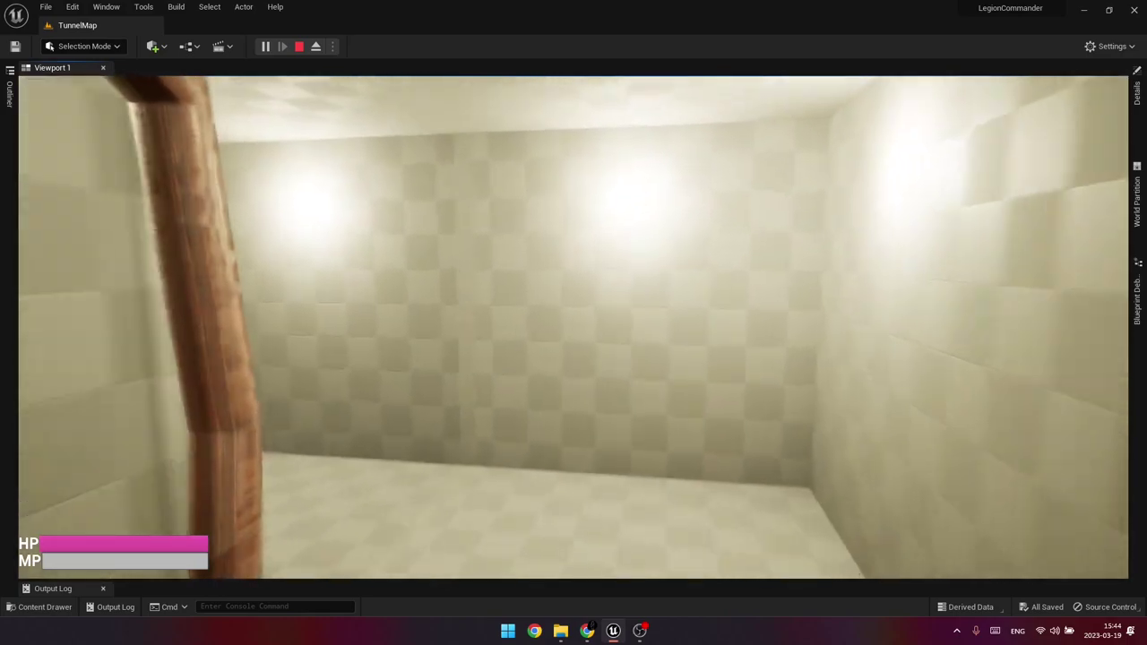
key("w")
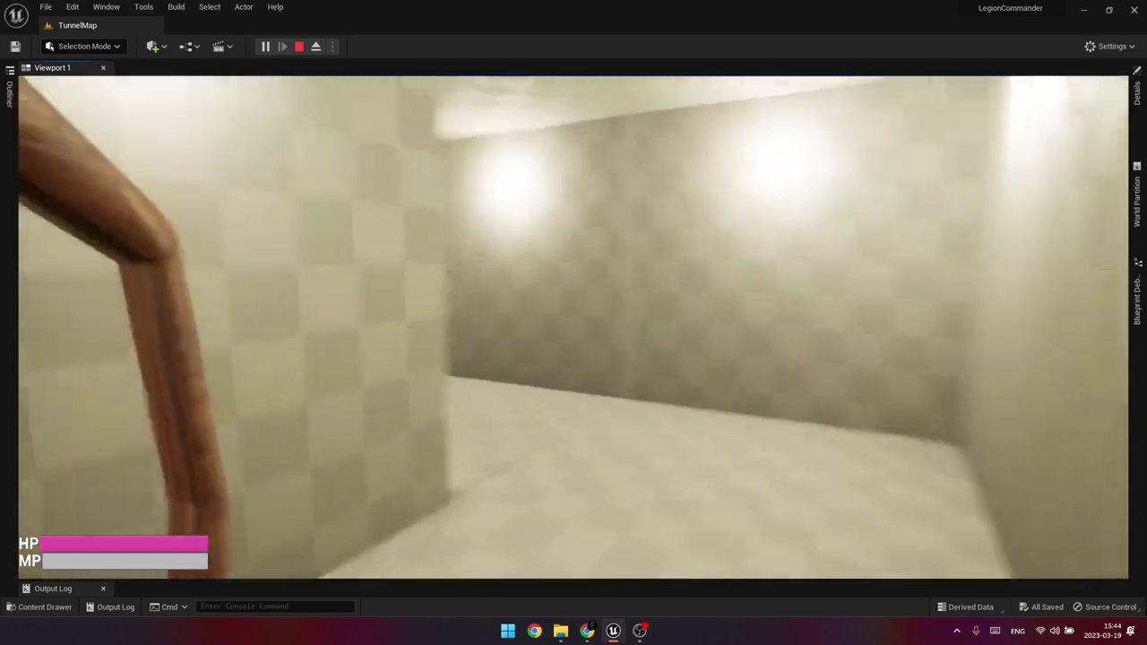
key("w")
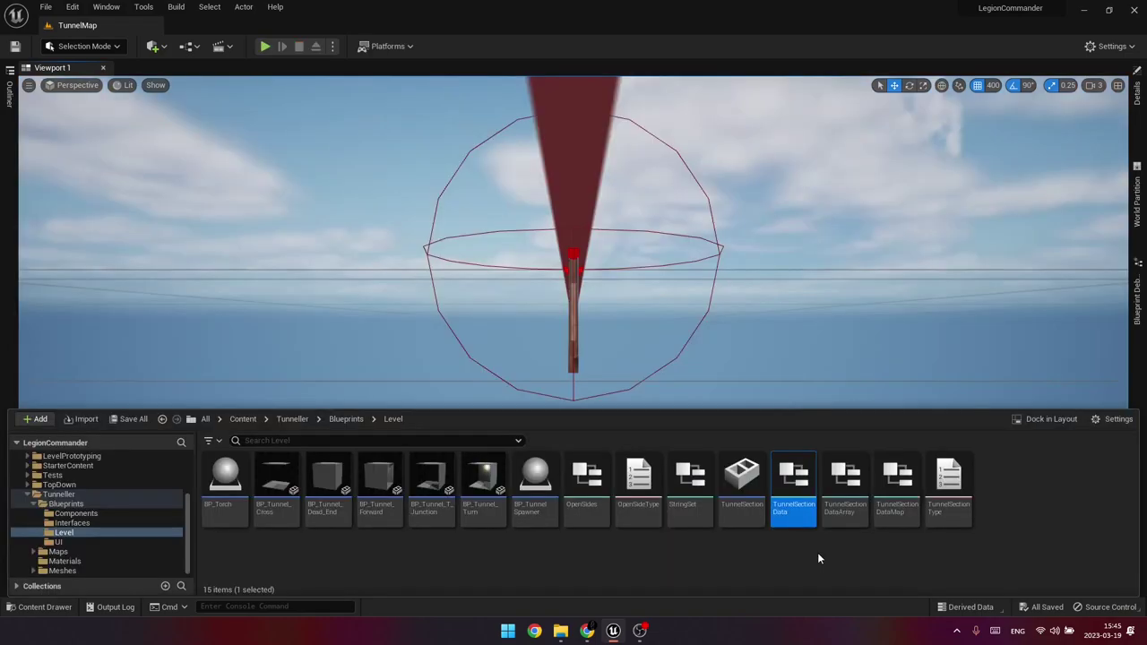
Open the TunnelSectionData structure from the Content Drawer.
double_click(801, 479)
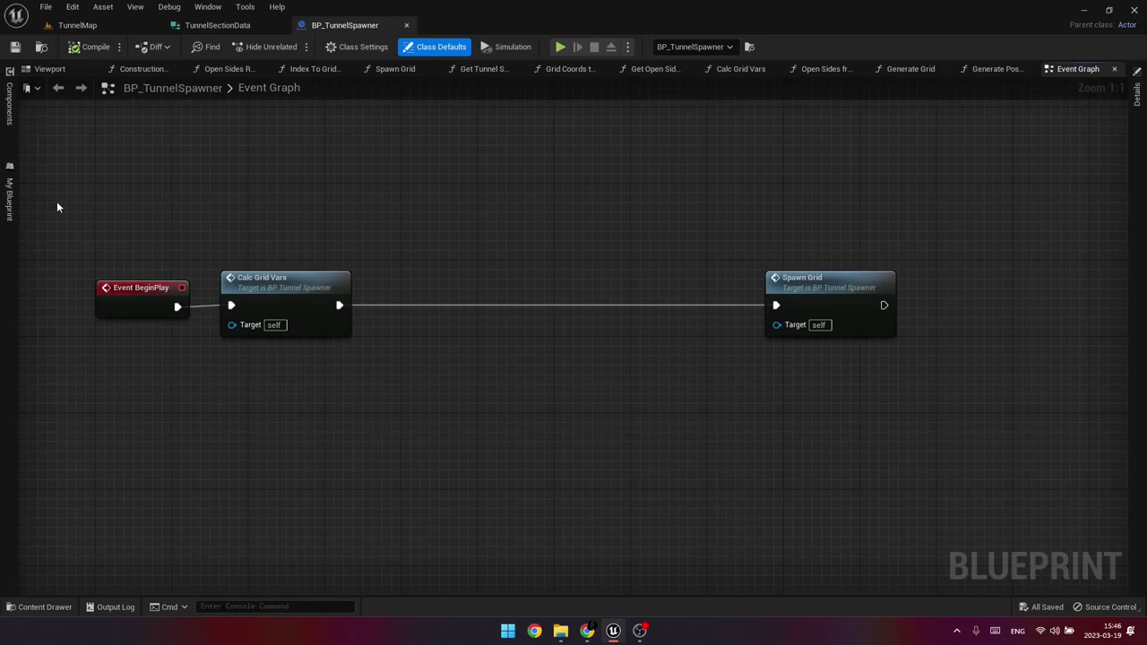
left_click_drag(60, 205, 954, 411)
left_click(141, 388)
double_click(333, 284)
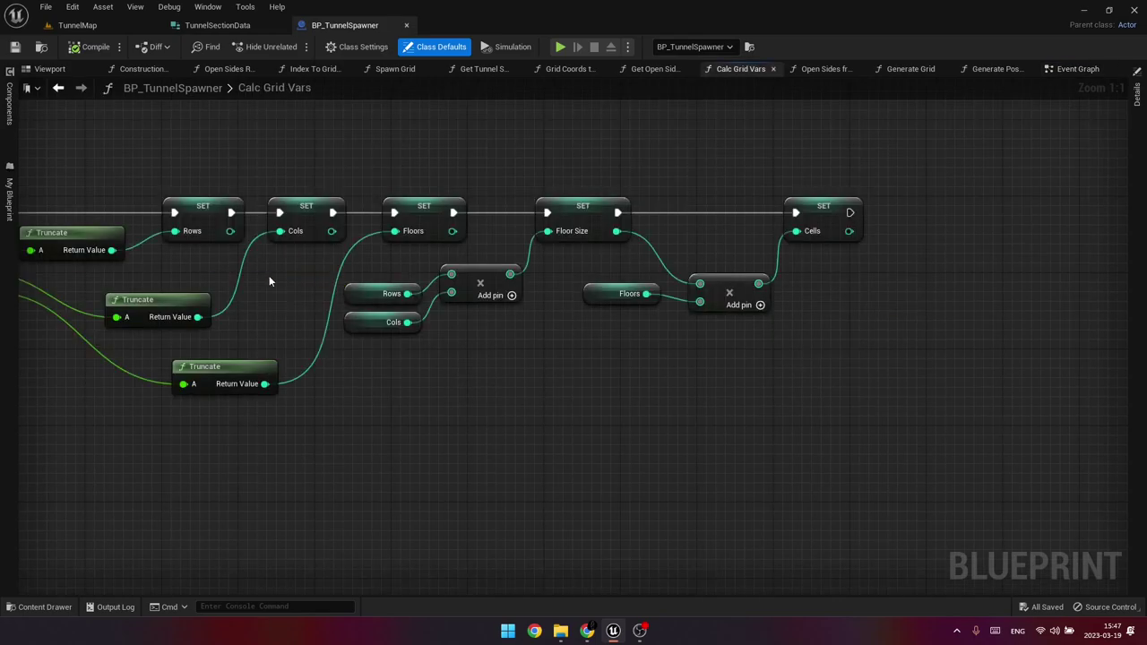
left_click(9, 193)
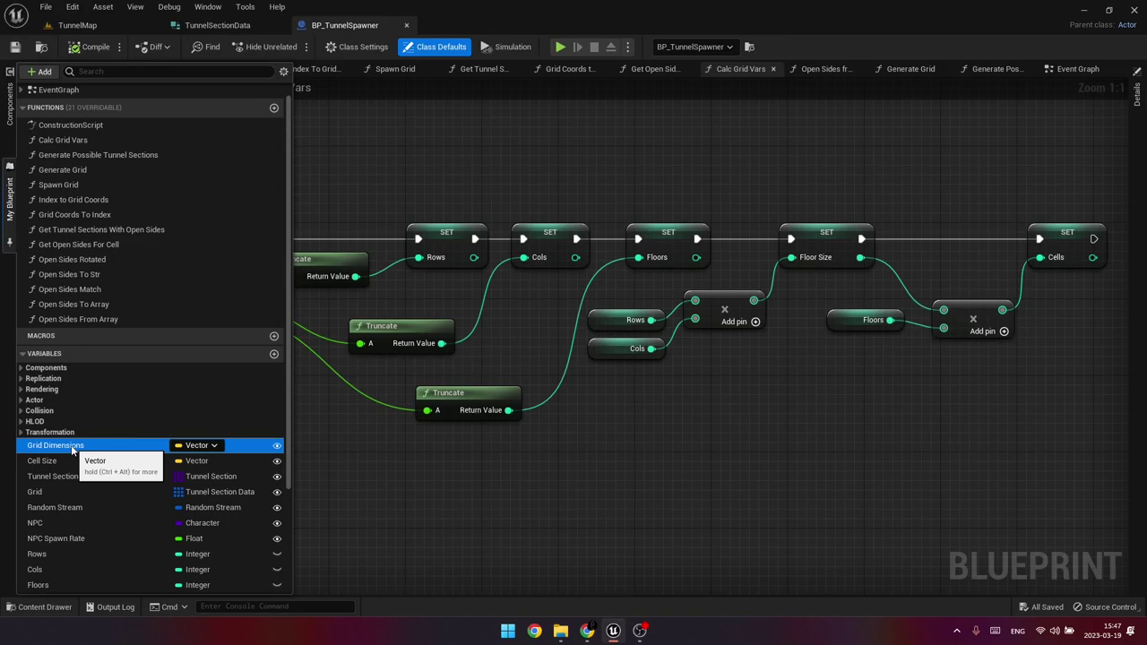
left_click(272, 191)
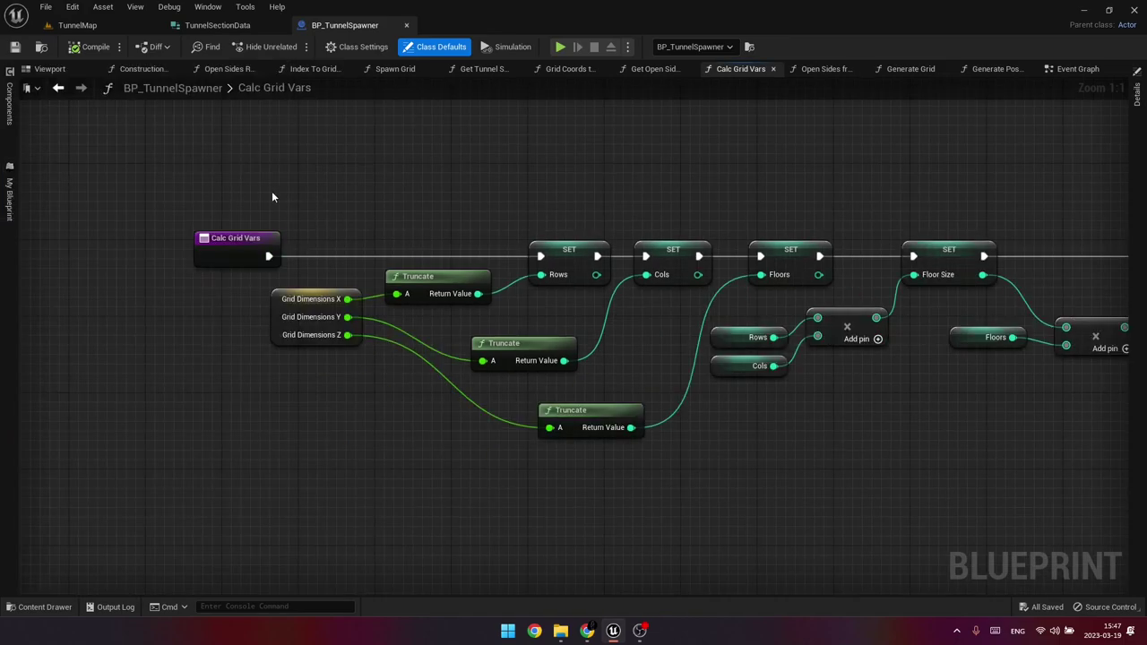
right_click_drag(450, 192, 352, 188)
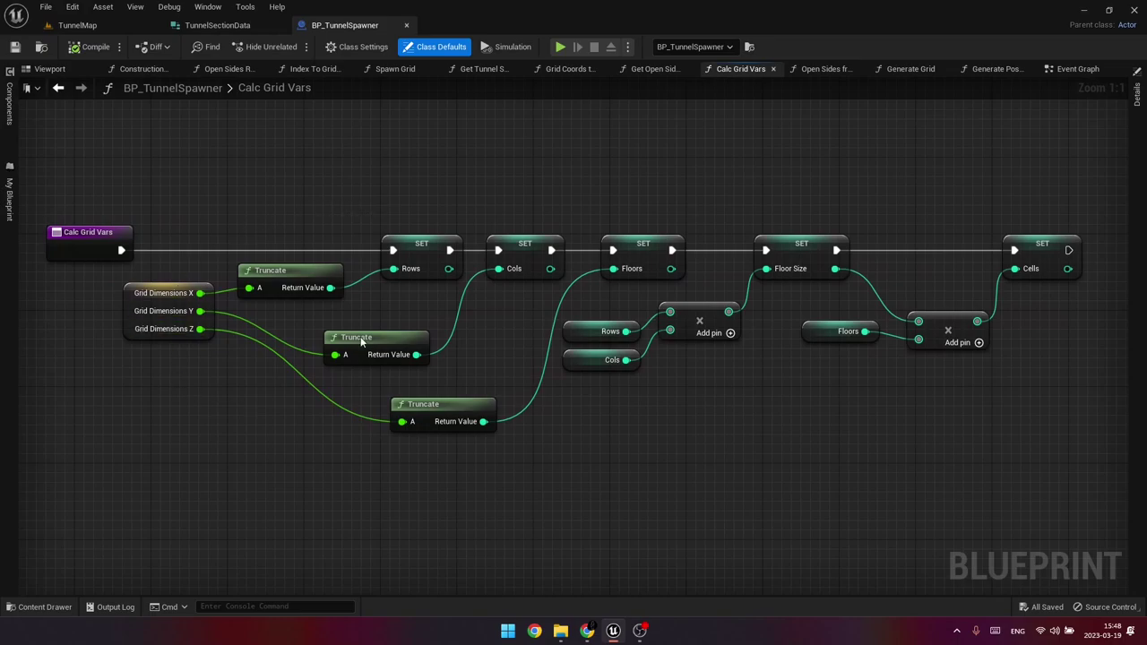
left_click(426, 244)
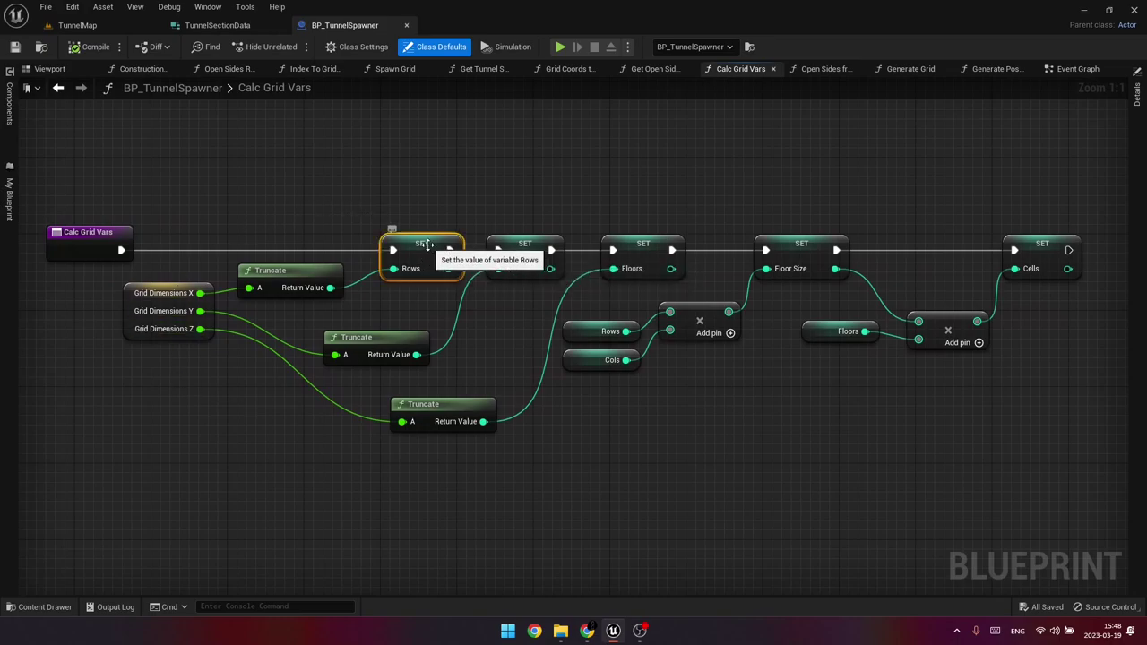
left_click(529, 246)
left_click(656, 244)
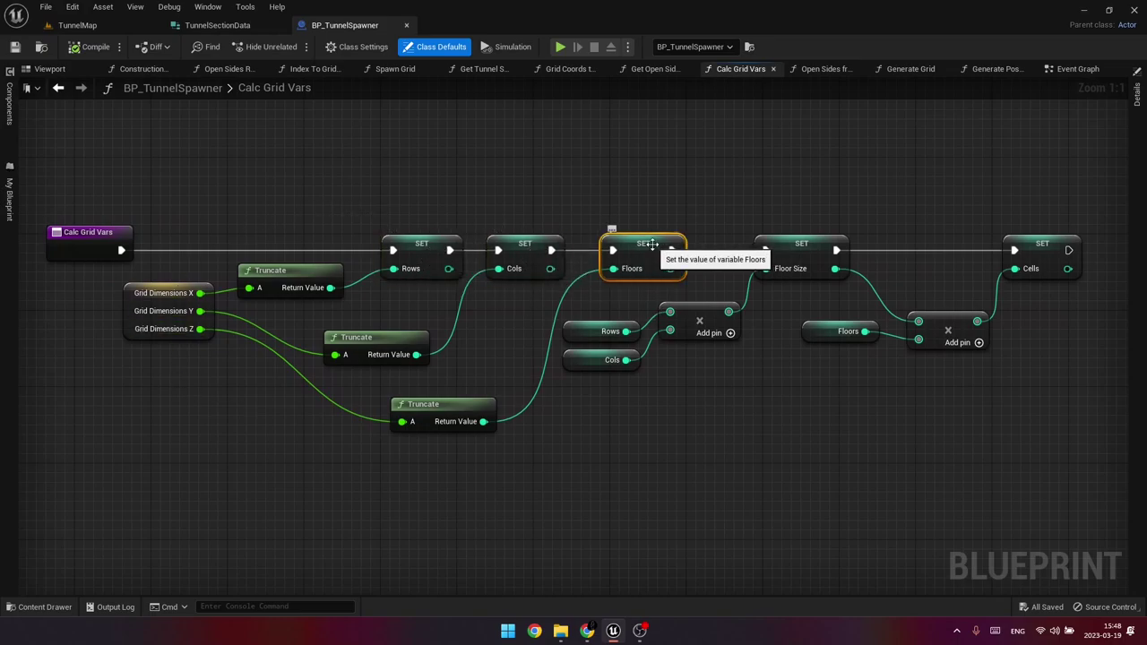
right_click_drag(845, 425, 729, 412)
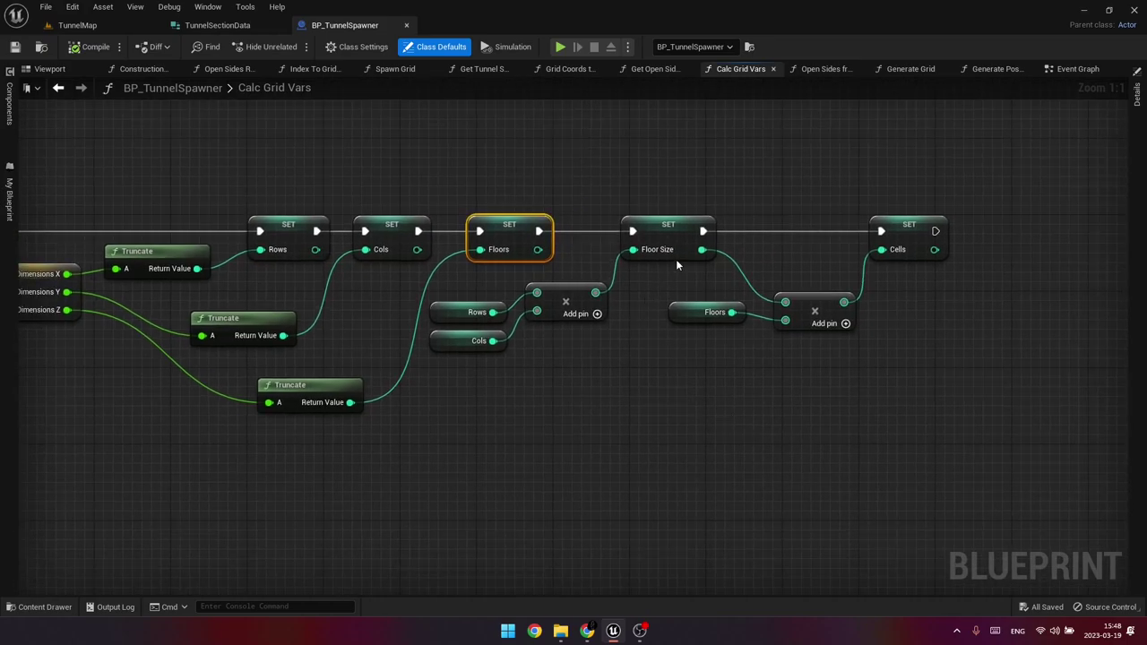
left_click(685, 231)
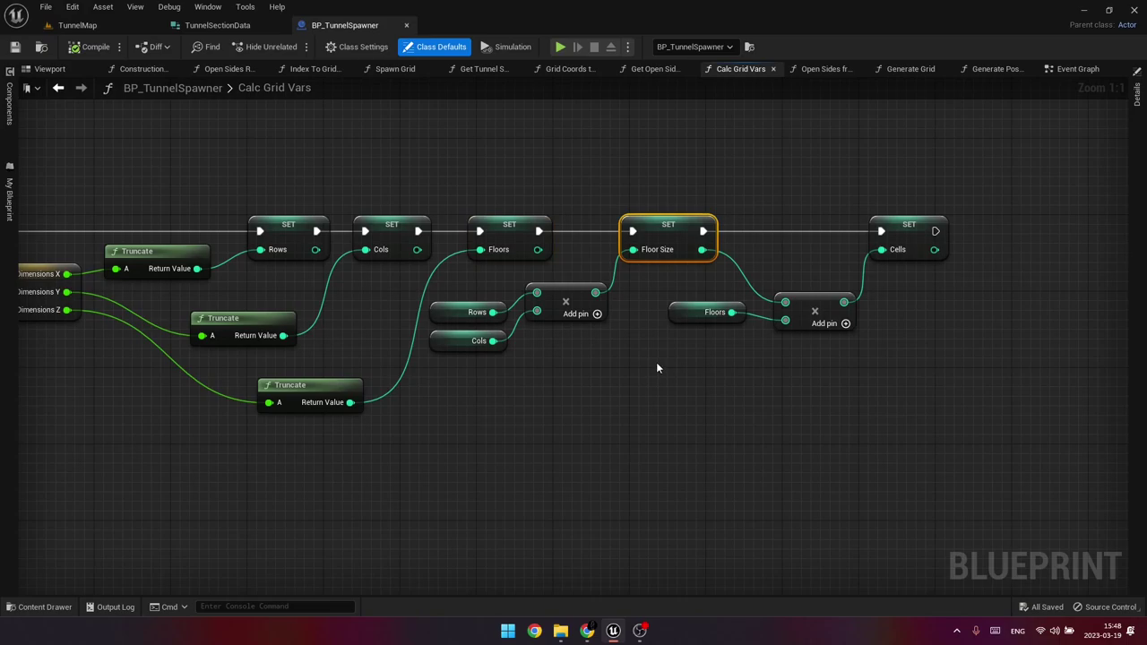
right_click_drag(922, 368, 790, 373)
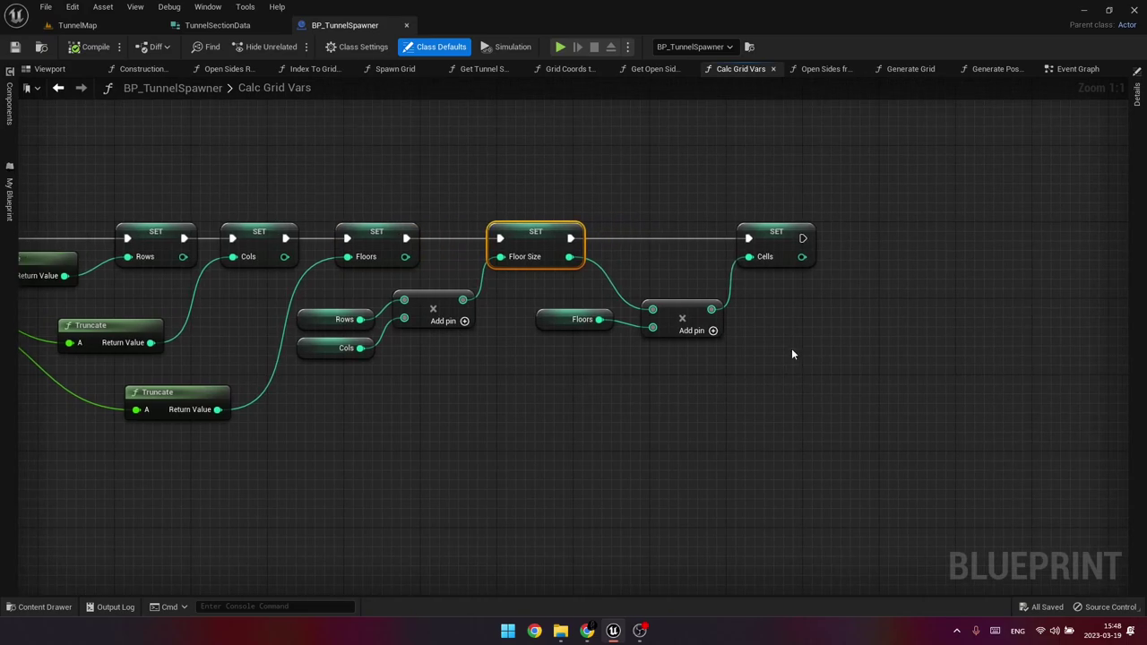
left_click(751, 228)
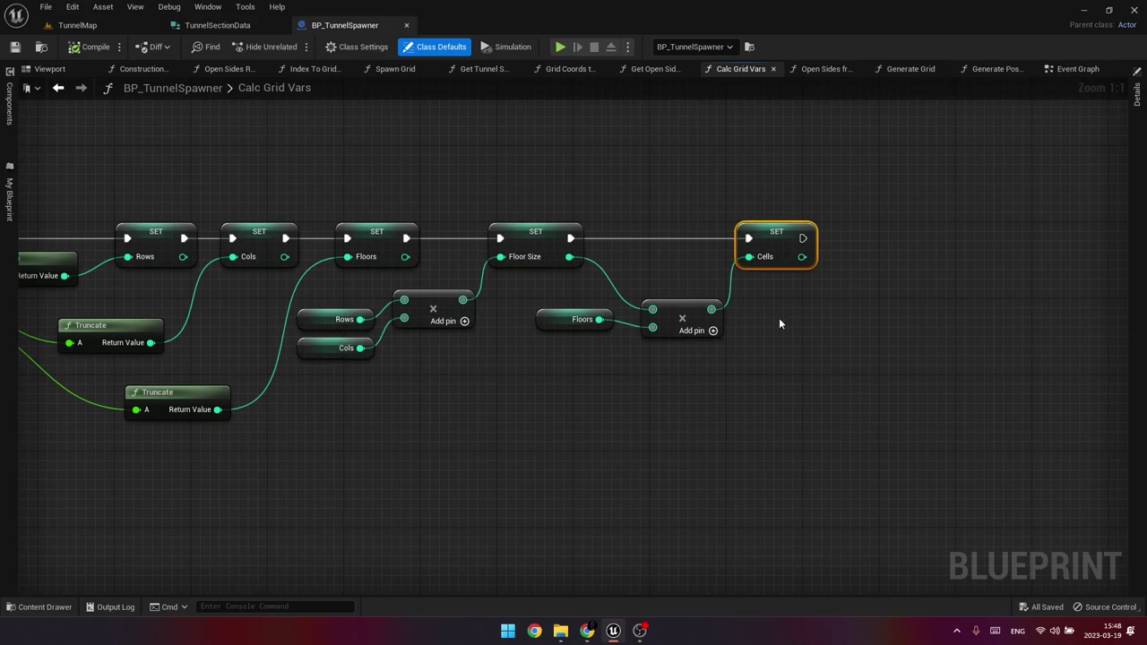
right_click_drag(583, 463, 804, 465)
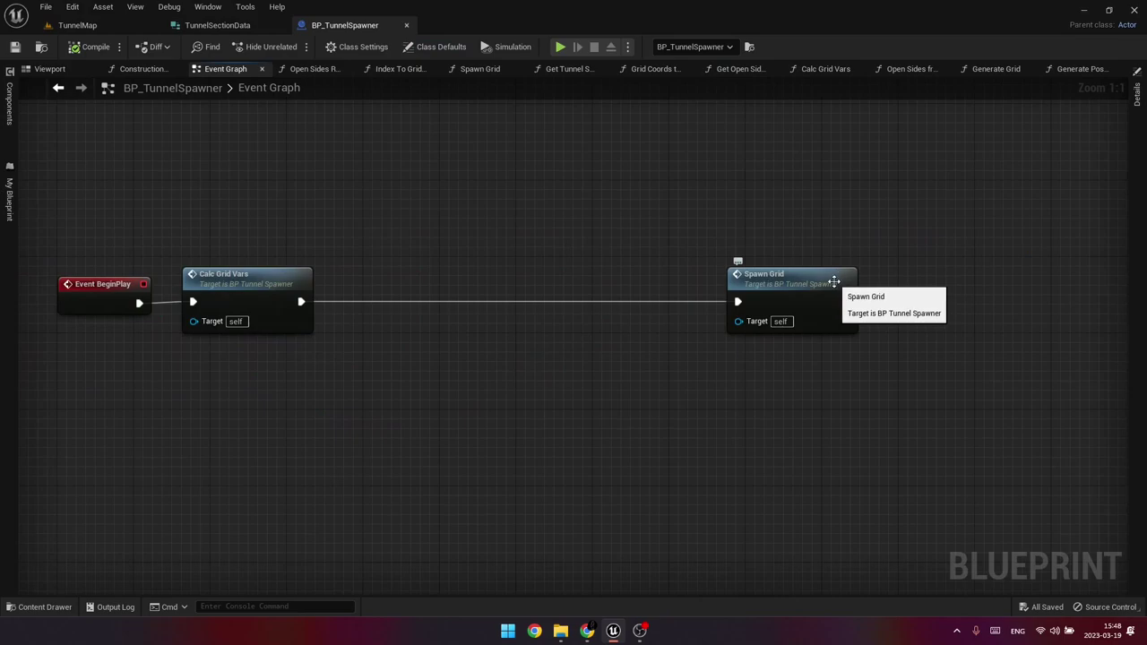
Open the Spawn Grid function graph and inspect the Grid variable's type and defaults.
double_click(833, 282)
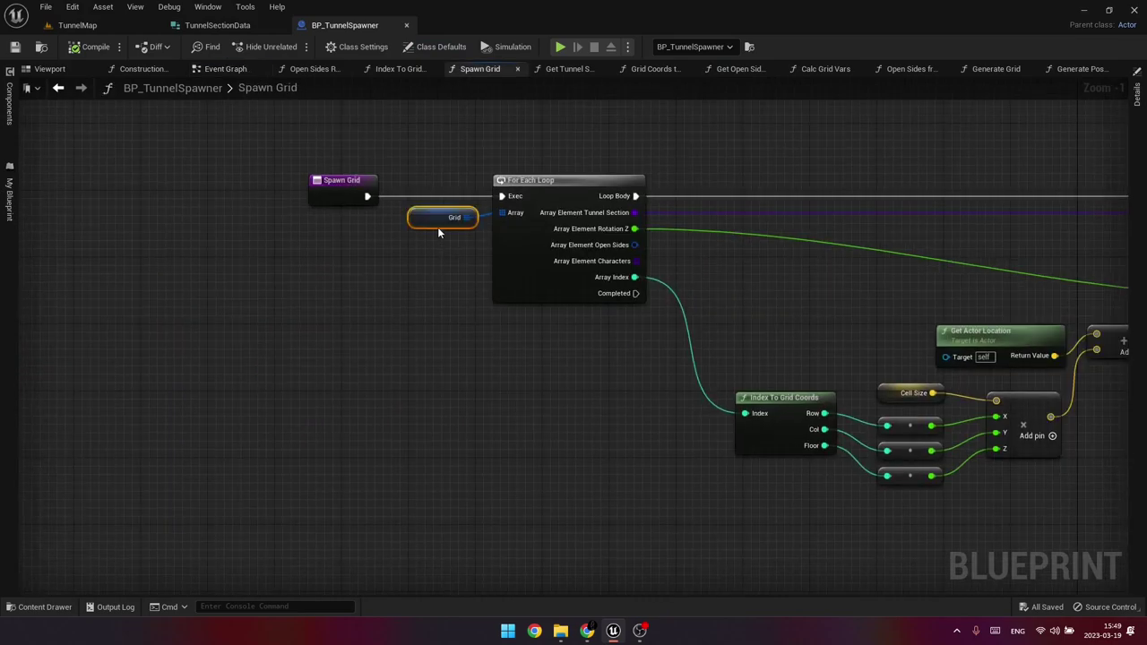
left_click(9, 197)
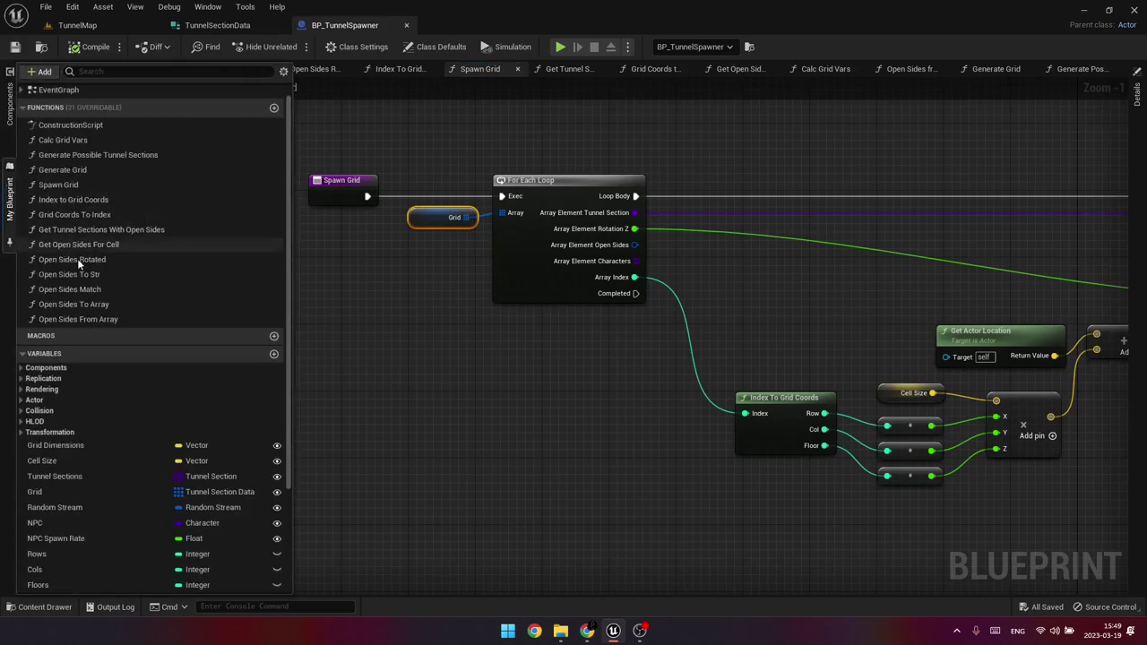
left_click(49, 499)
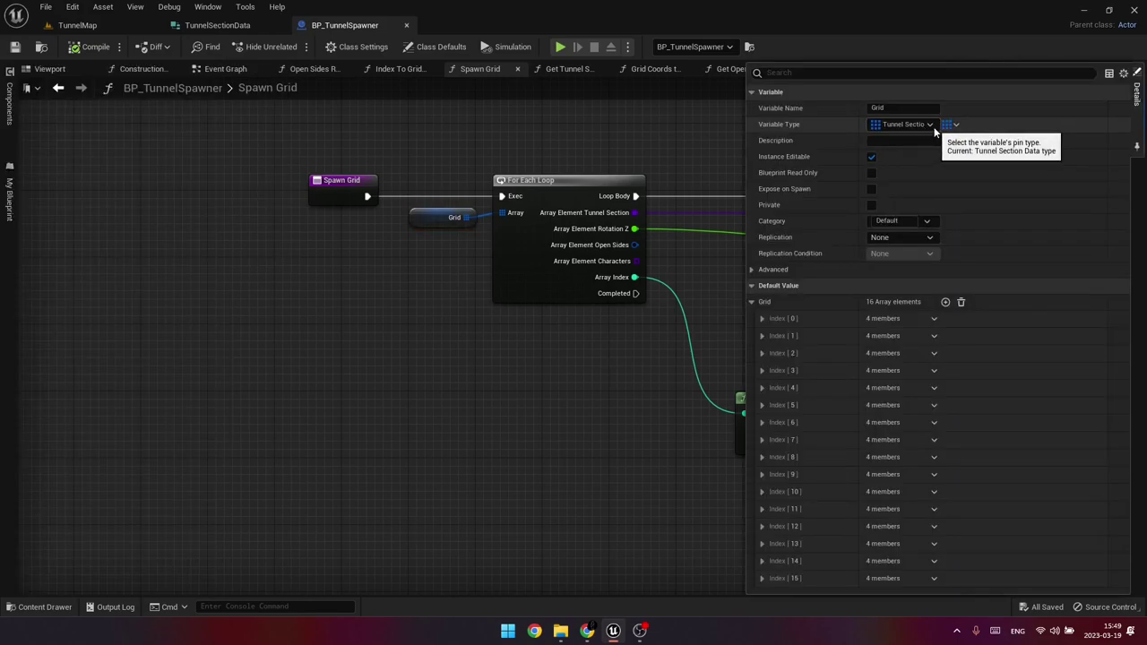
Pan to the location and SpawnActor nodes and box-select the cell-location calculation nodes.
right_click_drag(767, 268, 473, 272)
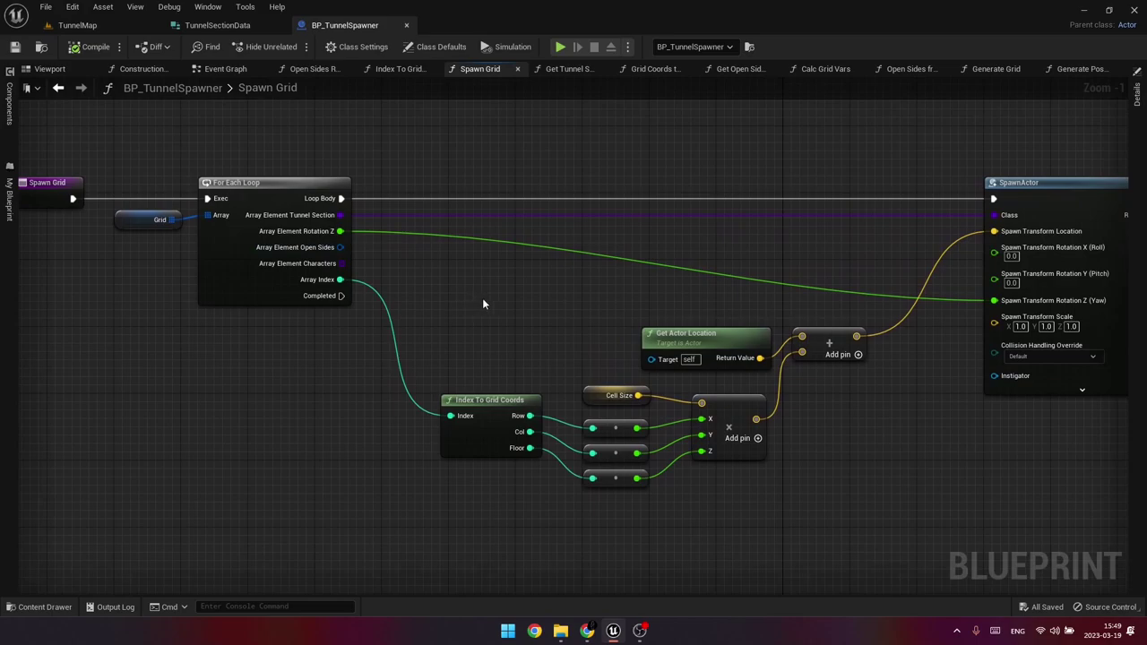
right_click_drag(482, 297, 419, 256)
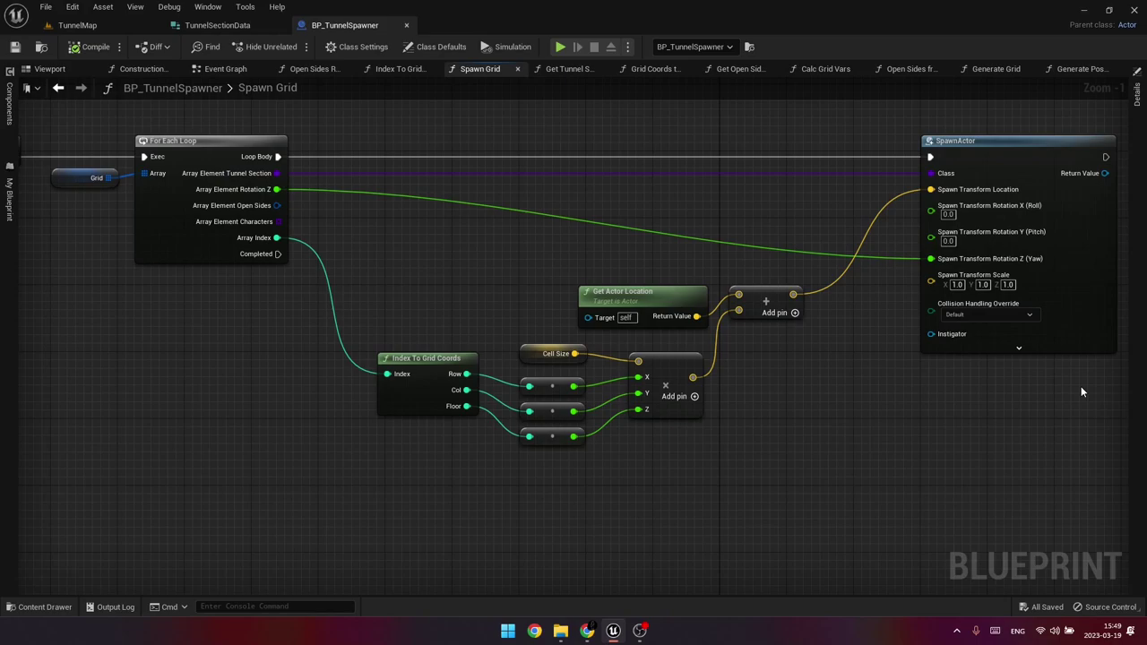
left_click_drag(351, 273, 798, 468)
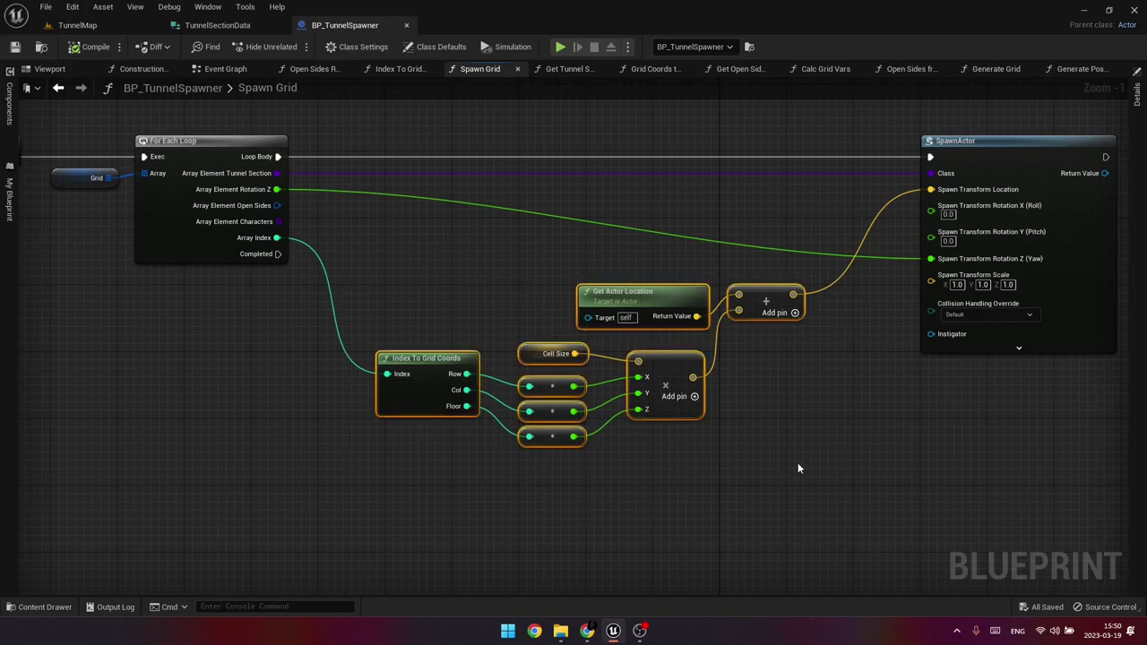
Select only the Get Actor Location node.
left_click(602, 292)
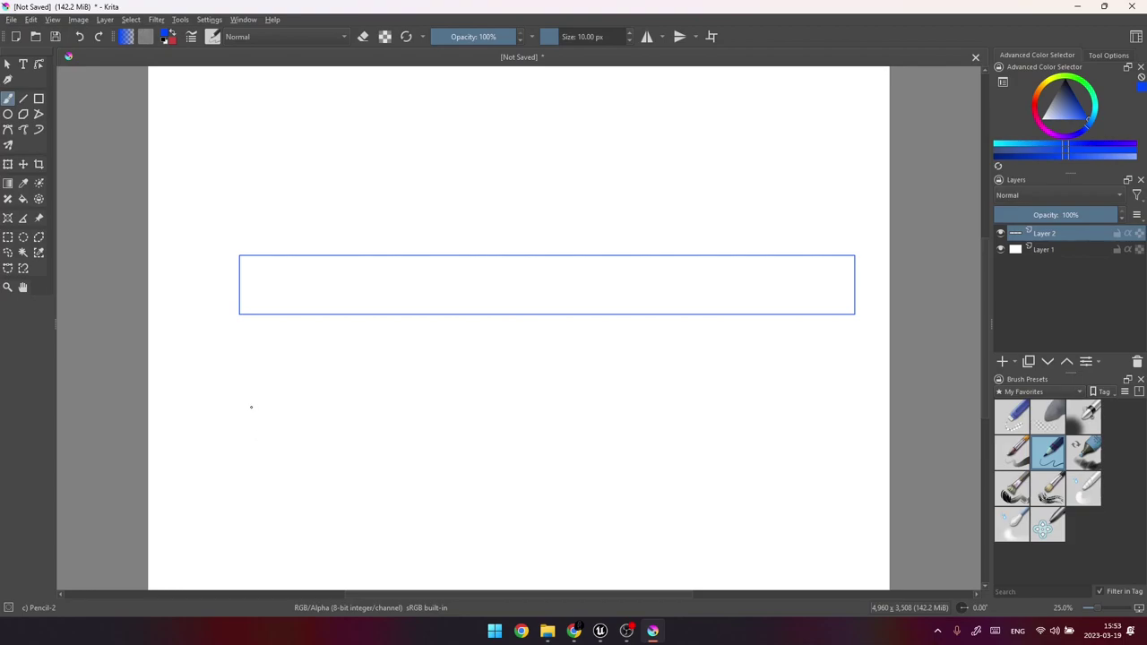
Write '4 × 3' below the rectangle with the pencil brush.
left_click_drag(259, 394, 270, 413)
mouse_move(270, 395)
left_mouse_down()
mouse_move(270, 428)
mouse_move(300, 416)
left_mouse_up()
mouse_move(299, 407)
left_mouse_down()
mouse_move(292, 416)
mouse_move(316, 421)
mouse_move(403, 422)
left_mouse_up()
Split the bar in half, brace the halves as floors 0 and 1, and label columns.
left_click_drag(519, 256, 520, 317)
mouse_move(243, 329)
left_mouse_down()
mouse_move(385, 347)
mouse_move(523, 333)
left_mouse_up()
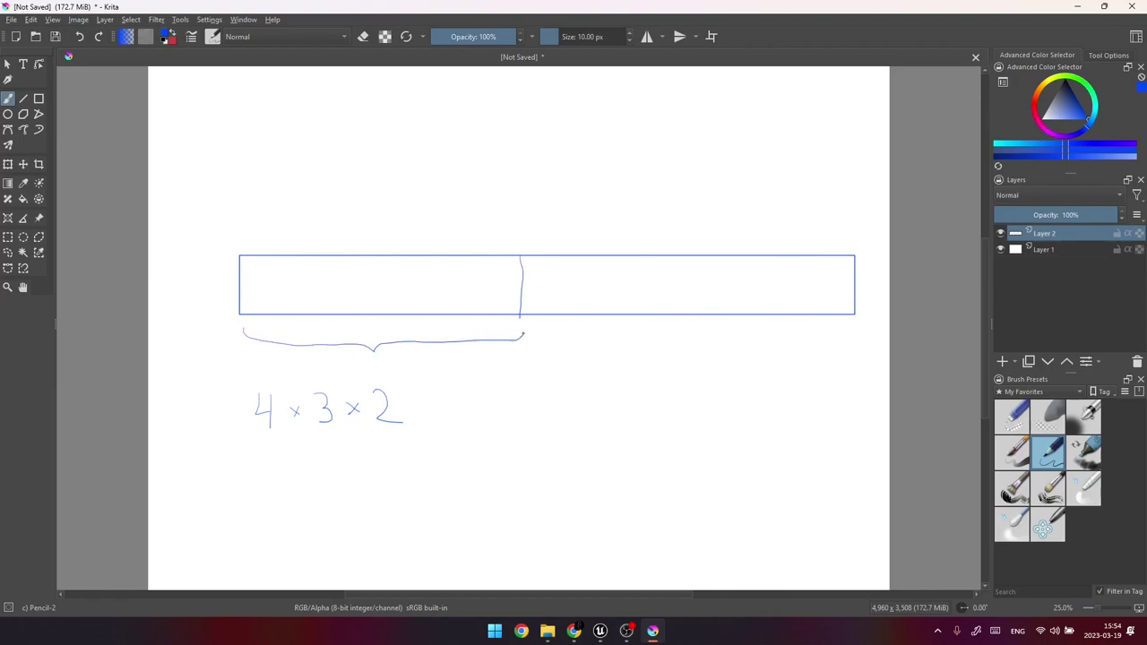
left_click_drag(372, 362, 379, 368)
mouse_move(526, 337)
left_mouse_down()
mouse_move(685, 358)
mouse_move(857, 335)
left_mouse_up()
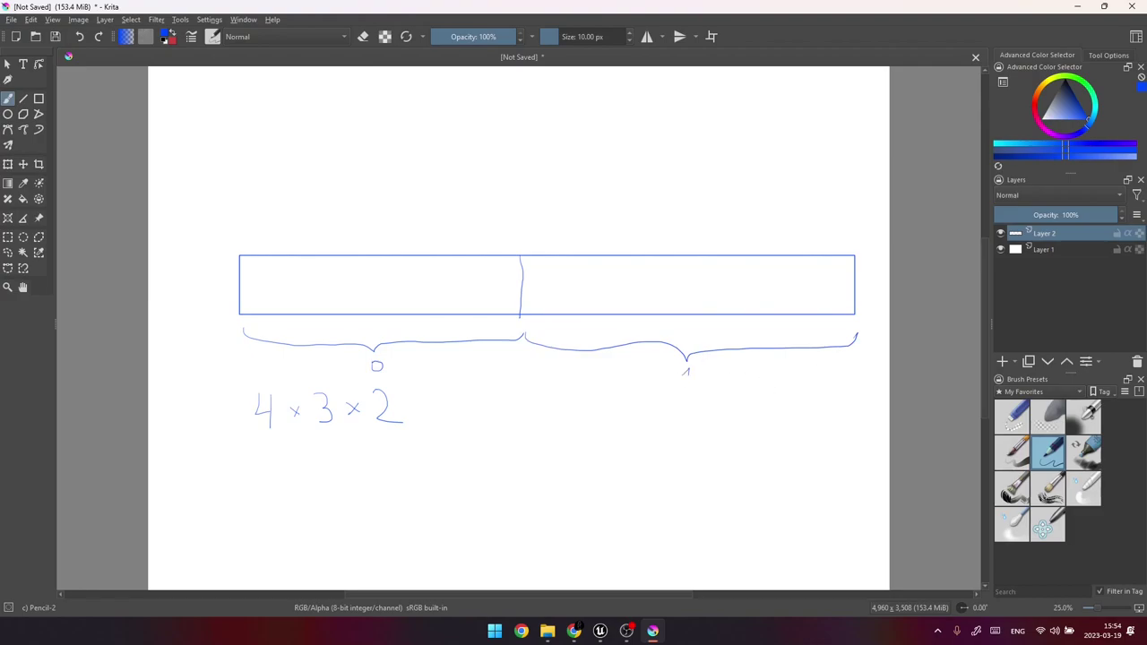
left_click_drag(686, 369, 689, 387)
mouse_move(250, 242)
left_mouse_down()
mouse_move(281, 238)
mouse_move(315, 259)
mouse_move(285, 228)
mouse_move(377, 234)
mouse_move(405, 238)
mouse_move(416, 256)
left_mouse_up()
left_click_drag(372, 220, 510, 250)
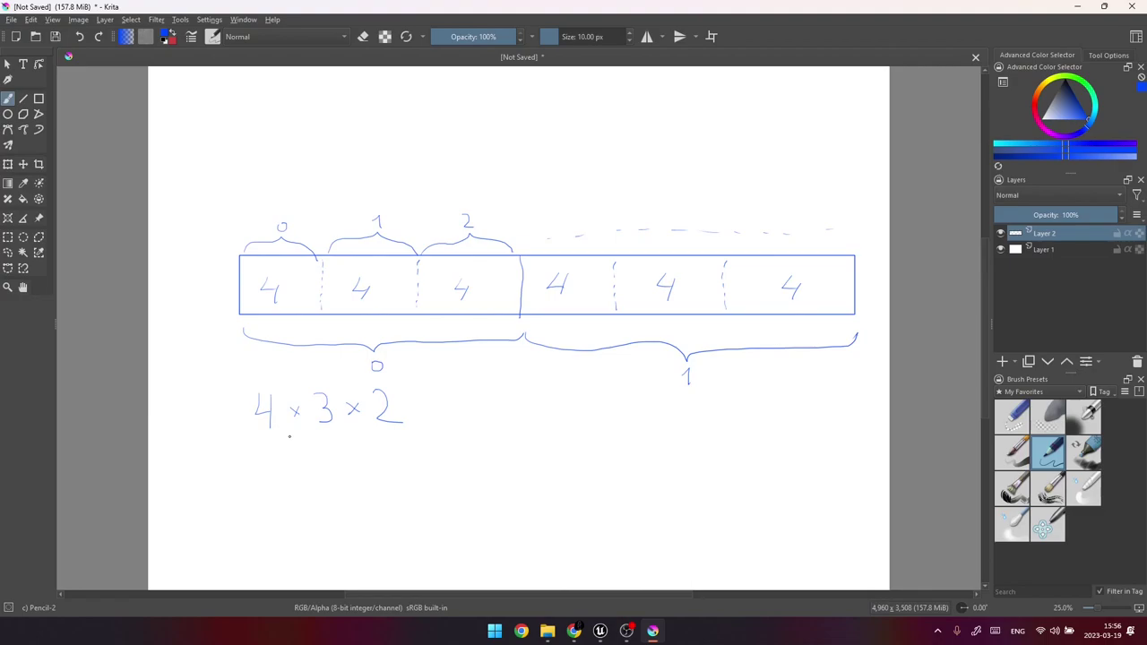
Write '= 24' after 4 × 3 × 2, underline the product, and begin writing 13 below.
left_click_drag(432, 399, 448, 398)
left_click_drag(430, 410, 504, 408)
left_click_drag(500, 395, 499, 418)
left_click_drag(240, 445, 434, 445)
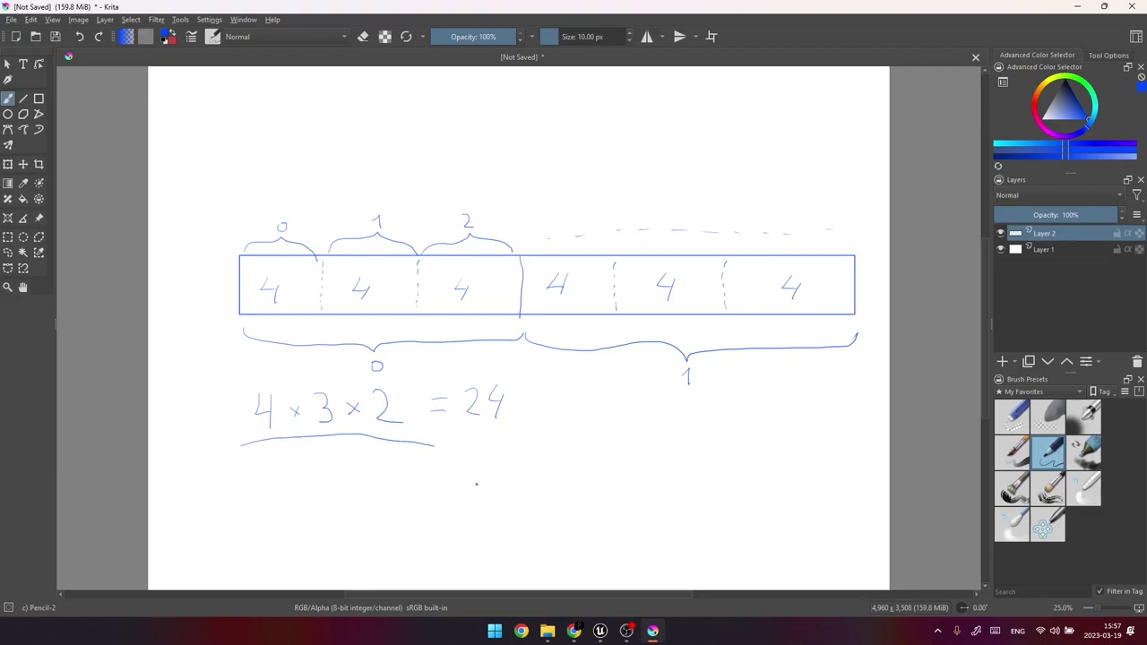
left_click_drag(483, 473, 495, 492)
Work out the floor for index 13 as 13 / 12 = 1.
mouse_move(544, 463)
left_mouse_down()
mouse_move(528, 492)
mouse_move(564, 485)
left_mouse_up()
left_click_drag(581, 469, 598, 478)
left_click_drag(631, 467, 643, 466)
left_click_drag(632, 473, 670, 478)
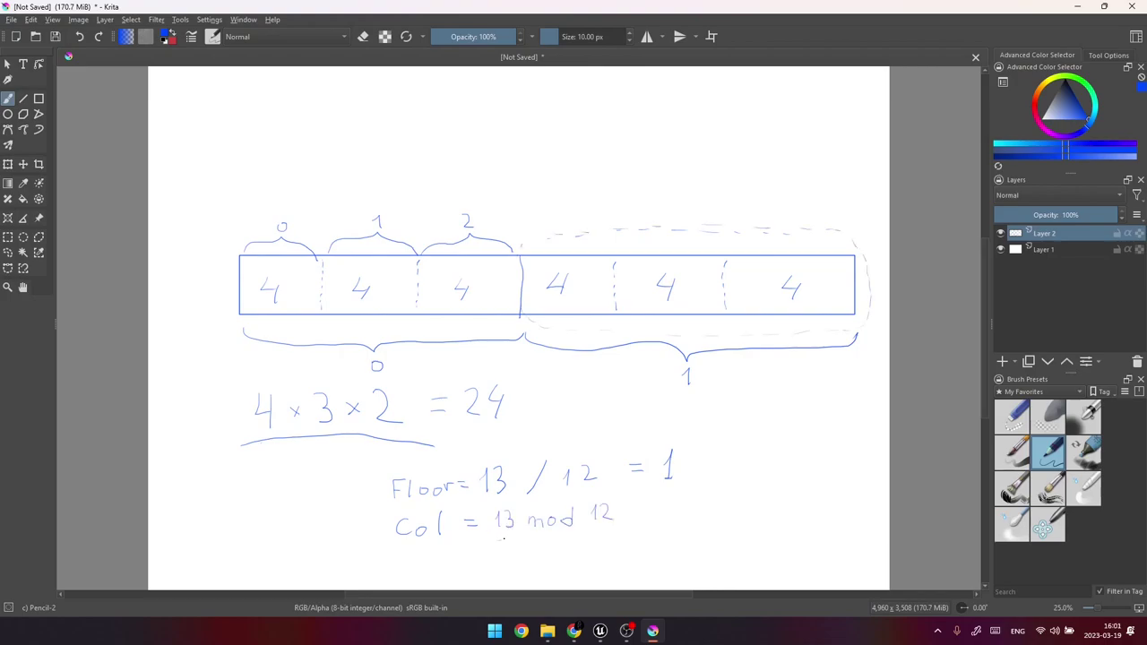
Underline 13 mod 12 and divide the remainder by 4 to get the column.
left_click_drag(501, 538, 614, 538)
left_click_drag(653, 500, 643, 511)
left_click_drag(674, 500, 682, 513)
left_click_drag(678, 499, 678, 520)
left_click_drag(699, 506, 711, 504)
mouse_move(700, 513)
left_mouse_down()
mouse_move(747, 514)
mouse_move(742, 499)
left_mouse_up()
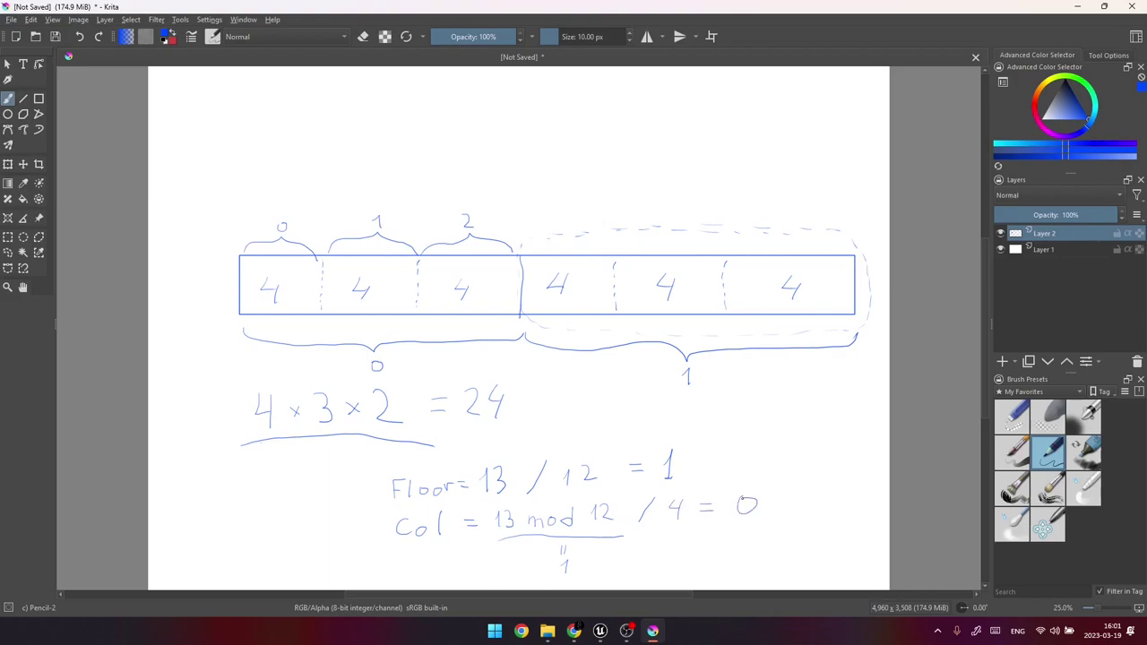
Begin the Row = line with a mod formula, circle the remainder 1, and return to Unreal.
mouse_move(612, 555)
left_mouse_down()
mouse_move(618, 567)
mouse_move(668, 567)
left_mouse_up()
left_click_drag(680, 556, 695, 562)
left_click_drag(561, 551, 582, 562)
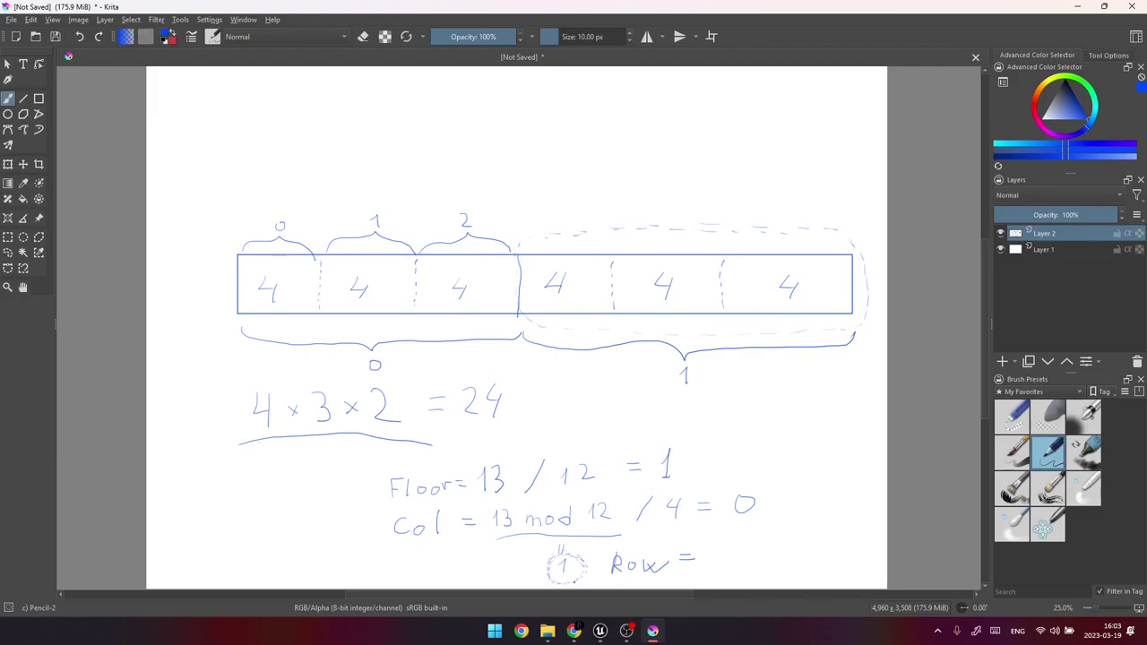
left_click_drag(570, 552, 584, 566)
left_click_drag(706, 550, 711, 567)
left_click(734, 558)
left_click_drag(731, 561, 789, 548)
key("alt+Tab")
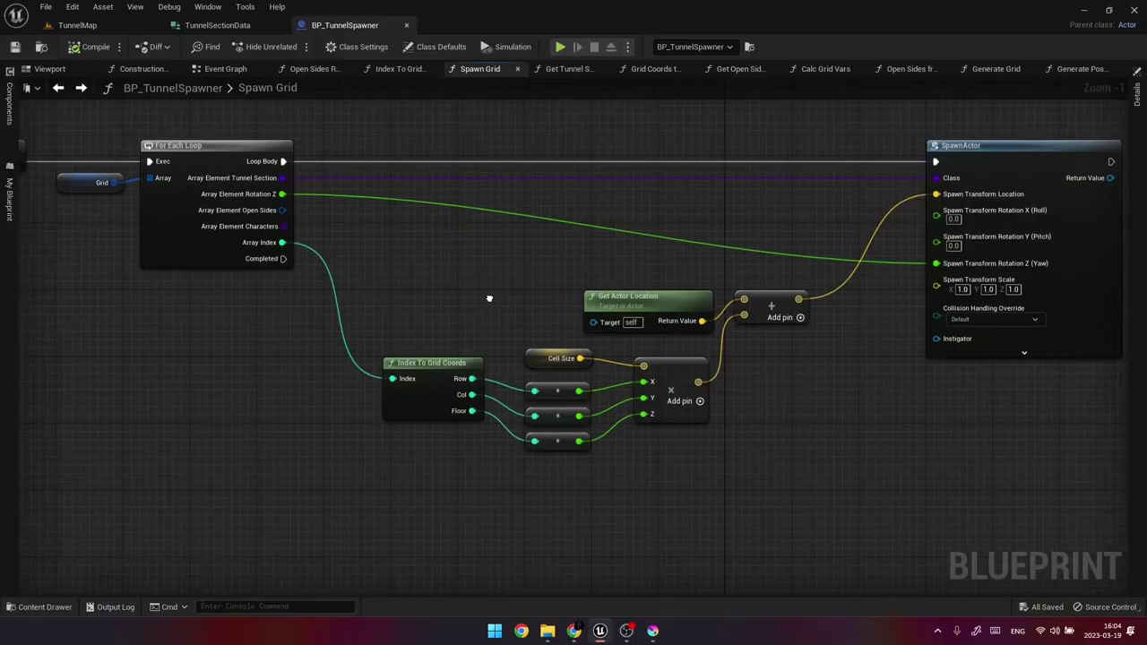
double_click(438, 375)
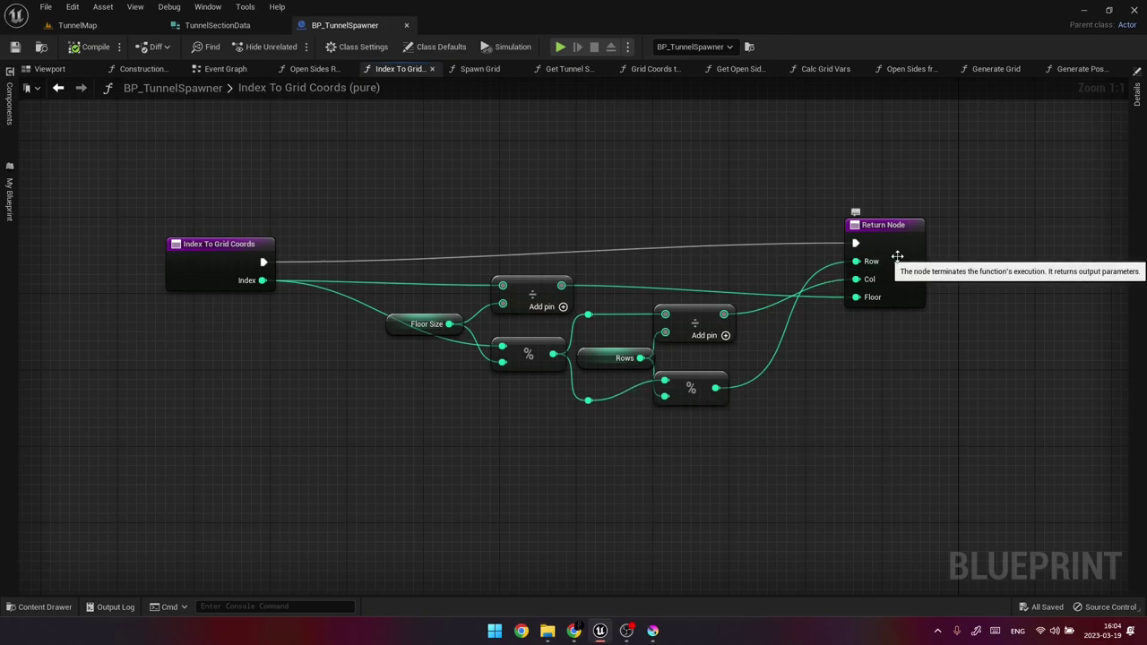
key("alt+Left")
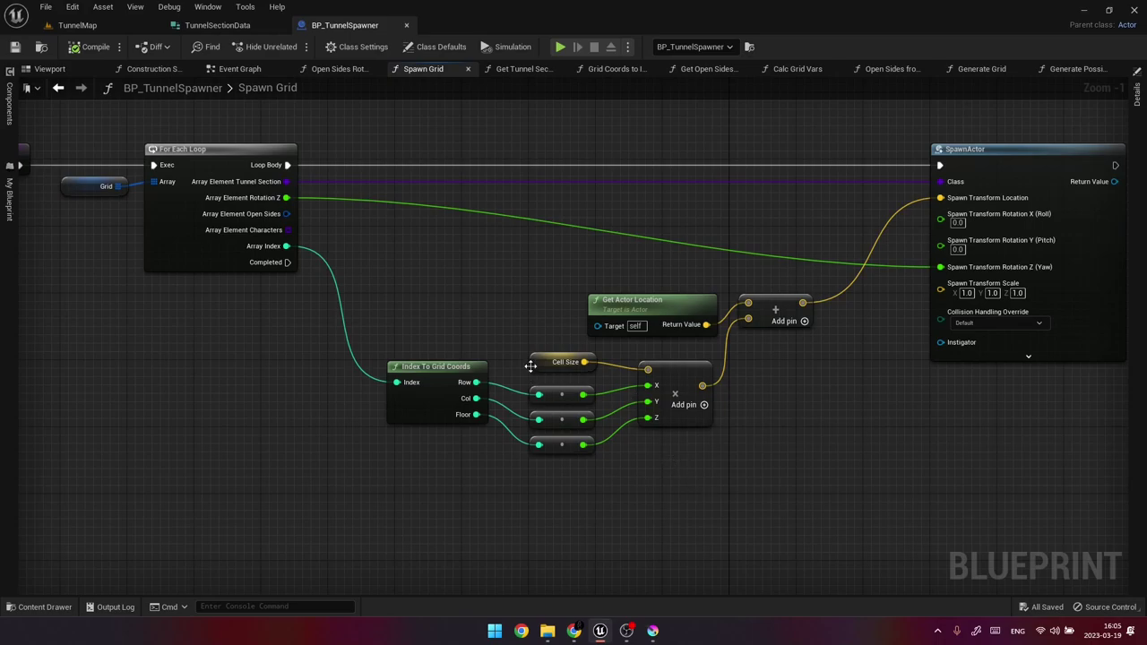
Inspect the Cell Size variable's settings and its default 400 values.
left_click(10, 195)
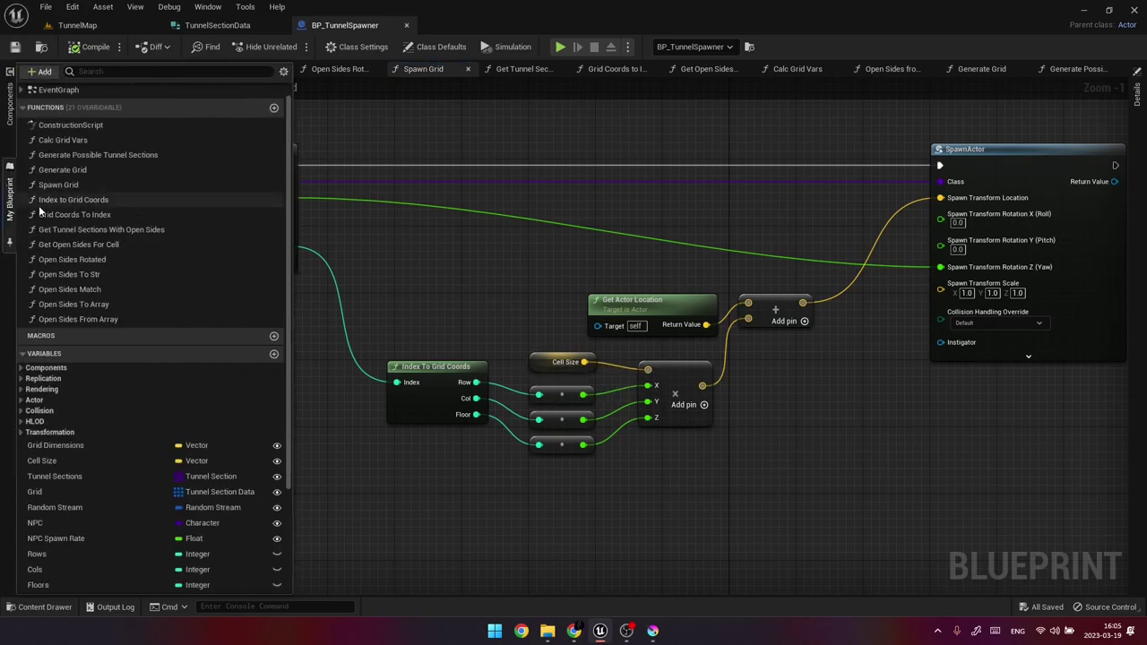
left_click(53, 465)
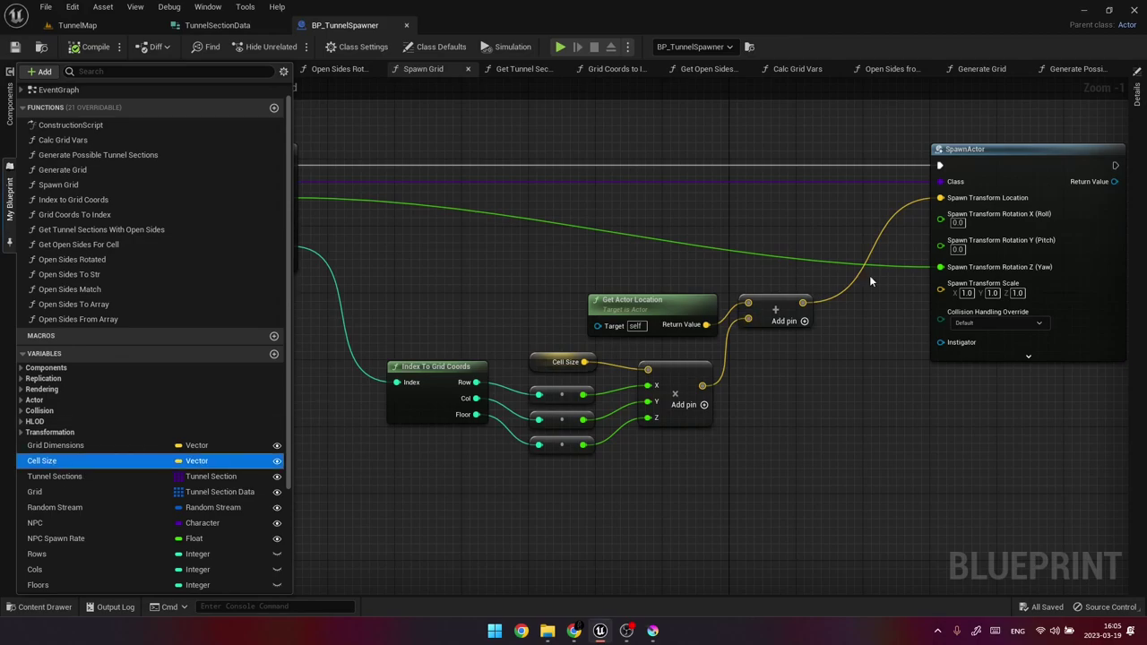
left_click(1136, 95)
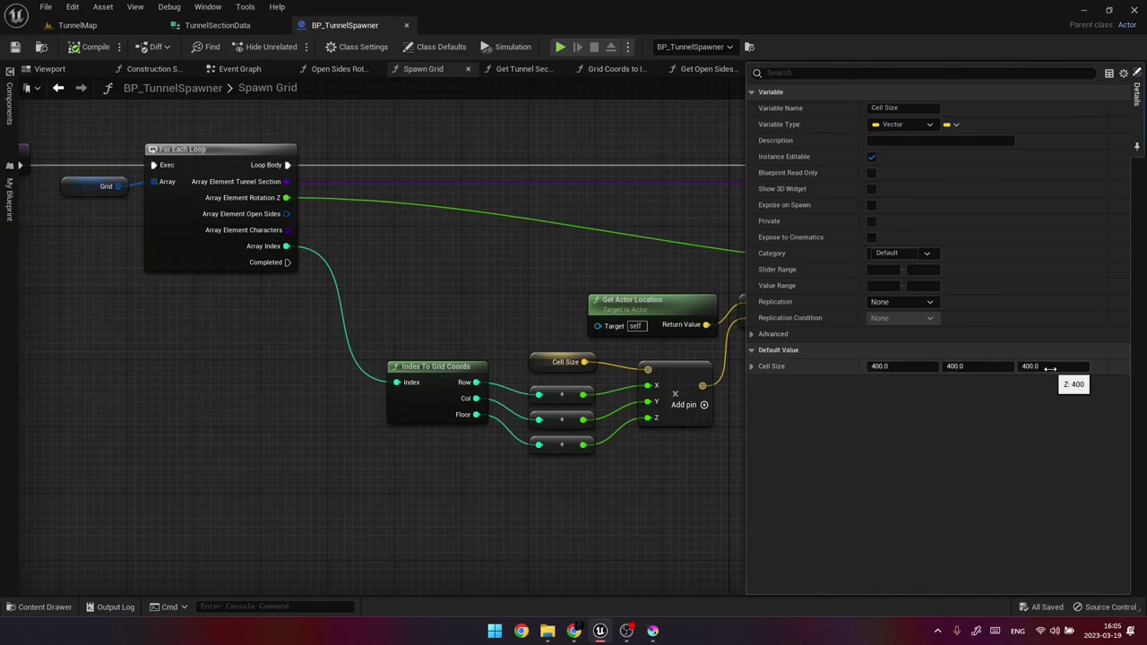
left_click(464, 325)
scroll(451, 328, "down", 2)
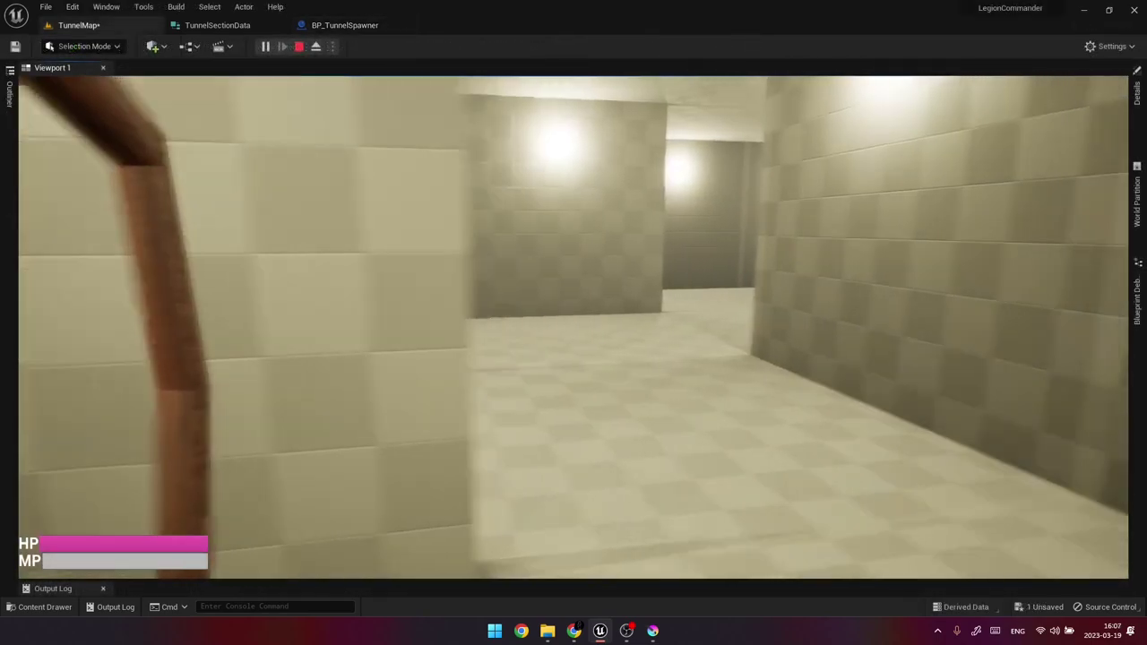
Walk forward with W through the tiled rooms and down the corridors to new junctions.
key("w")
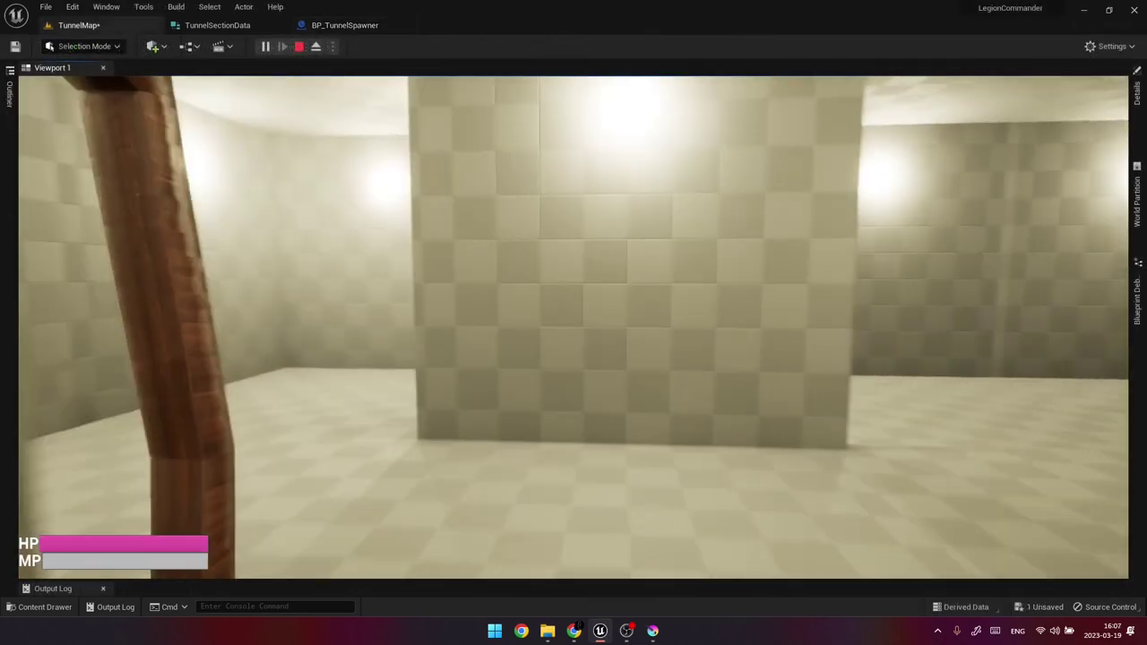
key("w")
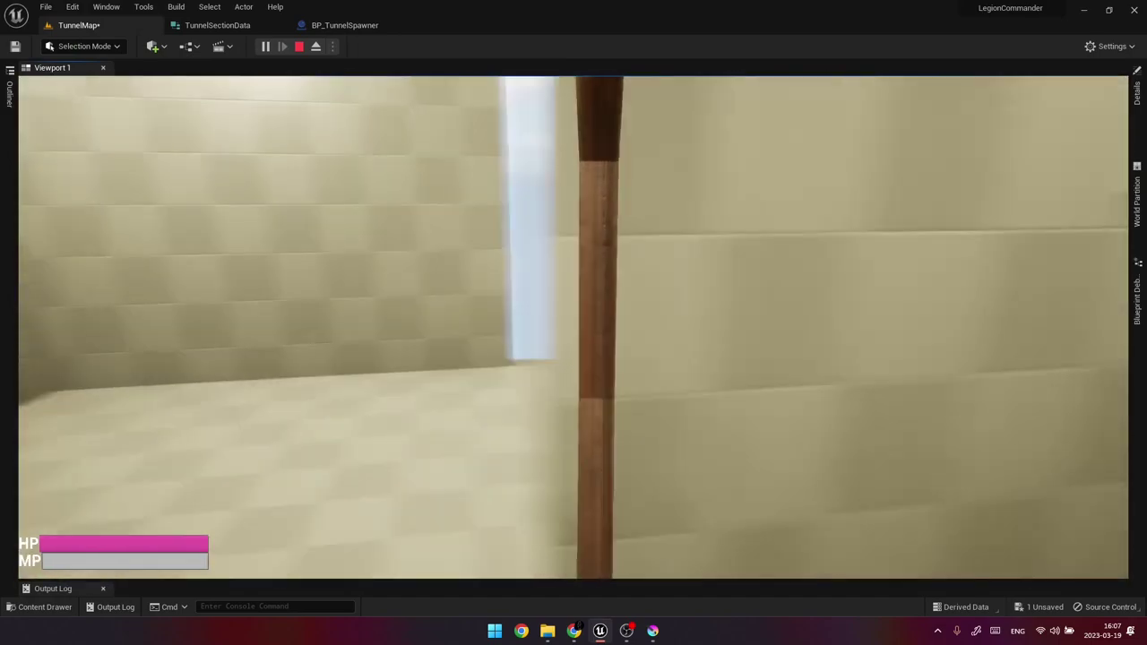
key("w")
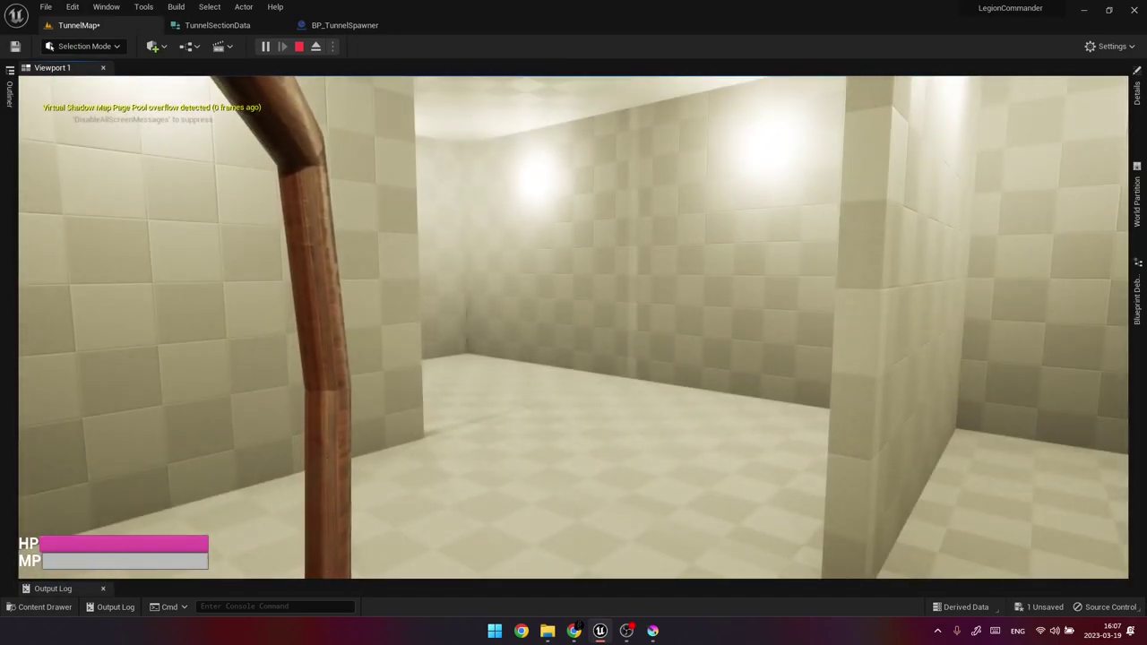
key("w")
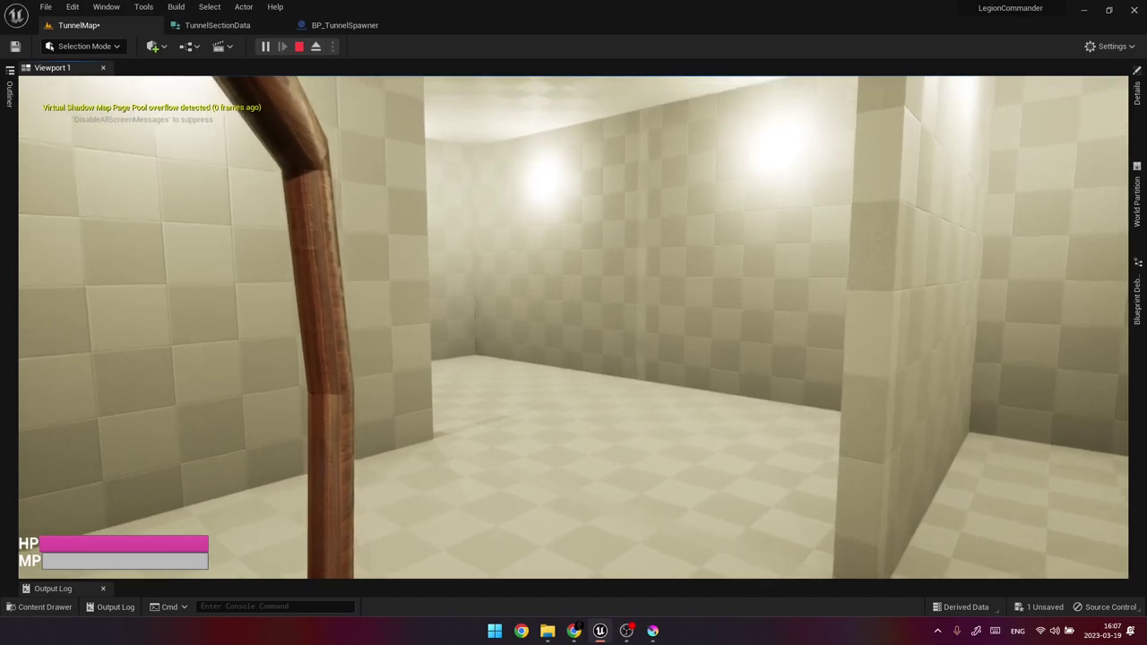
key("w")
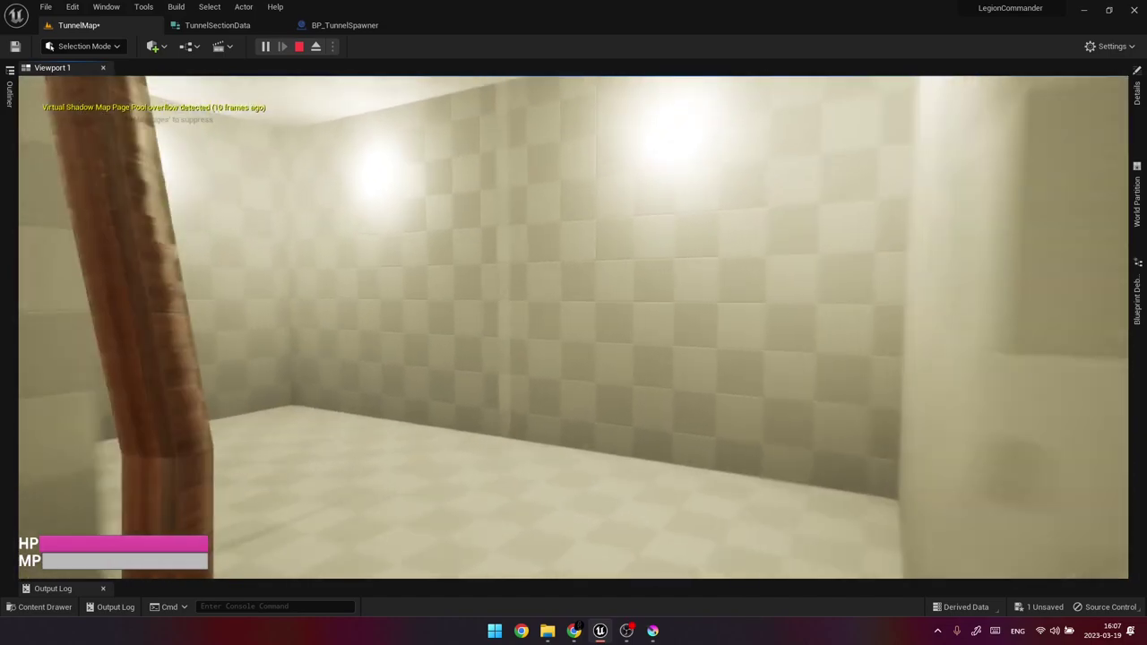
key("w")
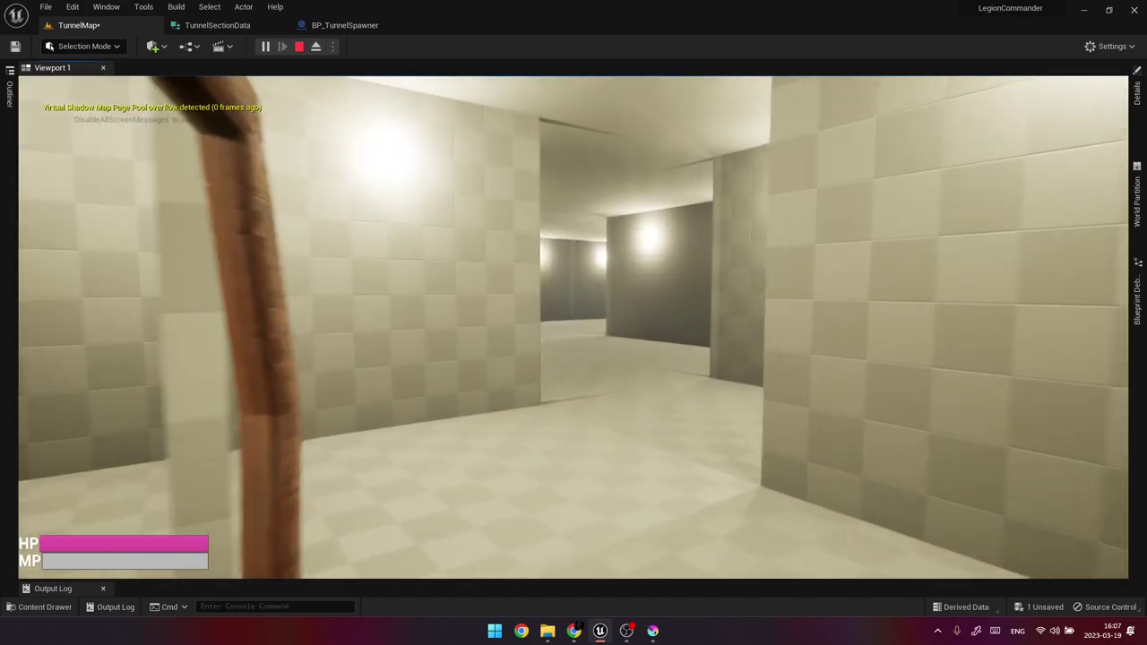
key("w")
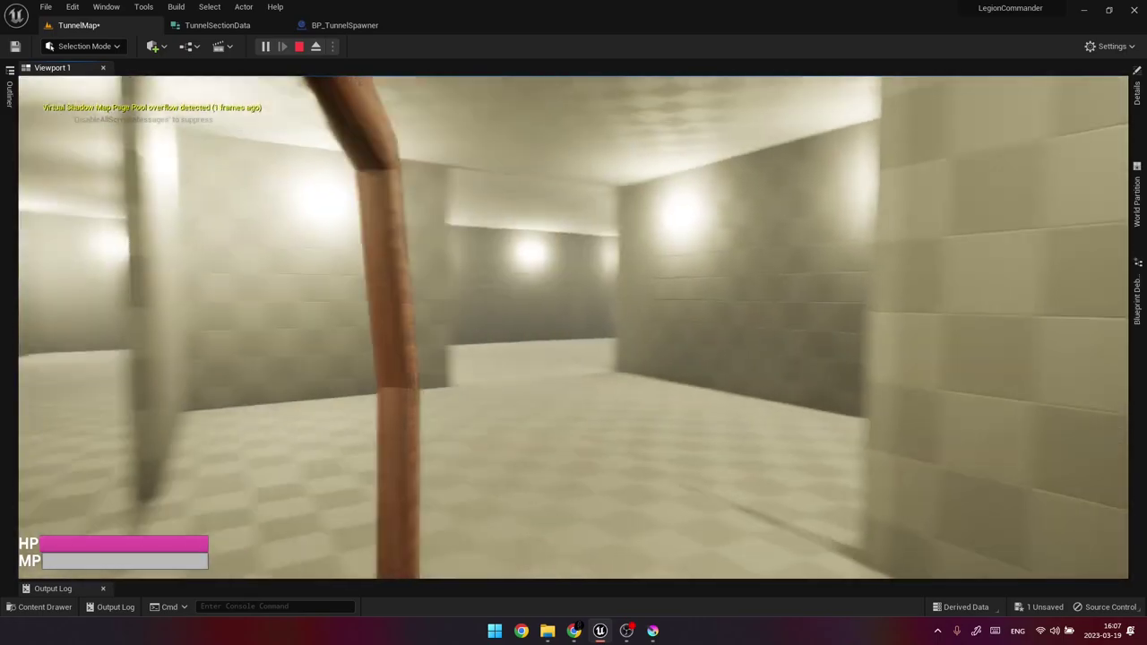
key("w")
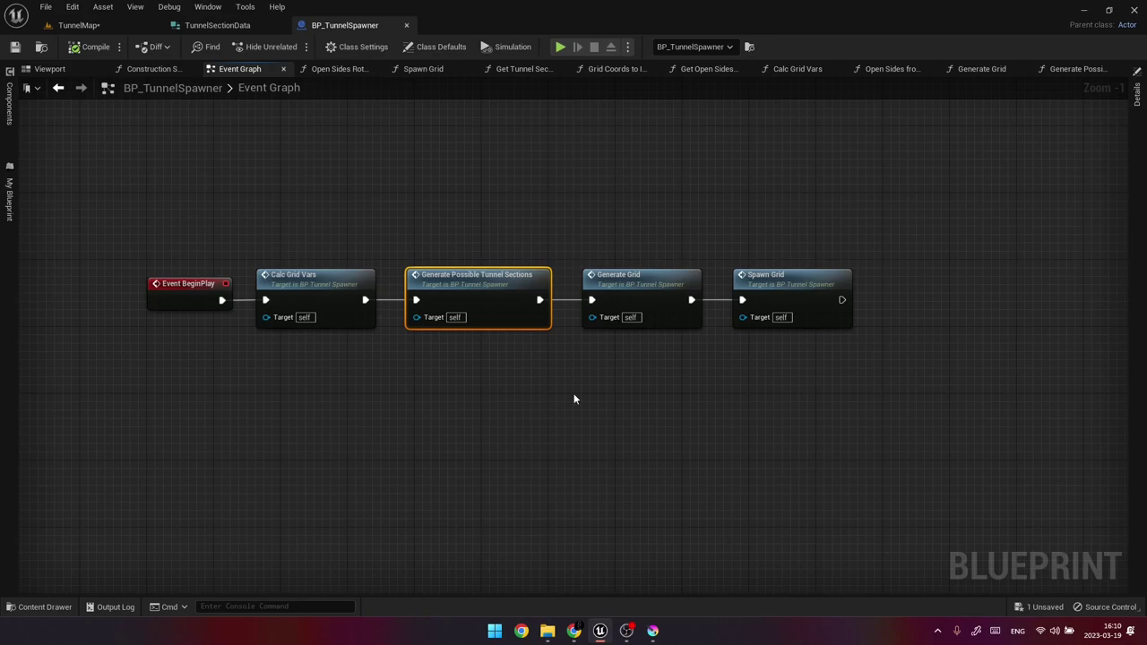
Open the Generate Grid function from the Event Graph and select its CLEAR node.
left_click(636, 287)
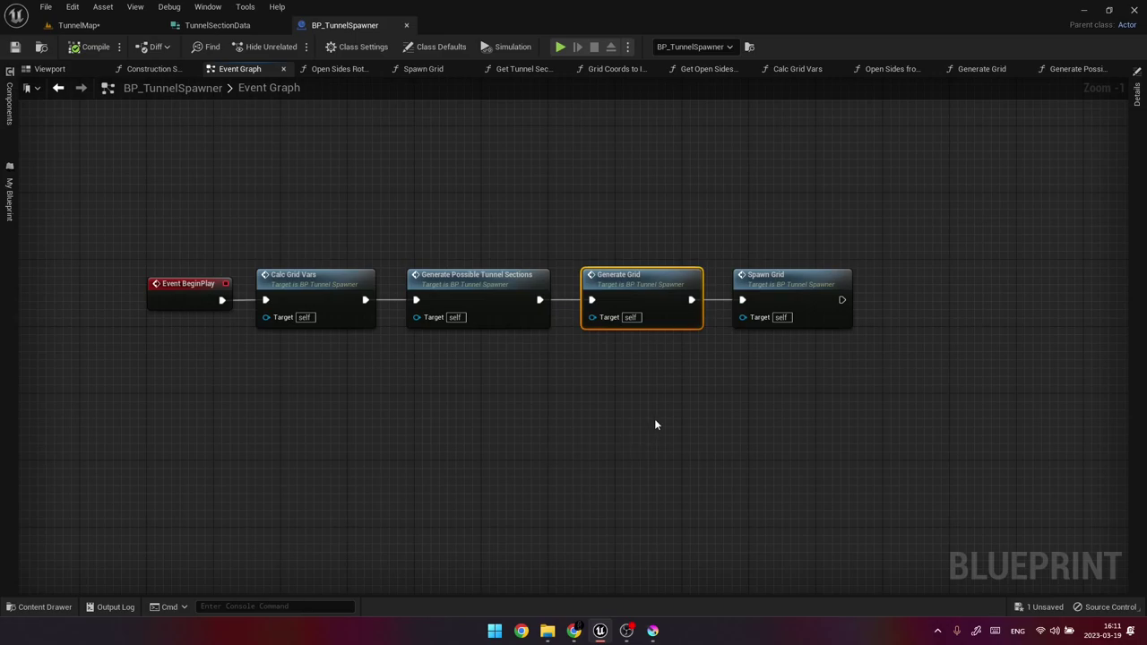
double_click(671, 287)
left_click(282, 279)
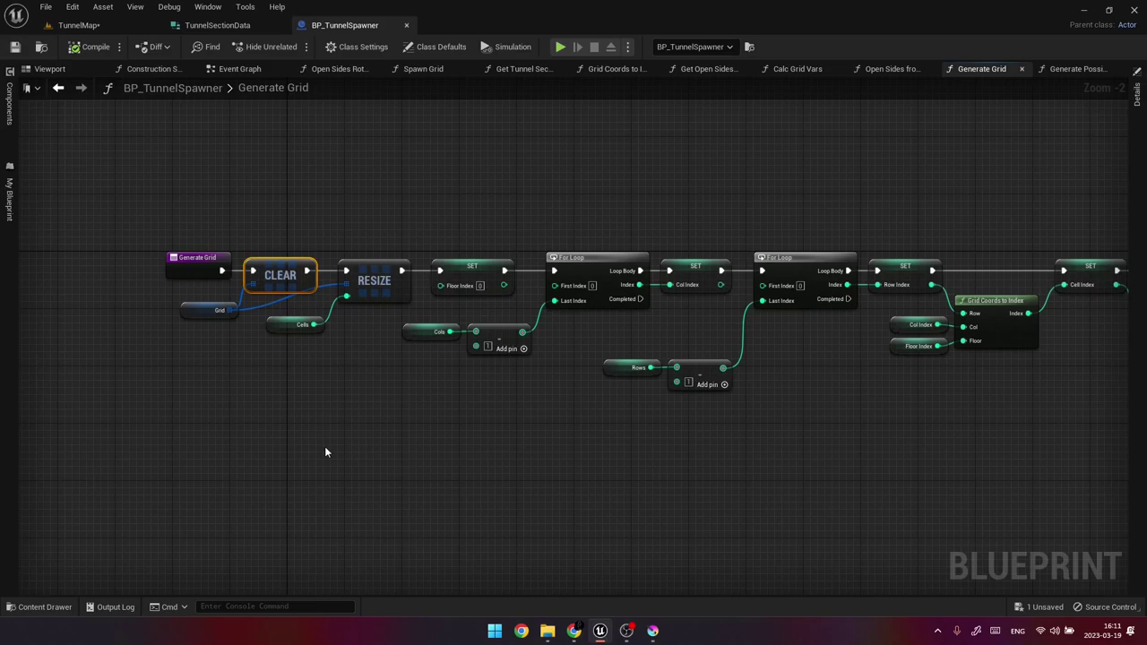
Inspect the RESIZE, SET Floor Index and first For Loop nodes in Generate Grid.
left_click(374, 279)
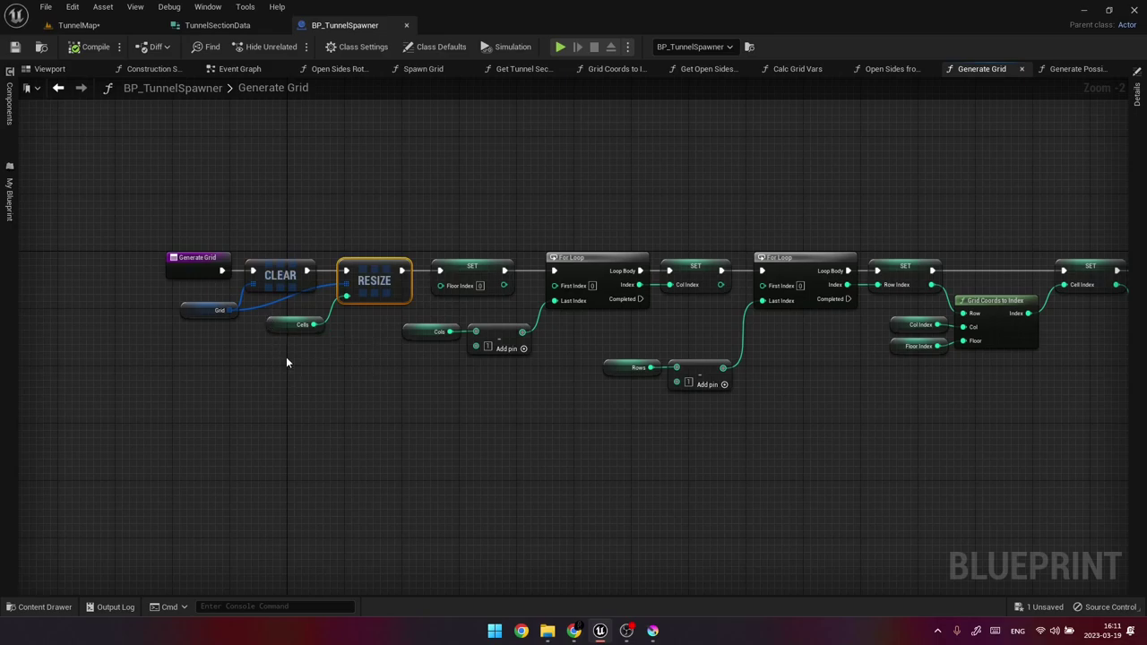
right_click_drag(555, 419, 501, 436)
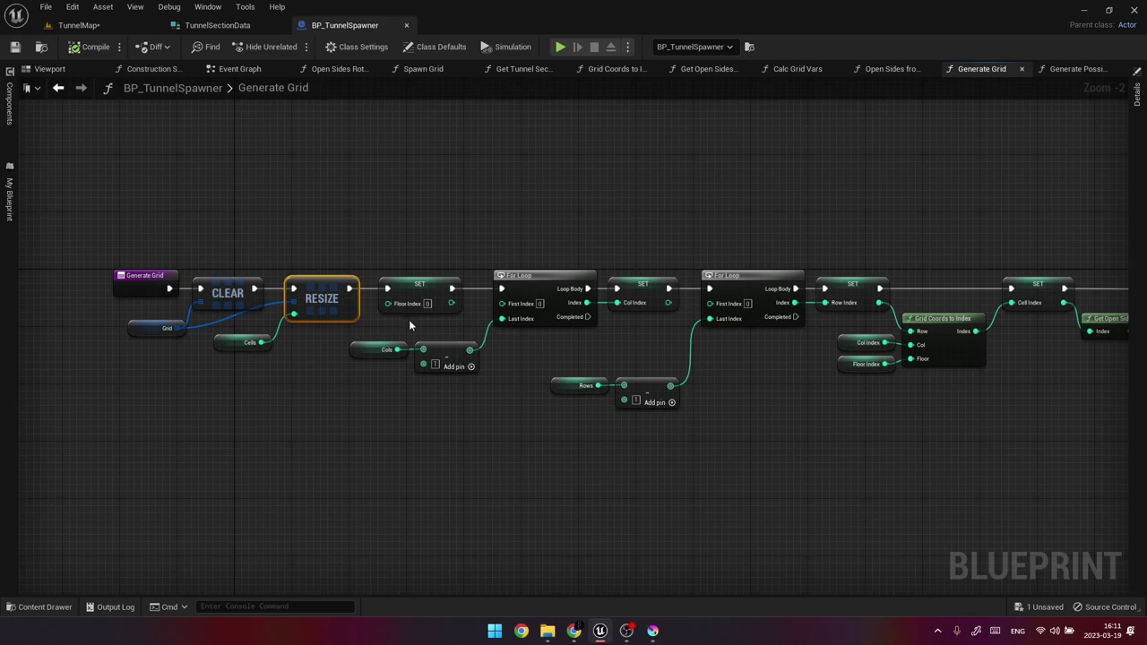
left_click(417, 290)
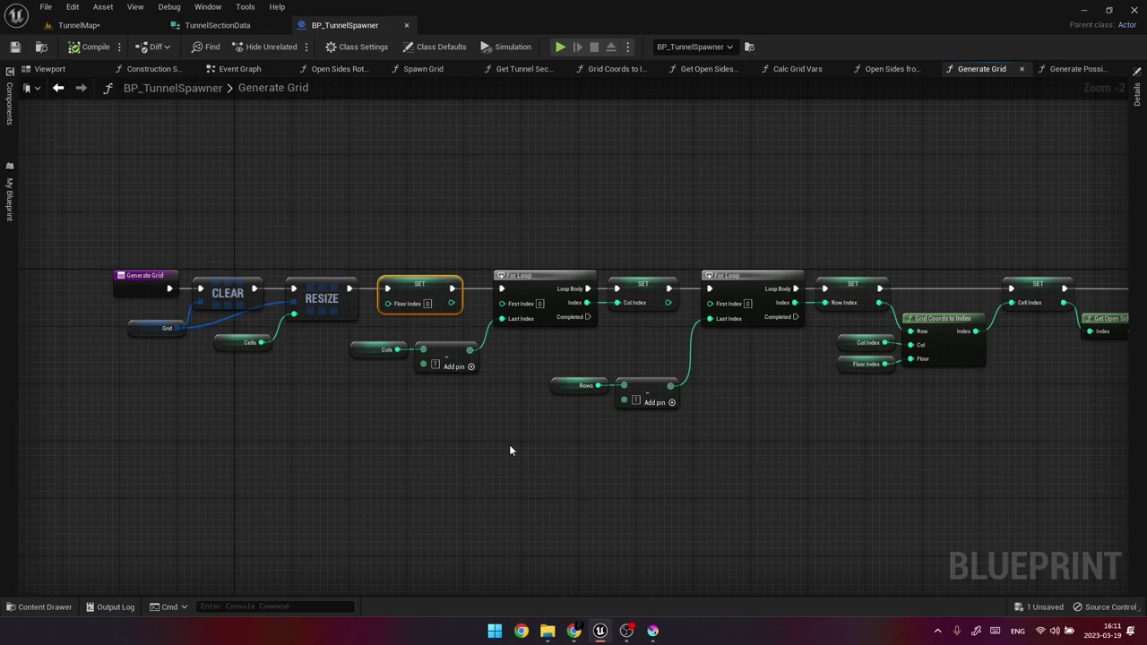
right_click_drag(507, 432, 386, 430)
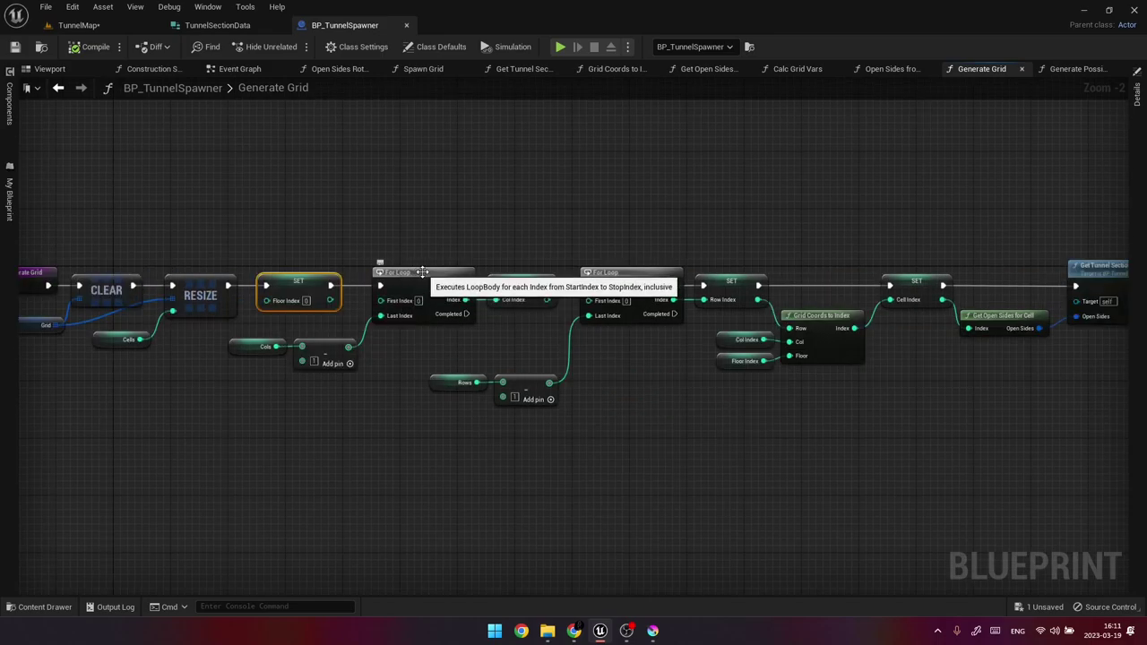
left_click(422, 273)
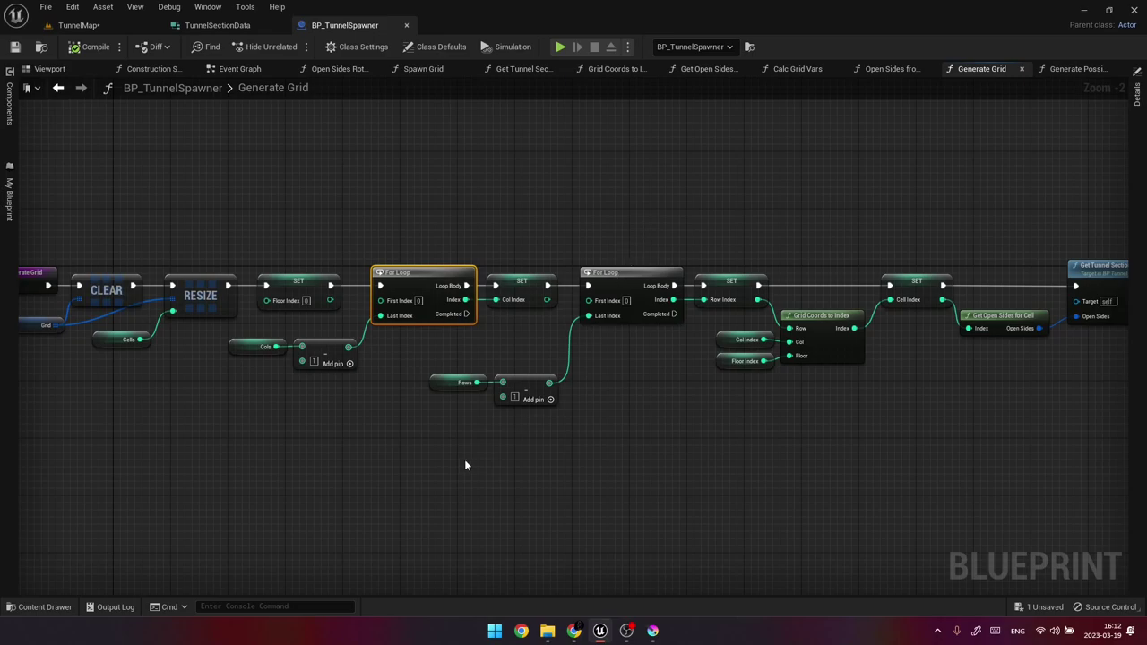
Pan right and open the Grid Coords to Index function.
right_click_drag(789, 461, 508, 461)
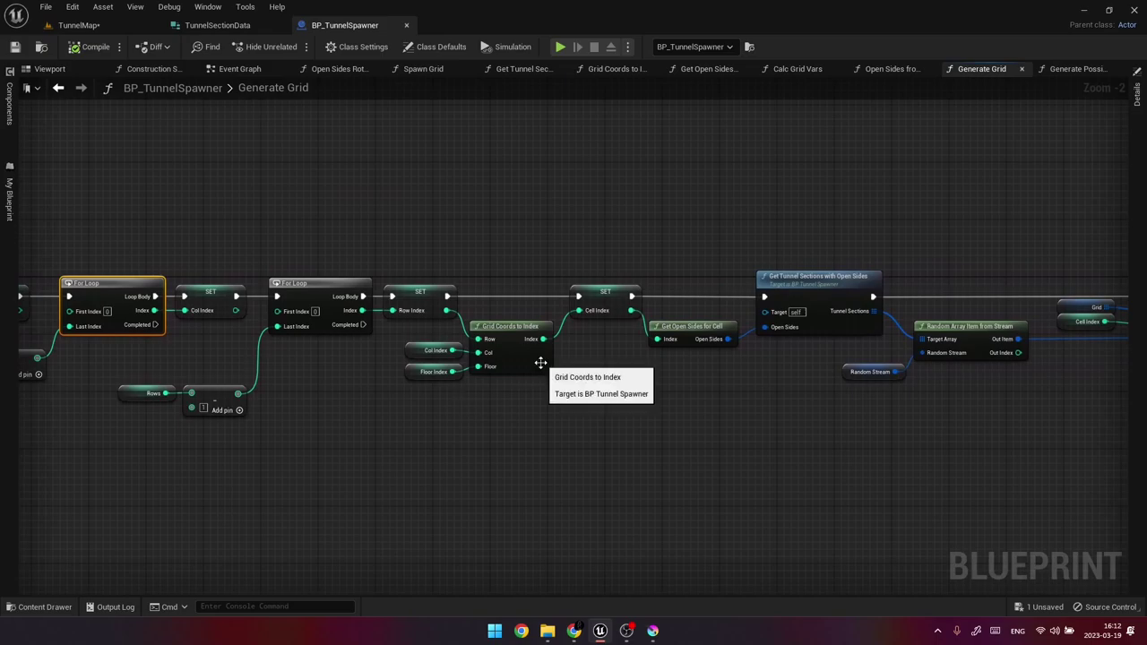
right_click_drag(581, 361, 570, 359)
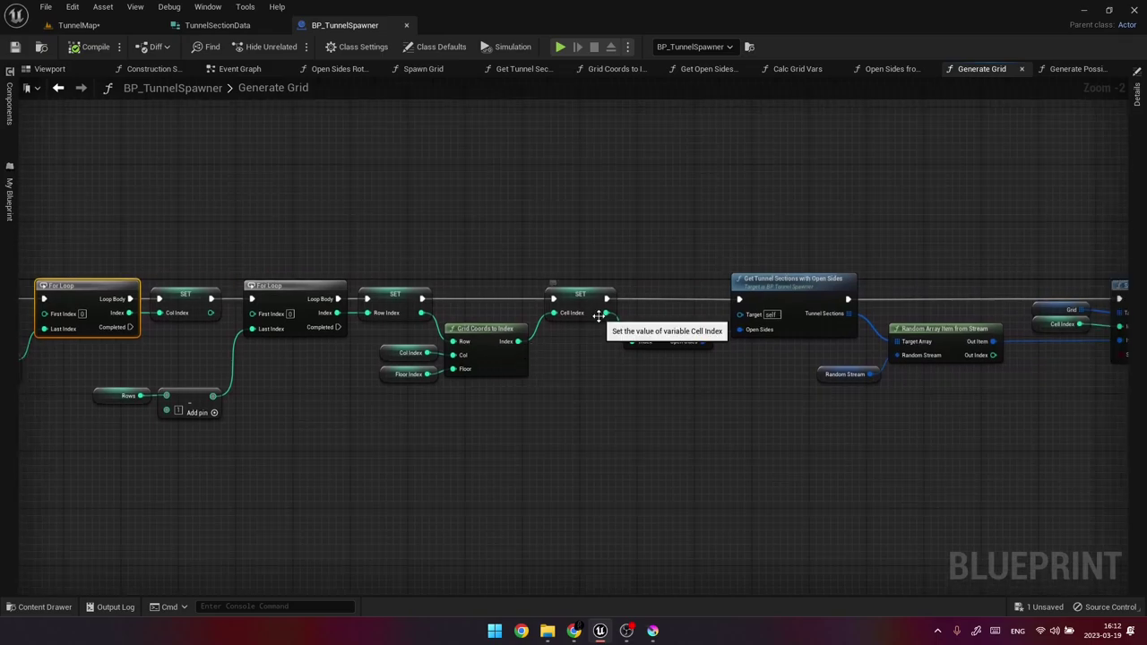
double_click(484, 329)
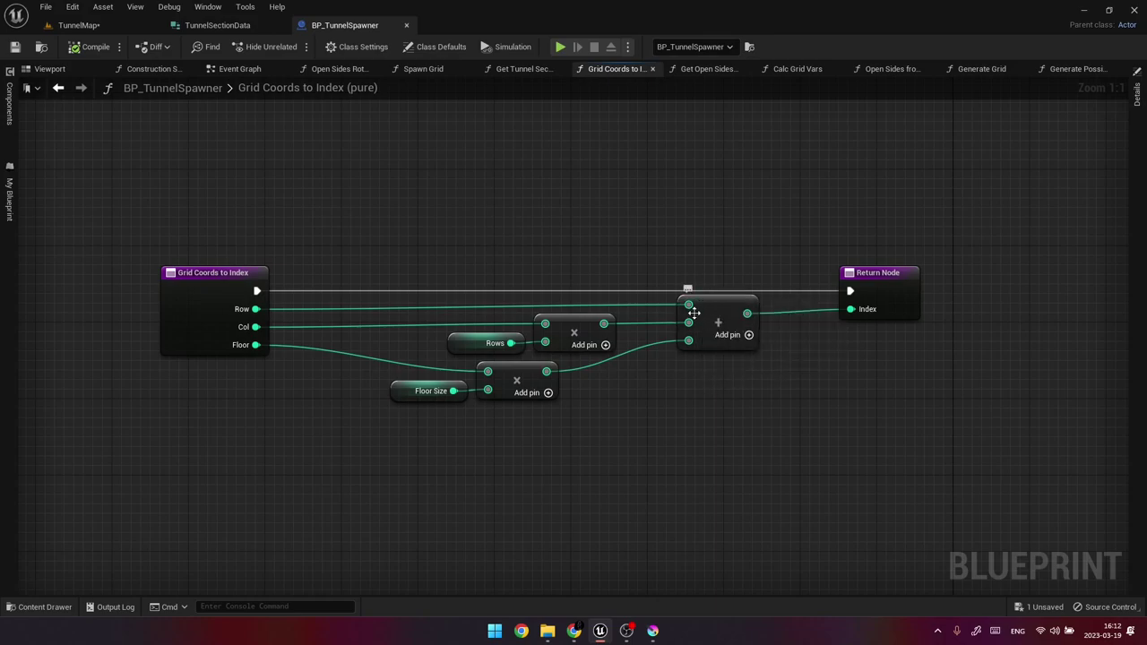
Go back to the Generate Grid graph and pan toward its later nodes.
key("alt+Left")
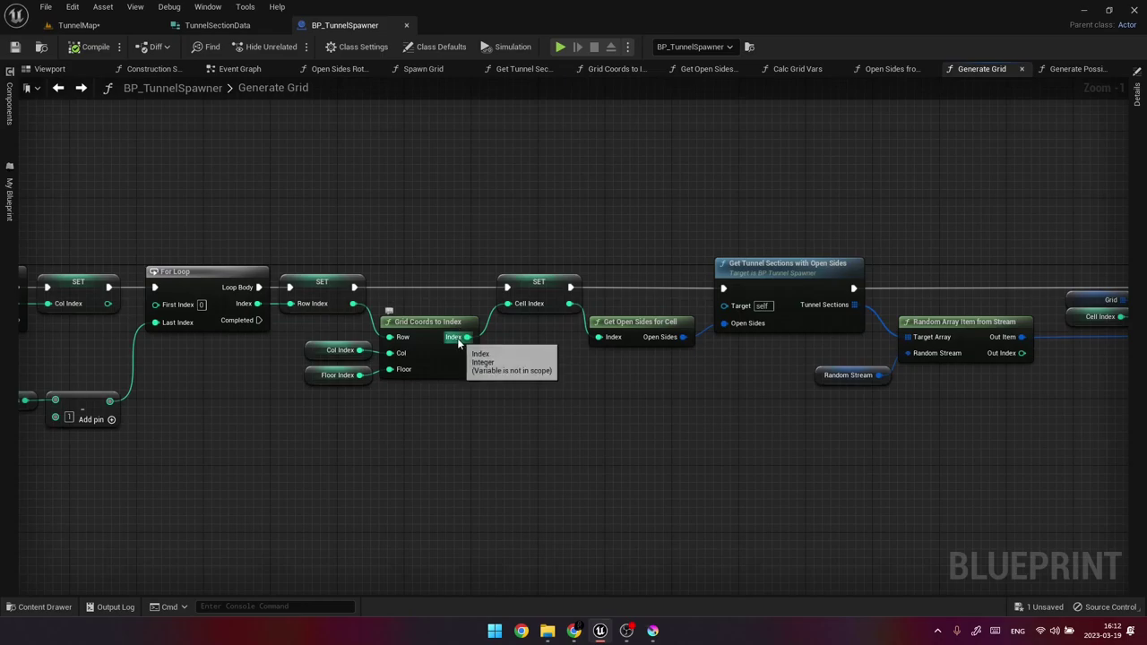
mouse_move(505, 374)
right_mouse_down()
mouse_move(517, 365)
mouse_move(506, 378)
right_mouse_up()
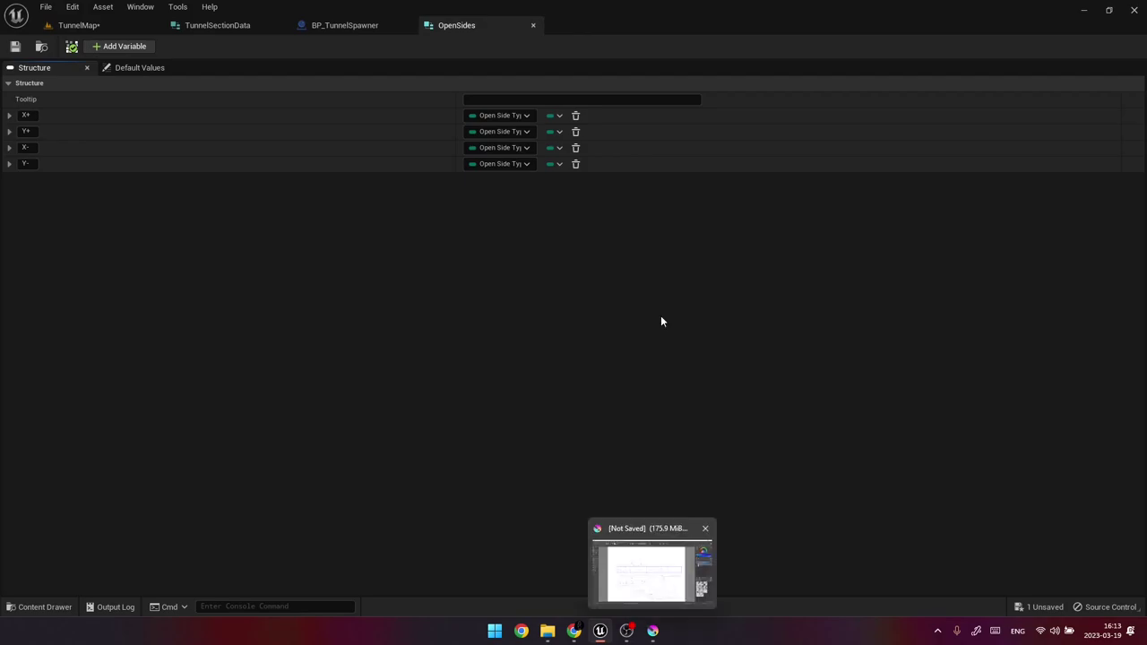
In Krita, clear the canvas and draw x/y axes with arrowheads and labels.
left_click(653, 630)
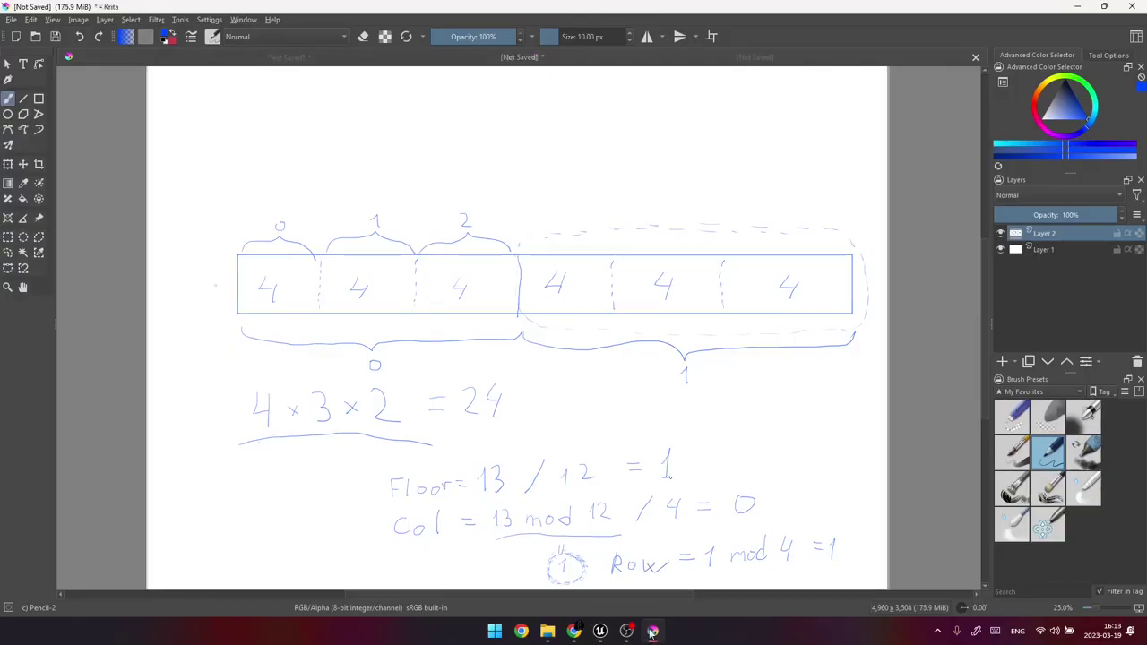
key("Delete")
mouse_move(215, 286)
left_mouse_down()
mouse_move(212, 365)
mouse_move(242, 388)
mouse_move(319, 394)
mouse_move(220, 292)
left_mouse_up()
left_click_drag(217, 275, 231, 285)
left_click_drag(328, 396, 340, 398)
left_click_drag(338, 399, 328, 416)
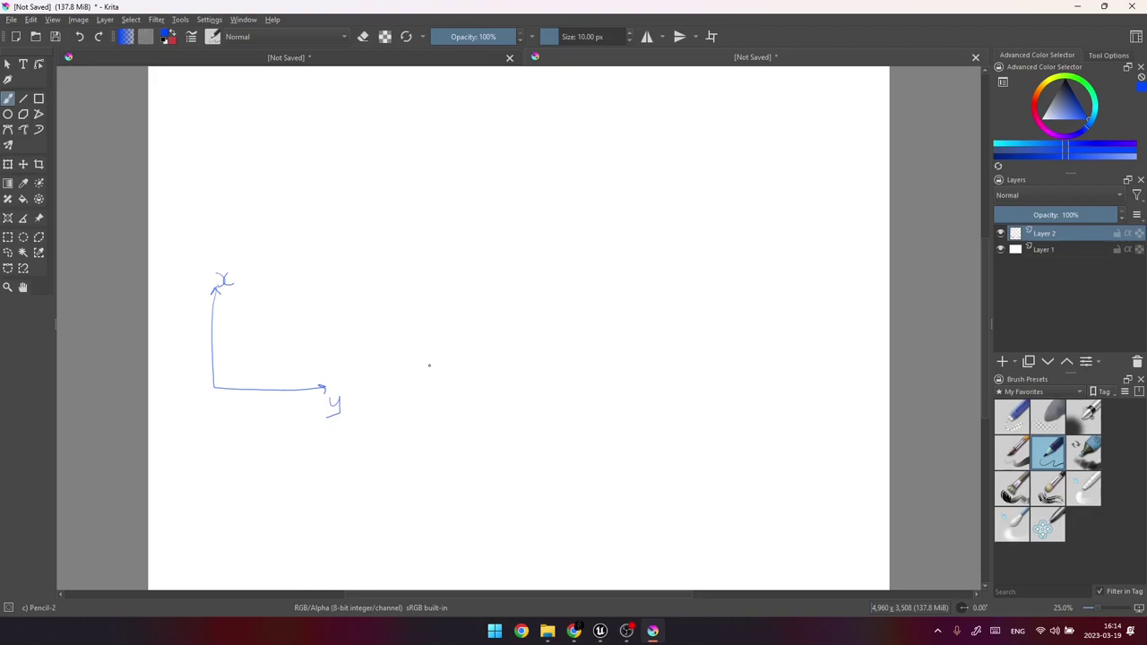
Draw a corner tunnel tile with a turn arrow and label its x, y, x and y- sides.
left_click_drag(427, 372, 537, 276)
left_click_drag(472, 366, 533, 319)
left_click_drag(520, 368, 535, 362)
mouse_move(475, 238)
left_mouse_down()
mouse_move(476, 254)
mouse_move(494, 256)
left_mouse_up()
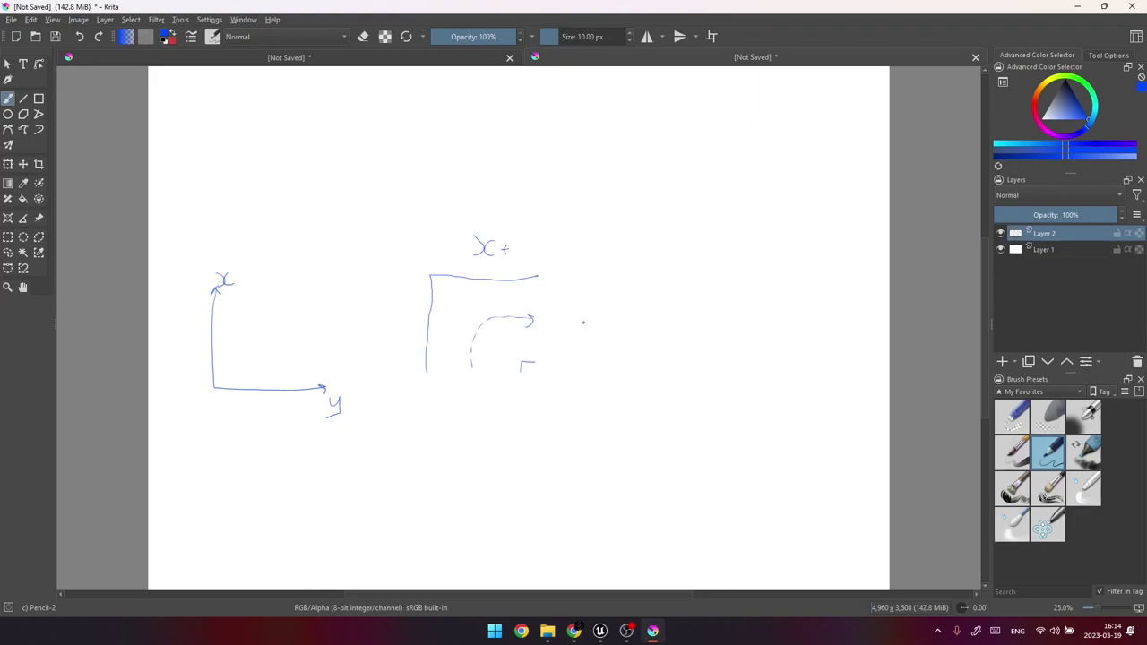
mouse_move(602, 320)
left_mouse_down()
mouse_move(606, 342)
mouse_move(627, 334)
left_mouse_up()
left_click_drag(473, 418, 473, 435)
left_click_drag(492, 419, 483, 433)
mouse_move(359, 321)
left_mouse_down()
mouse_move(362, 344)
mouse_move(393, 326)
left_mouse_up()
Mark each side open or closed: x+ = C, y+ = O, x- = O, y- = C.
left_click_drag(550, 239, 552, 255)
left_click_drag(649, 319, 693, 310)
left_click_drag(533, 421, 545, 420)
left_click_drag(534, 426, 576, 416)
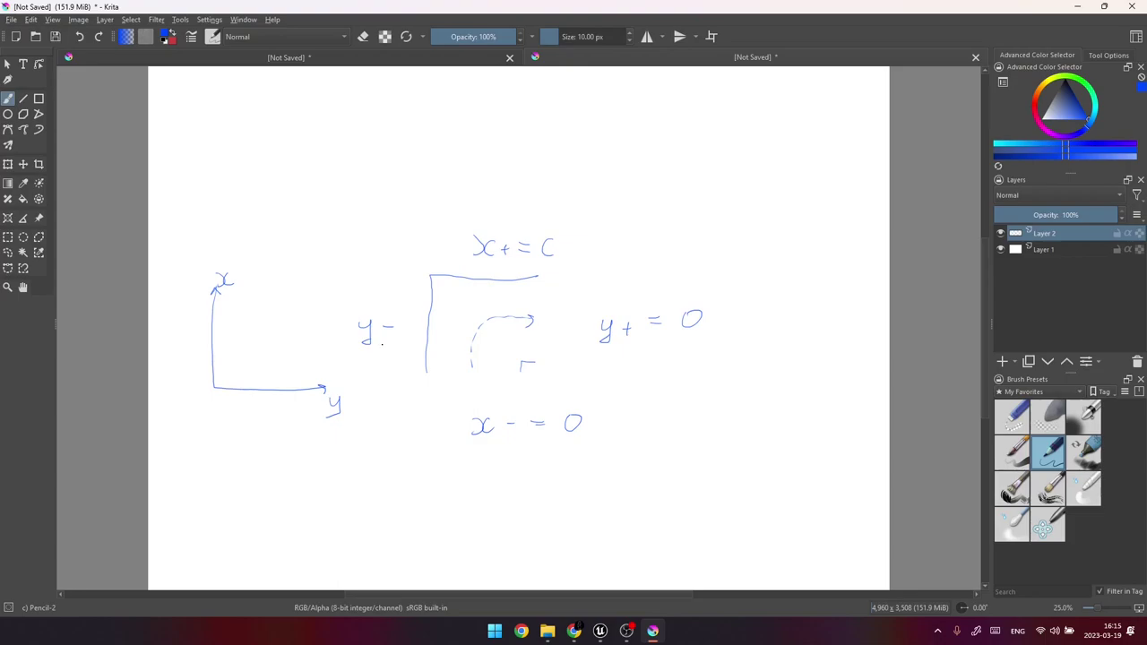
left_click_drag(390, 370, 392, 387)
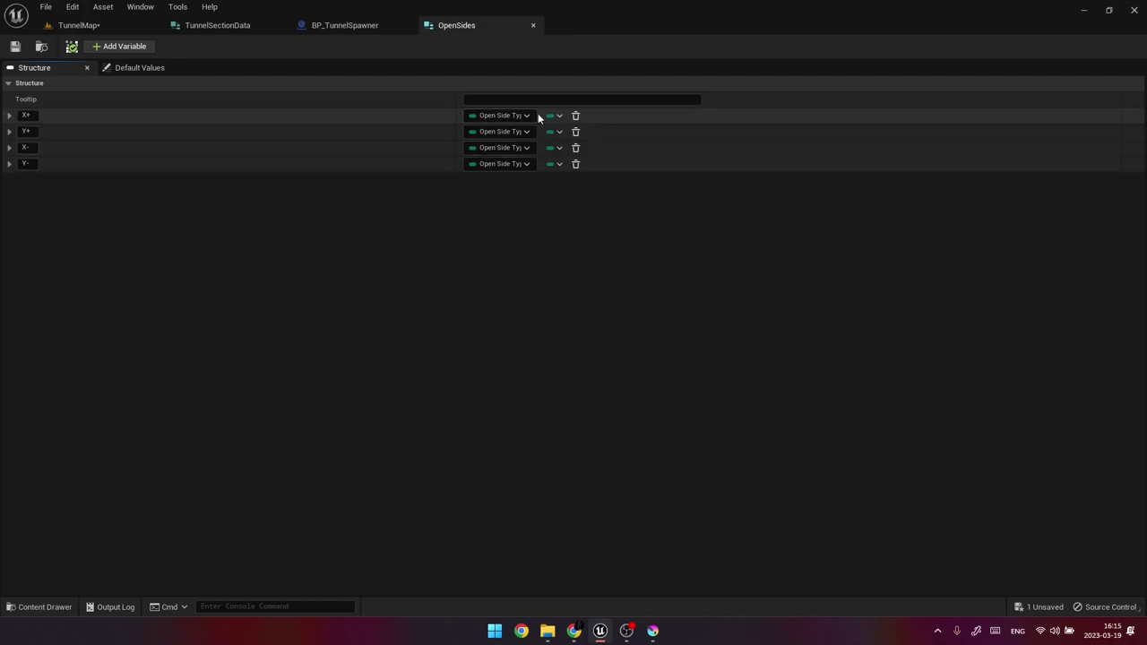
From the Content Drawer, view the OpenSideType enum, then the BP_Tunnel_Cross blueprint.
key("ctrl+space")
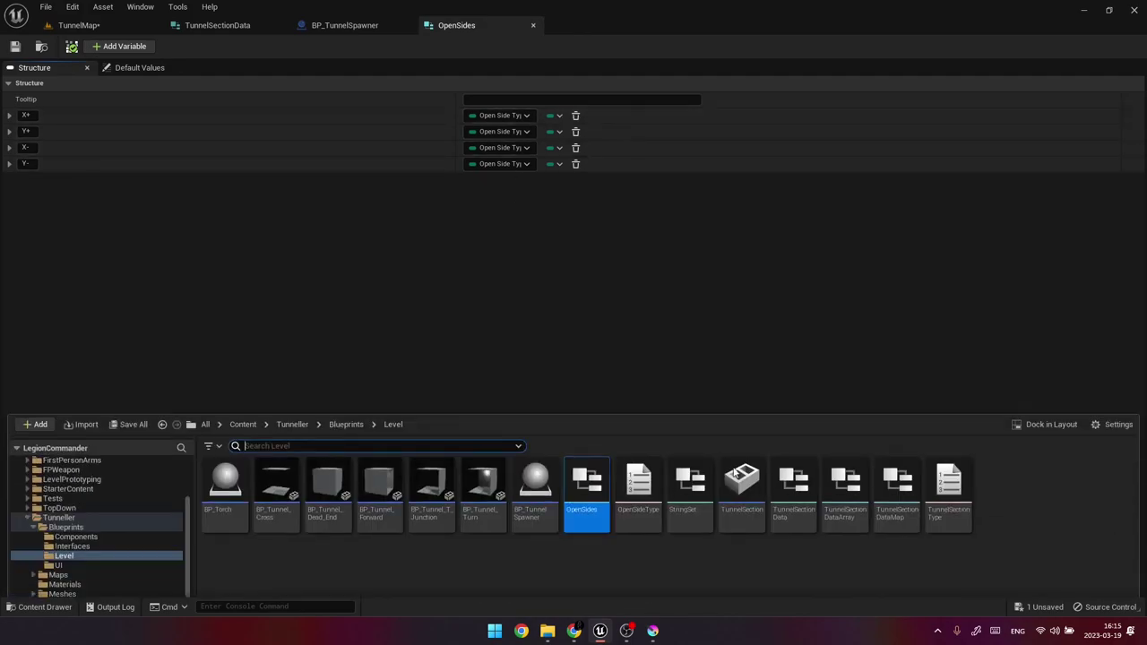
left_click(642, 462)
double_click(648, 466)
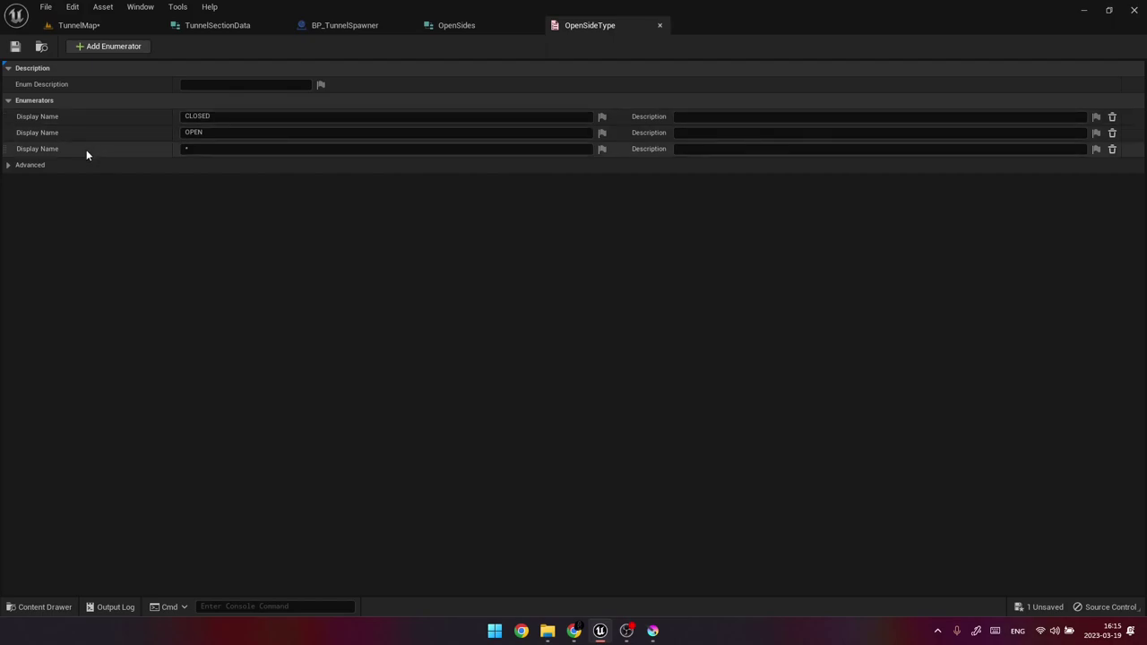
key("ctrl+space")
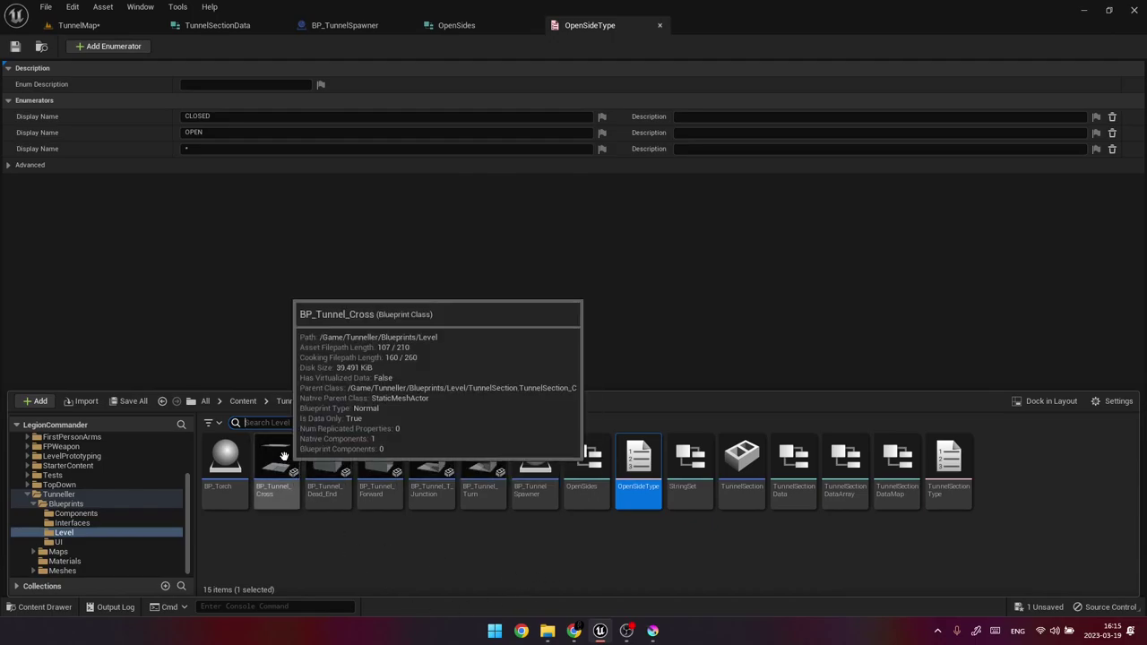
double_click(280, 458)
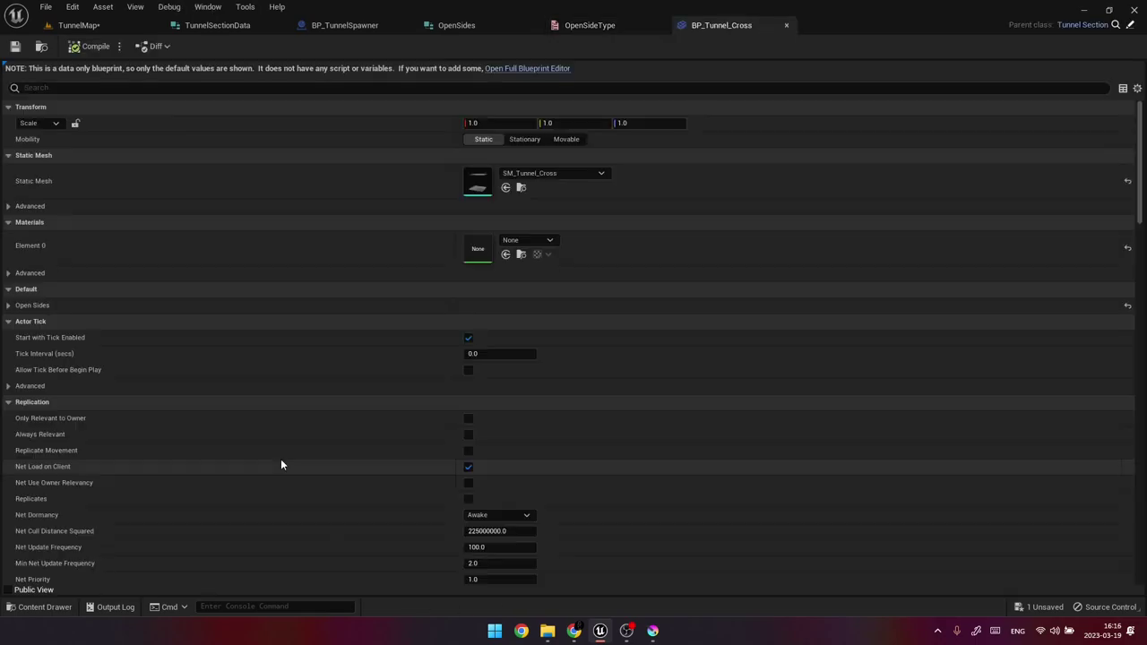
Check the cross tile's Open Sides values, select BP_Tunnel_Turn, and return to BP_TunnelSpawner's graph.
left_click(8, 305)
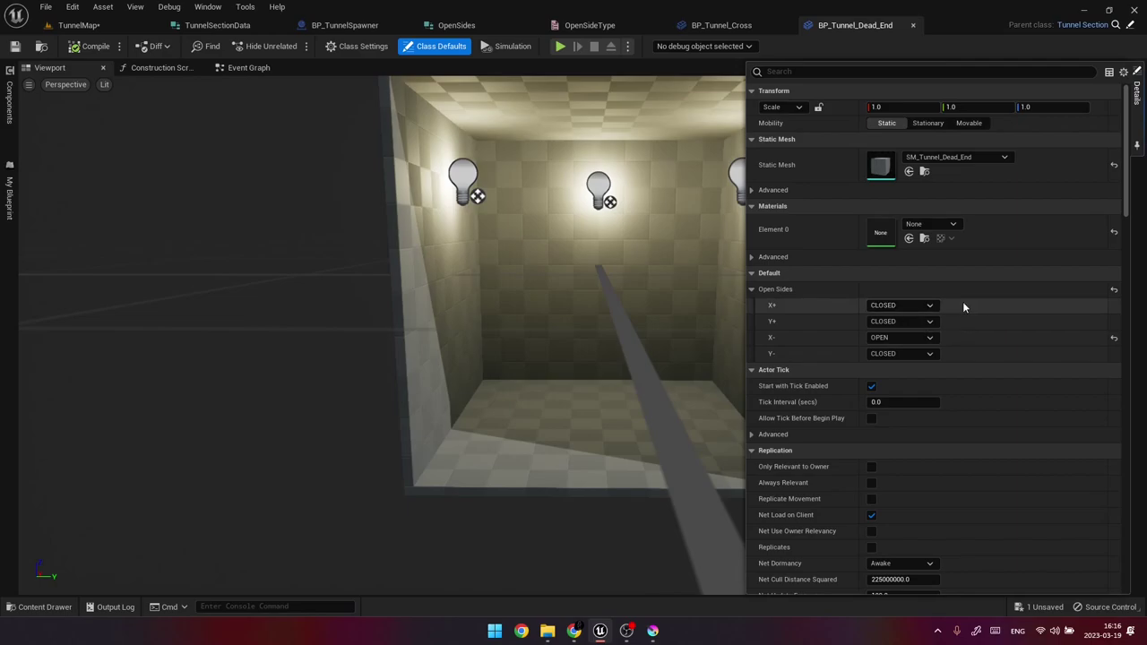
key("ctrl+space")
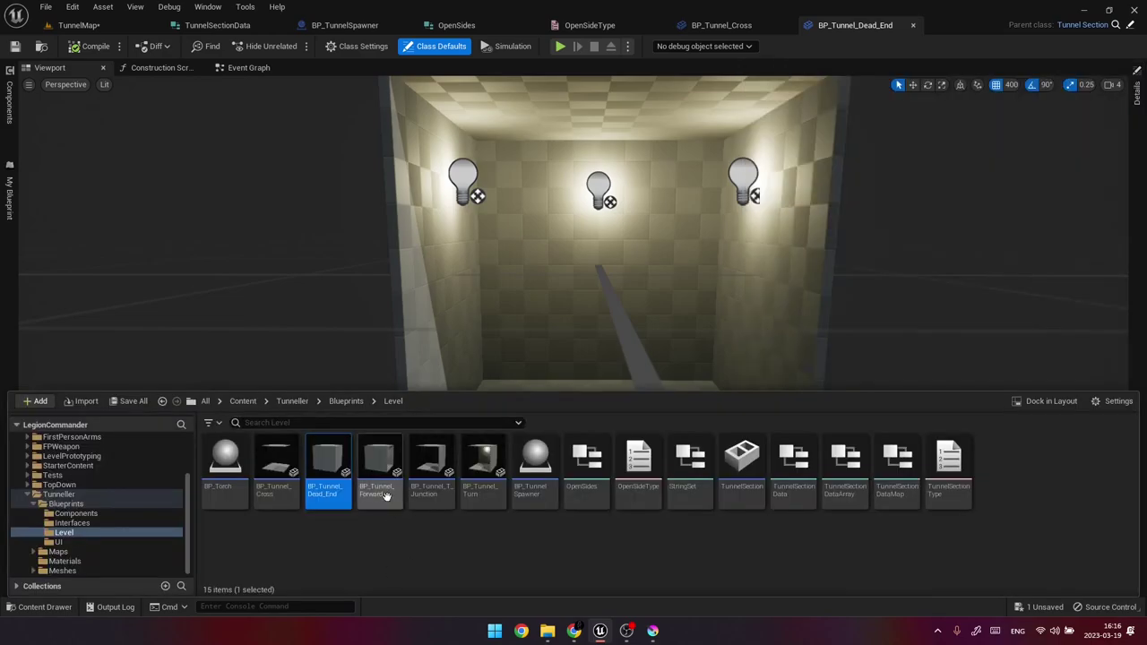
left_click(482, 462)
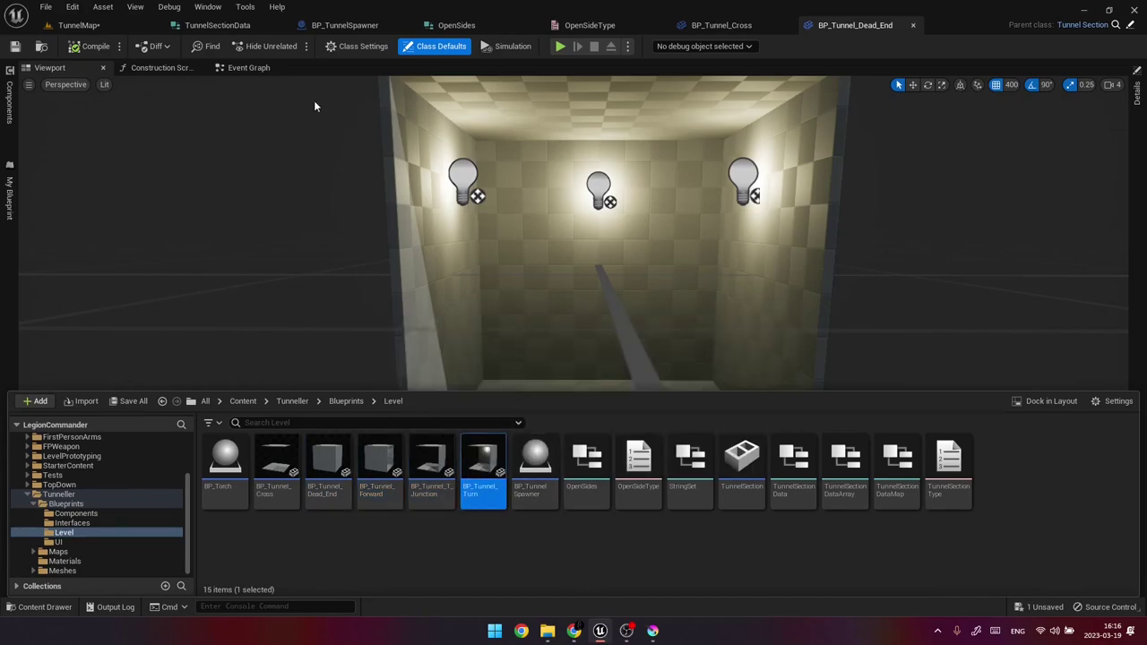
left_click(345, 25)
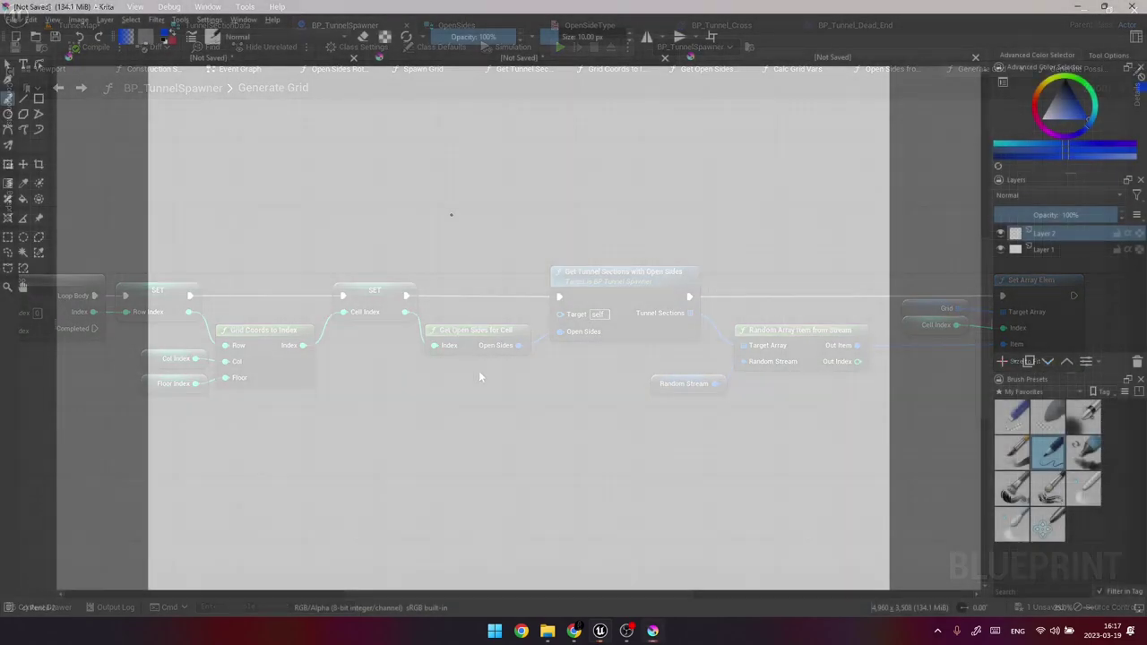
In Krita, pencil two vertical and two horizontal crossing tunnel lines.
left_click_drag(451, 224, 452, 403)
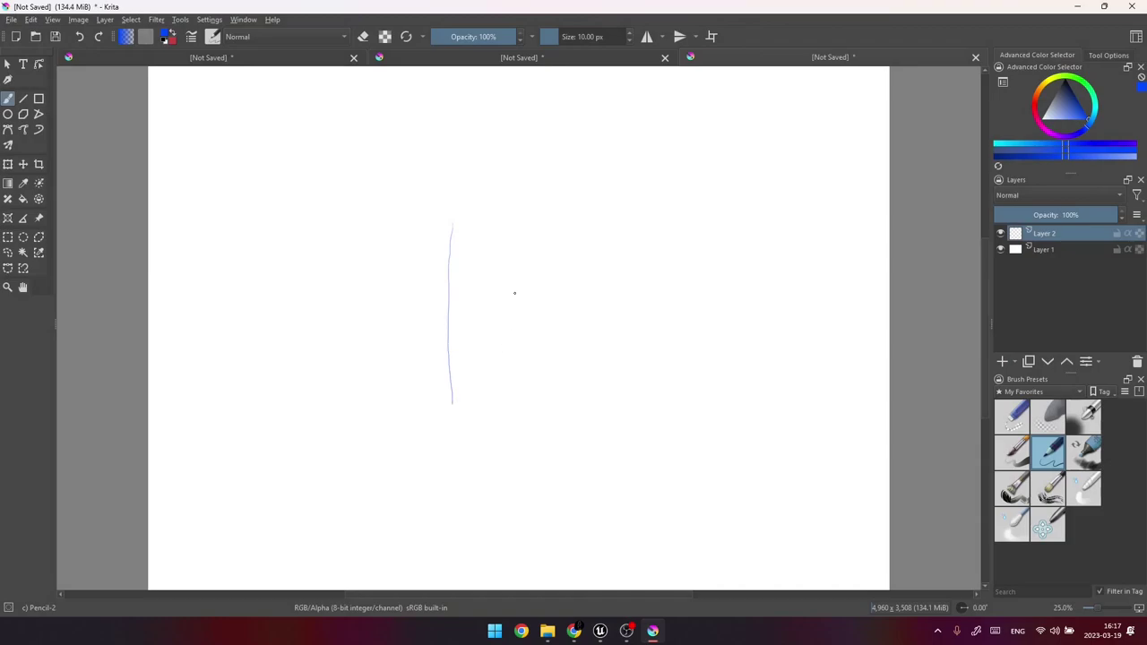
left_click_drag(520, 220, 528, 392)
left_click_drag(342, 280, 644, 274)
left_click_drag(347, 335, 692, 325)
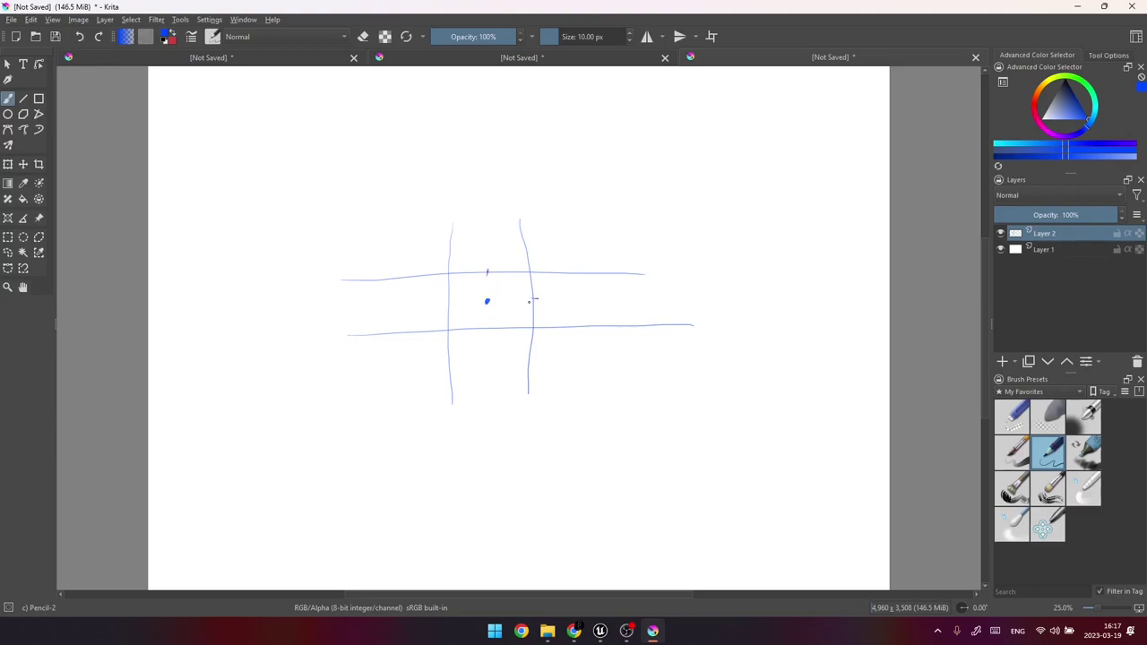
Add a small mark, a box outline and a circle above the central cell, plus two vertical side lines to its right.
left_click_drag(490, 324, 489, 331)
mouse_move(465, 266)
left_mouse_down()
mouse_move(469, 218)
mouse_move(510, 214)
left_mouse_up()
left_click_drag(485, 258, 487, 251)
left_click_drag(551, 276, 553, 322)
left_click_drag(589, 278, 590, 321)
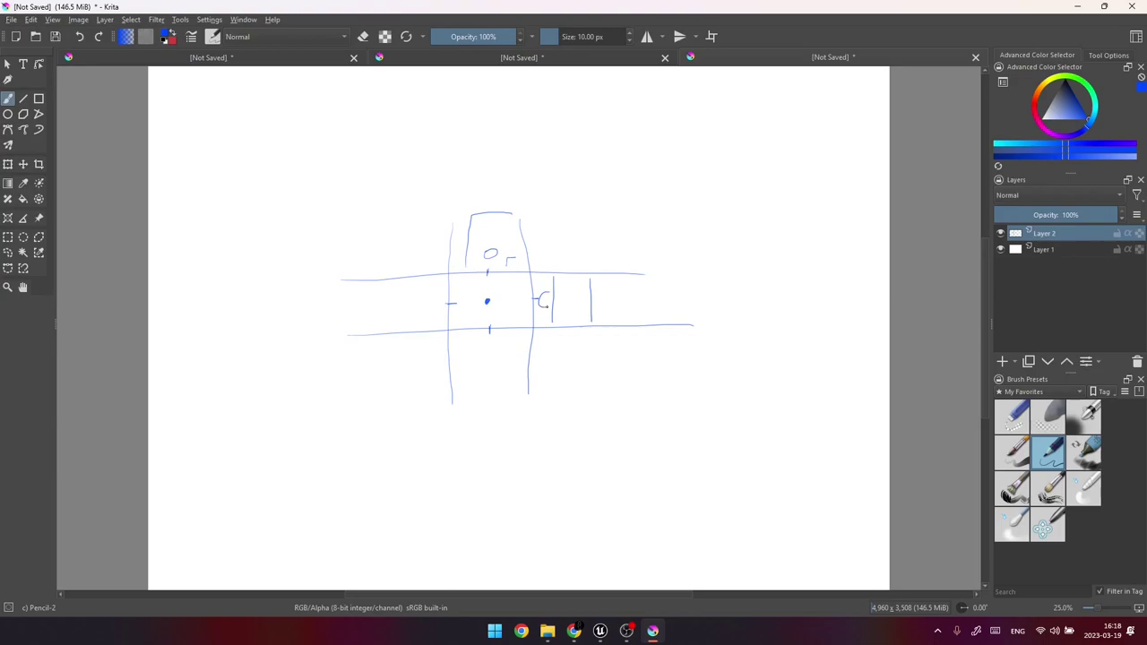
Hatch along the lower line to mark it as ground.
mouse_move(363, 341)
left_mouse_down()
mouse_move(350, 354)
mouse_move(414, 348)
left_mouse_up()
mouse_move(449, 333)
left_mouse_down()
mouse_move(438, 346)
mouse_move(466, 342)
left_mouse_up()
left_click_drag(518, 332, 506, 342)
left_click_drag(565, 330, 553, 340)
left_click_drag(627, 330, 616, 340)
left_click_drag(688, 328, 674, 342)
Add a C mark under the ground line, a left horizontal line with an L marker, and a small bracket.
mouse_move(491, 338)
left_mouse_down()
mouse_move(483, 349)
mouse_move(499, 351)
left_mouse_up()
left_click_drag(370, 325, 437, 324)
mouse_move(418, 285)
left_mouse_down()
mouse_move(448, 323)
mouse_move(439, 310)
left_mouse_up()
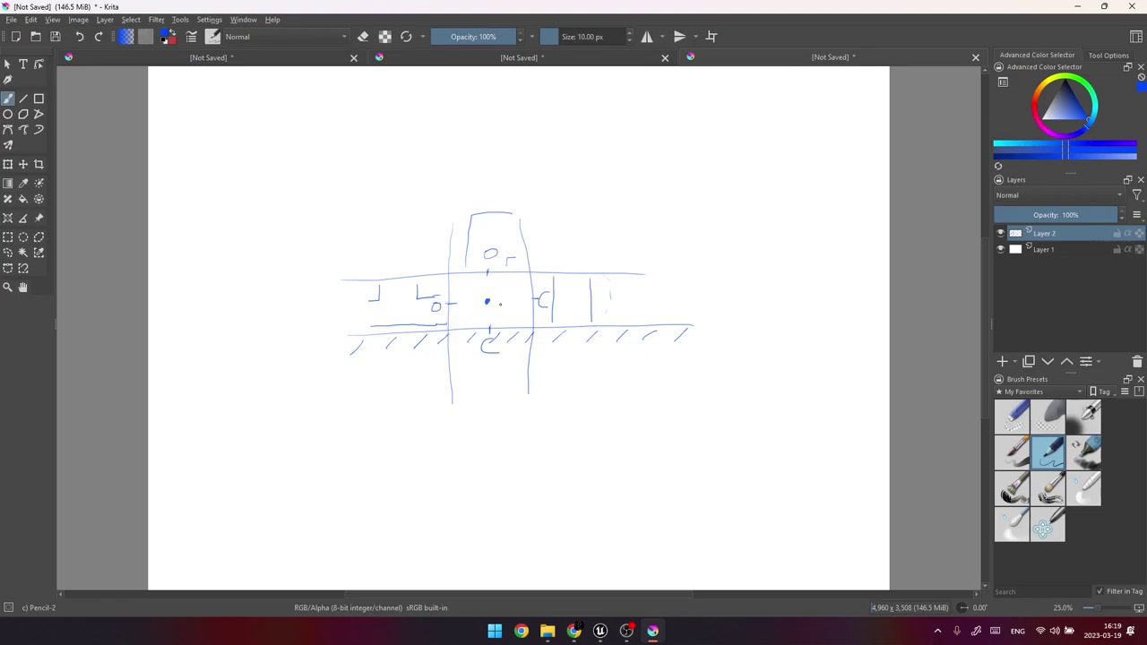
mouse_move(464, 319)
left_mouse_down()
mouse_move(493, 318)
mouse_move(517, 290)
left_mouse_up()
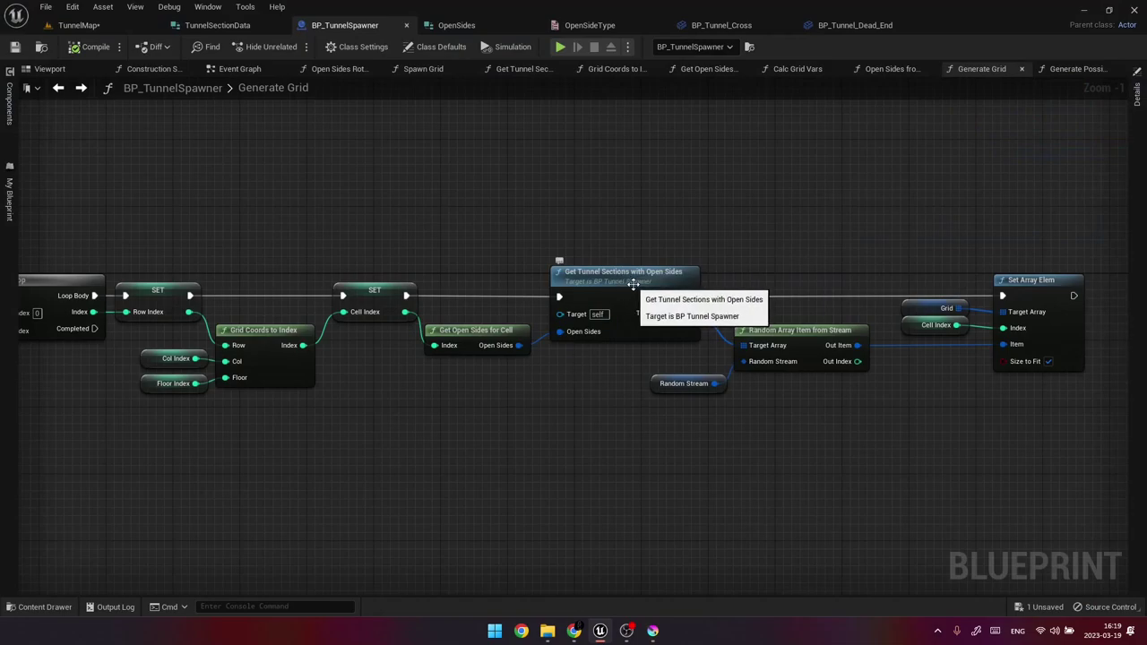
Open Get Tunnel Sections with Open Sides, then drill into its Open Sides to Str function.
right_click_drag(649, 354, 547, 365)
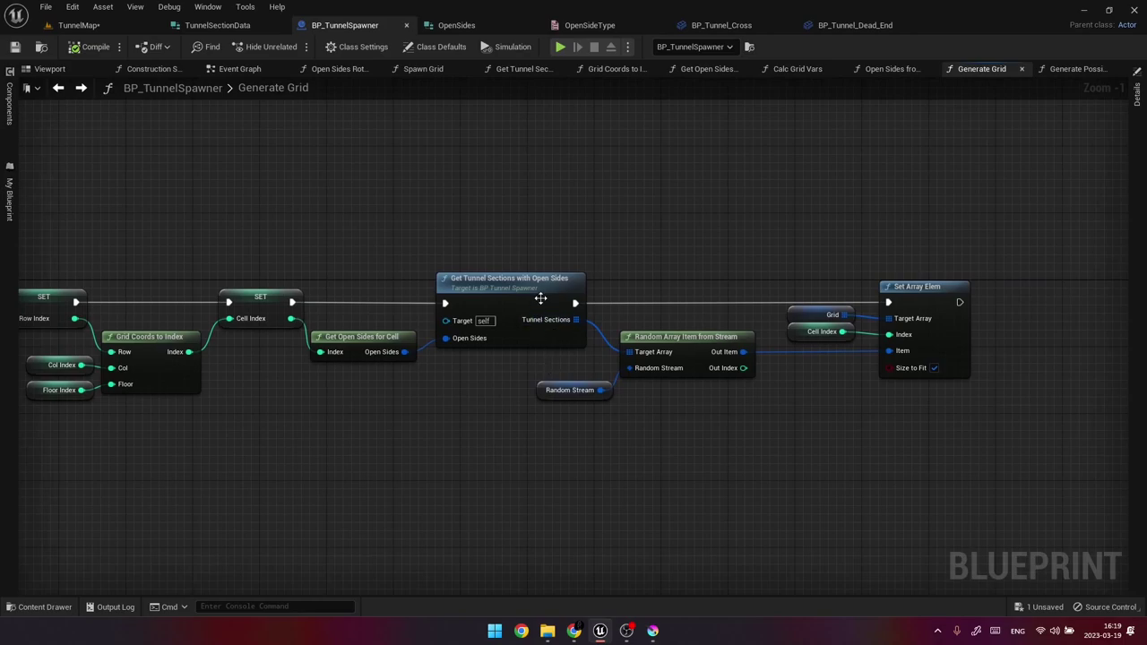
left_click(547, 327)
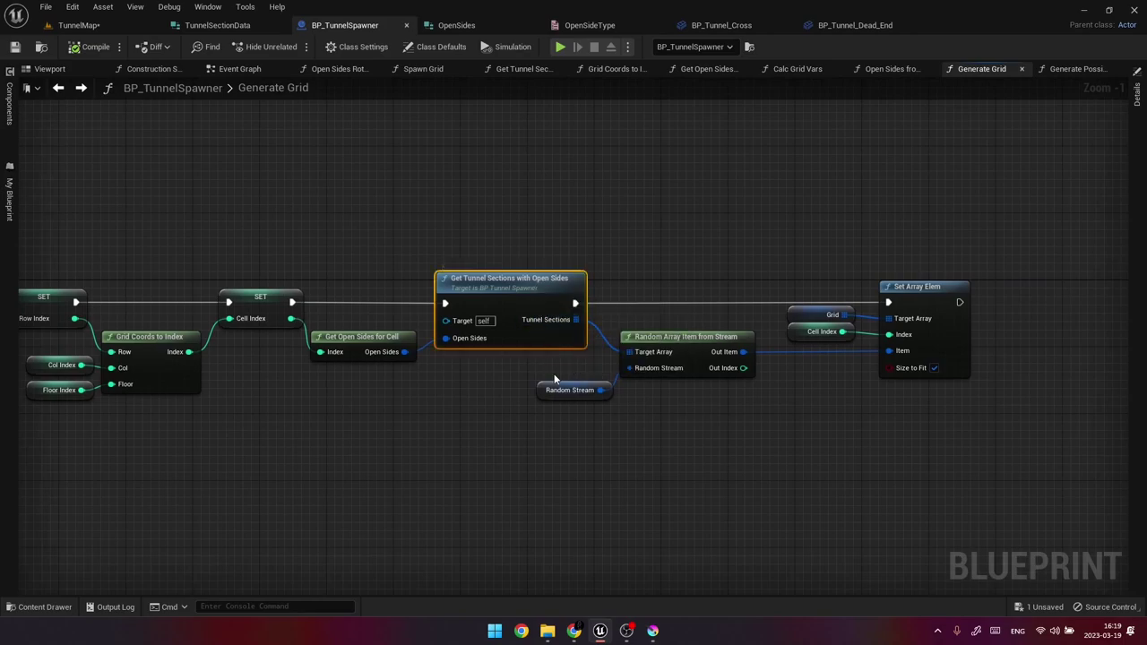
double_click(545, 341)
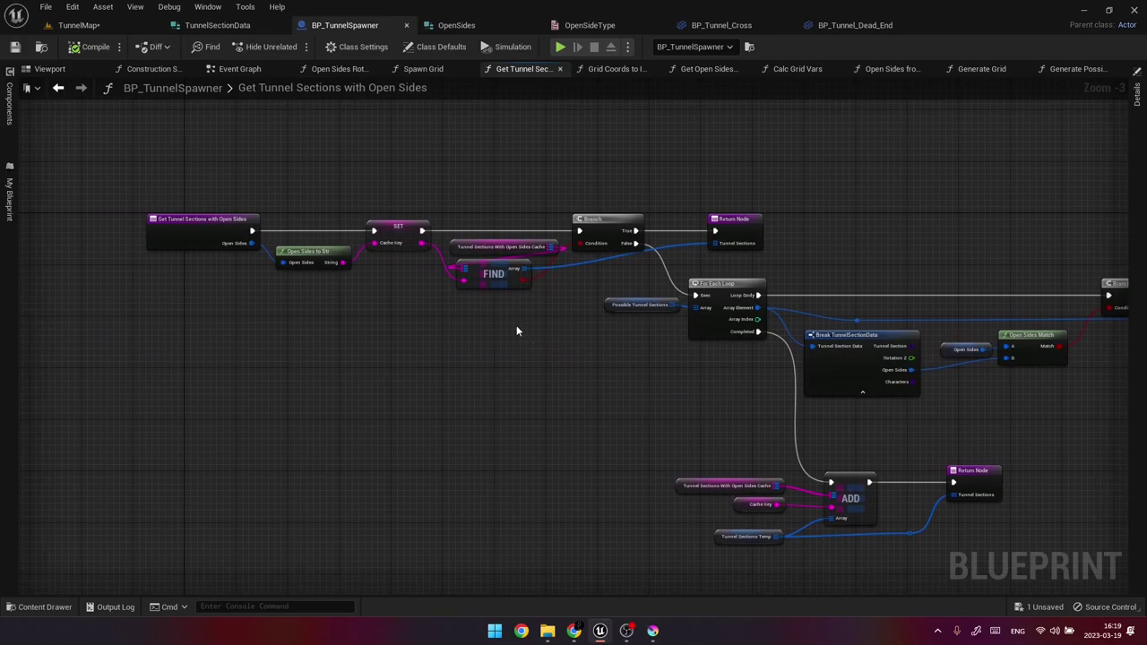
scroll(354, 329, "up", 3)
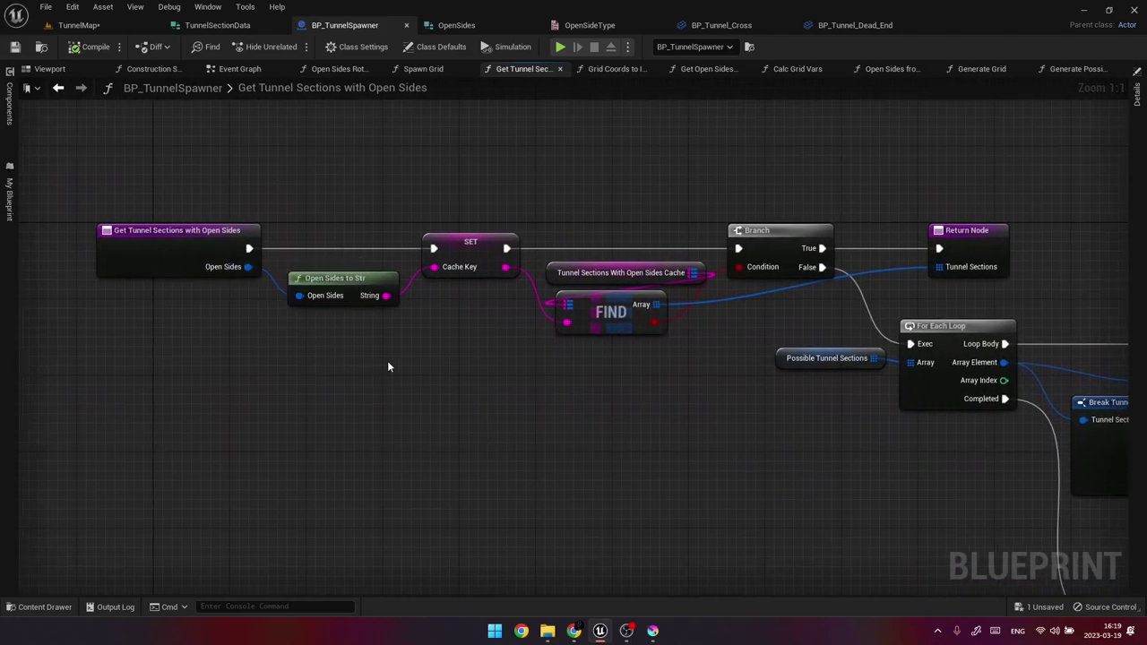
right_click_drag(389, 363, 311, 363)
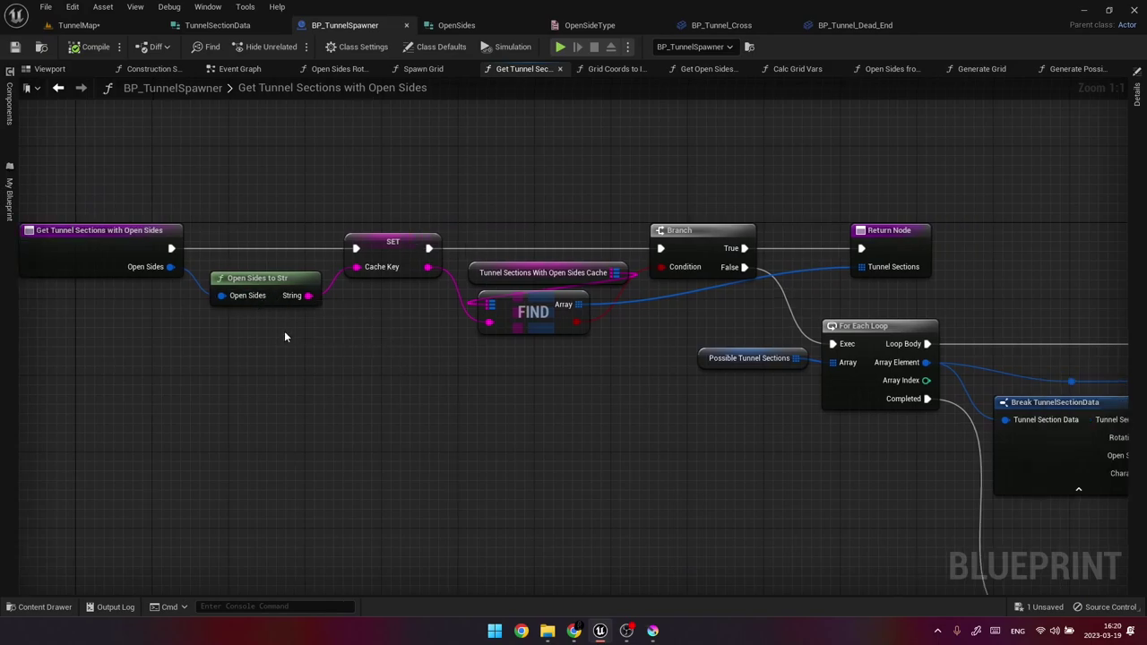
double_click(278, 291)
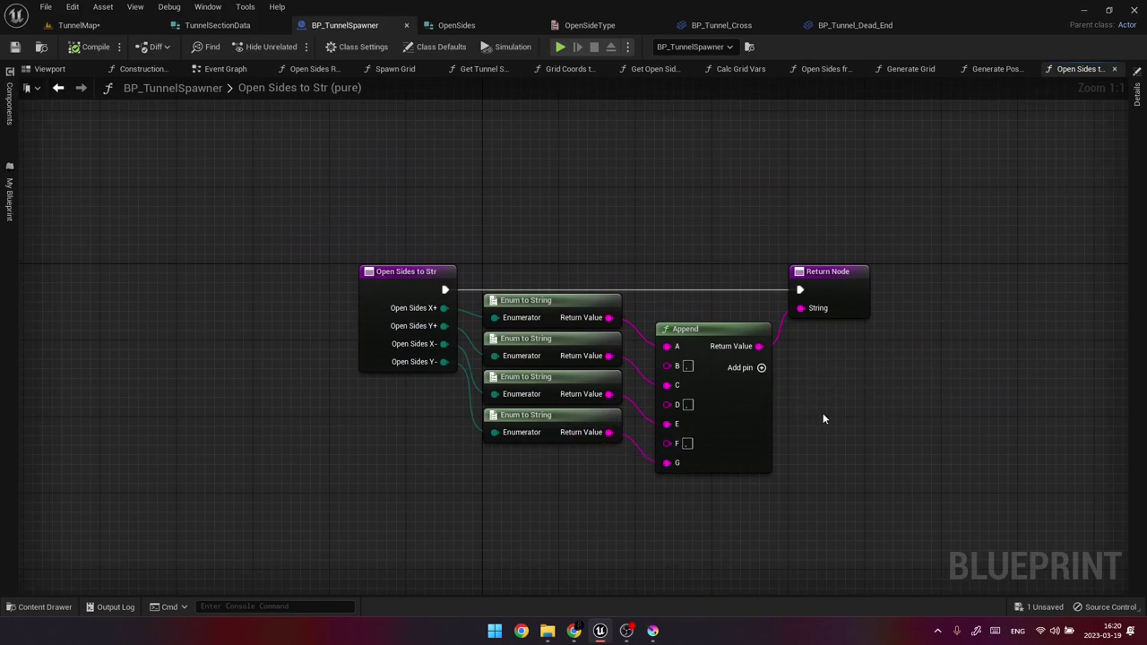
Go back to Get Tunnel Sections with Open Sides and inspect the Tunnel Sections With Open Sides Cache variable.
key("alt+Left")
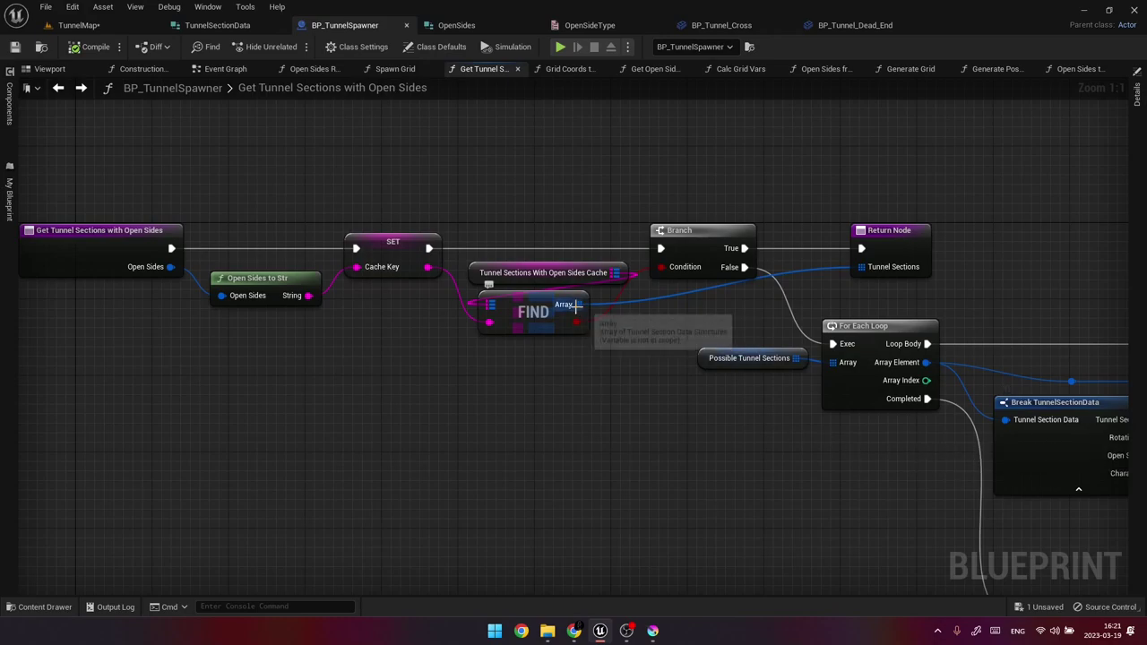
left_click(544, 272)
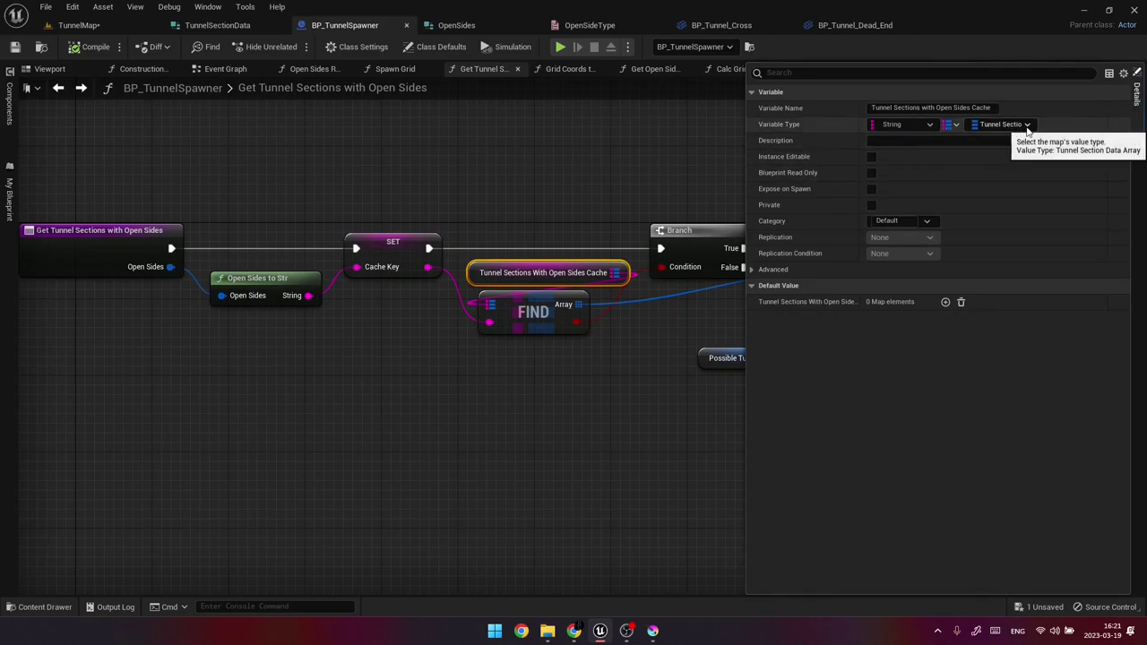
Open TunnelSectionDataArray from the Content Drawer, then return to the BP_TunnelSpawner tab.
left_click(665, 430)
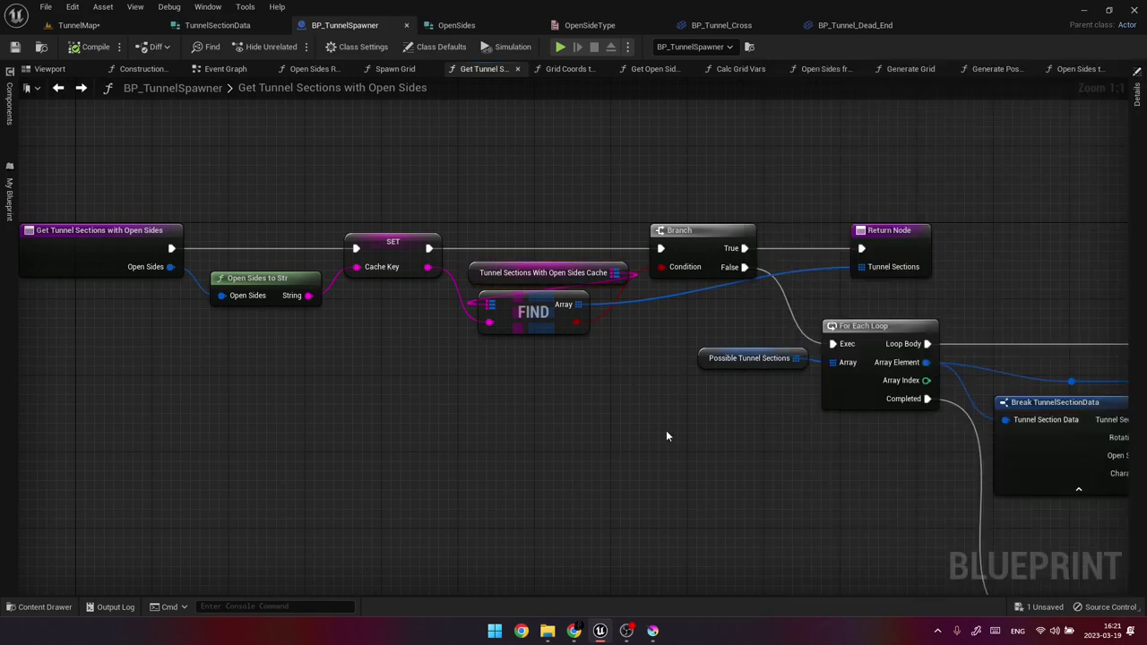
key("ctrl+space")
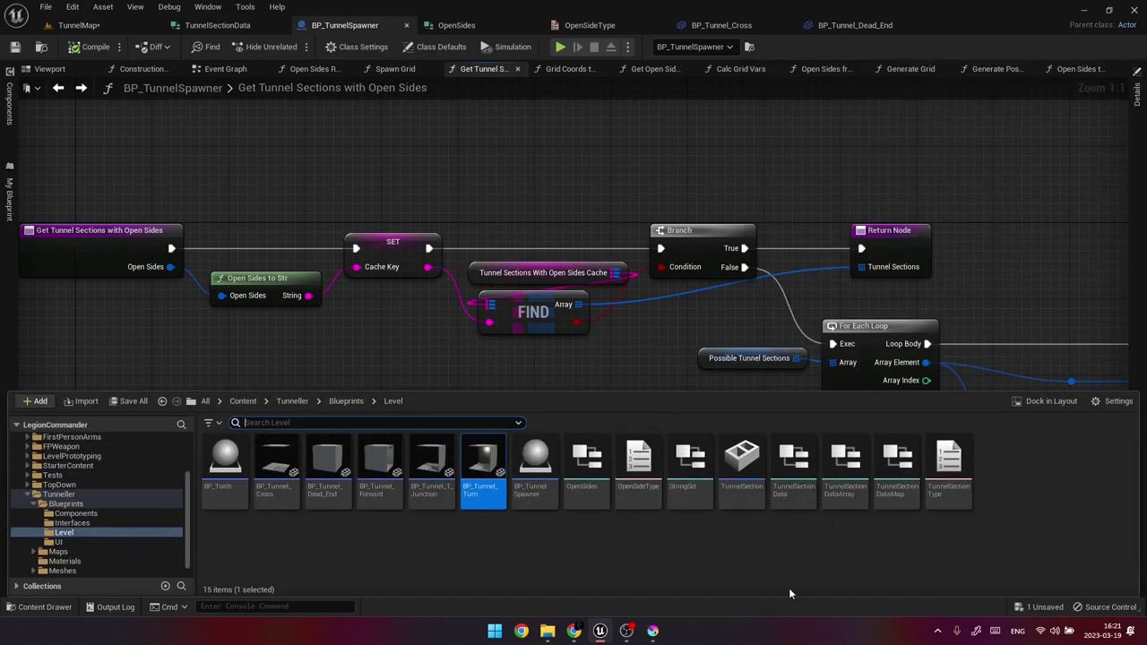
double_click(844, 465)
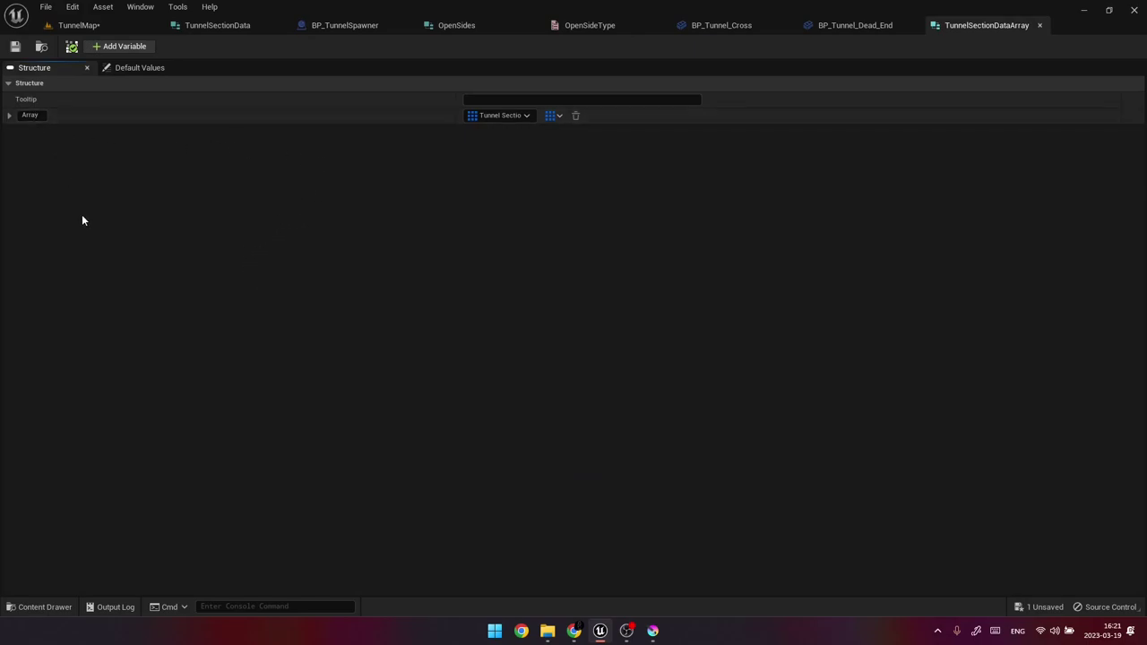
left_click(344, 25)
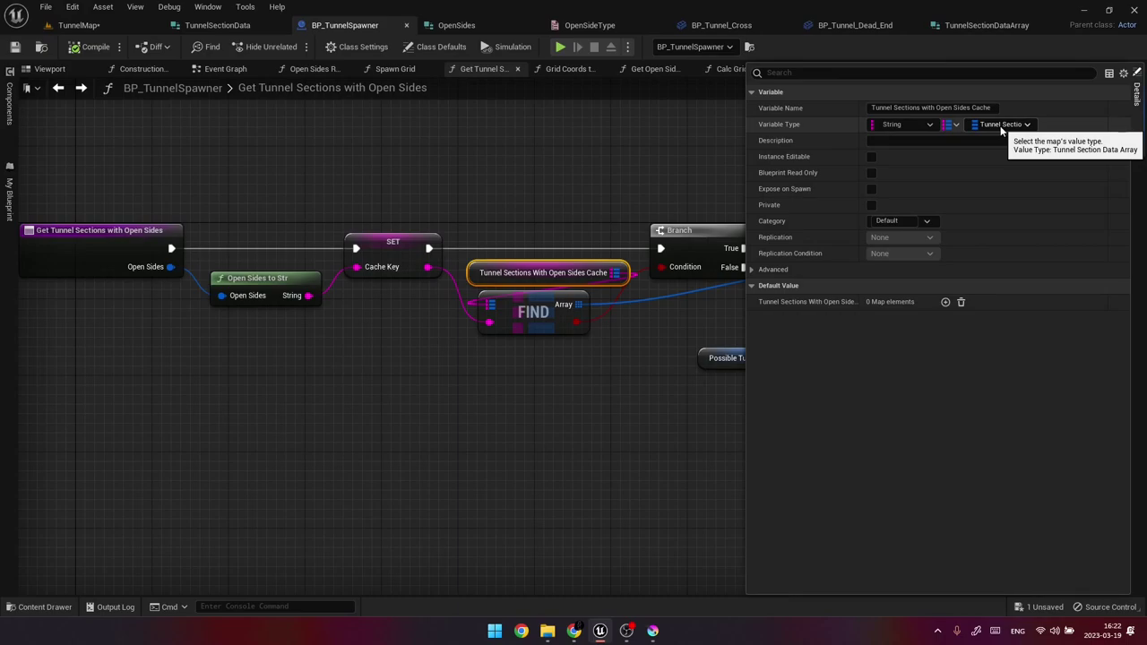
Break, recombine and re-split FIND's output, then wire its Array to the Return Node's Tunnel Sections.
left_click(560, 312)
right_click(562, 307)
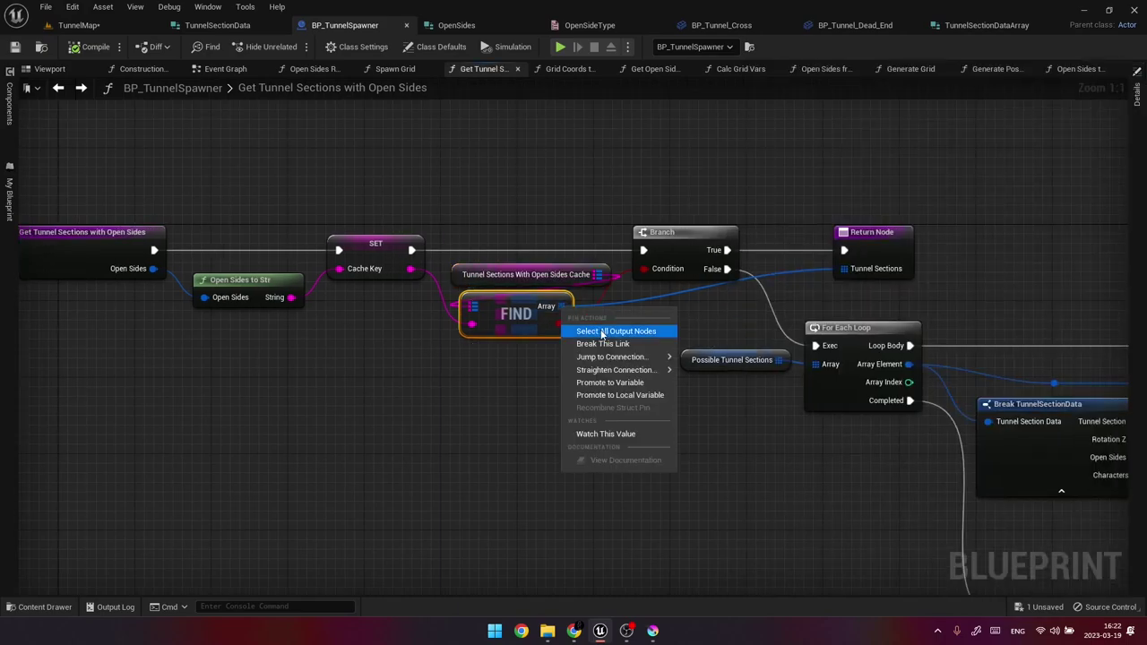
left_click(596, 344)
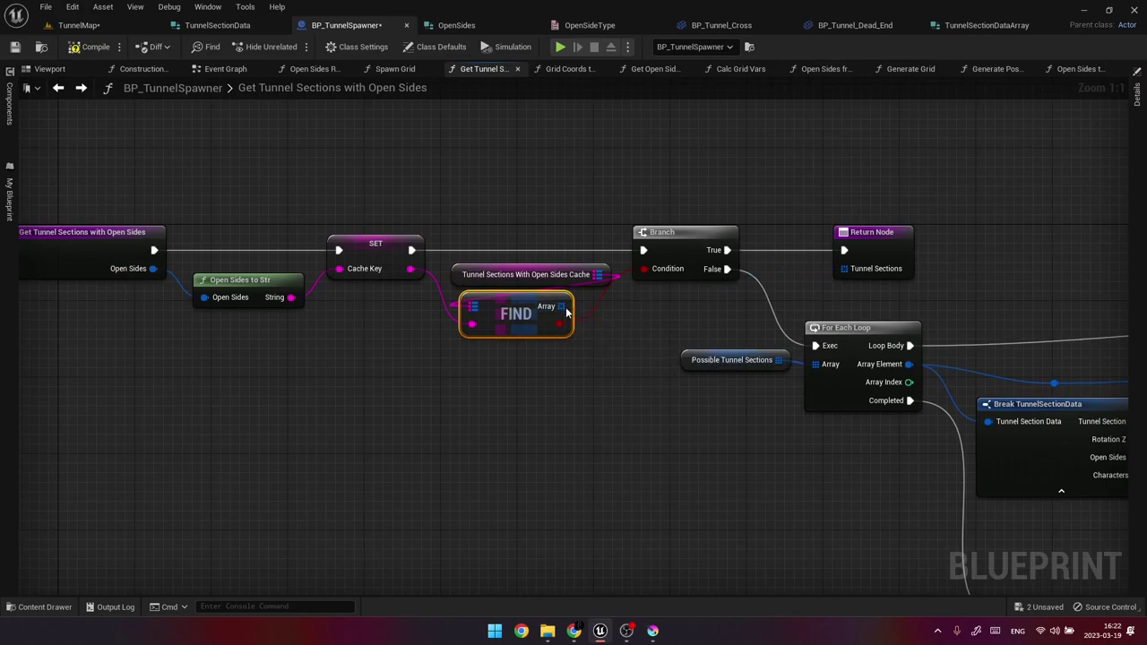
right_click(564, 310)
left_click(616, 368)
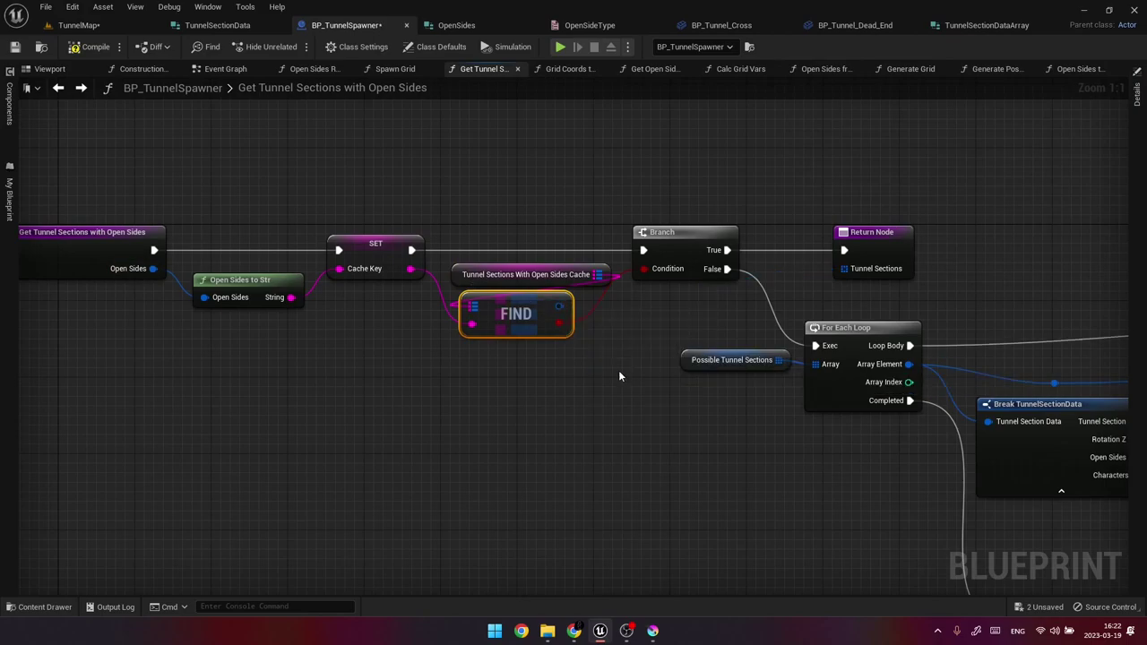
right_click(561, 307)
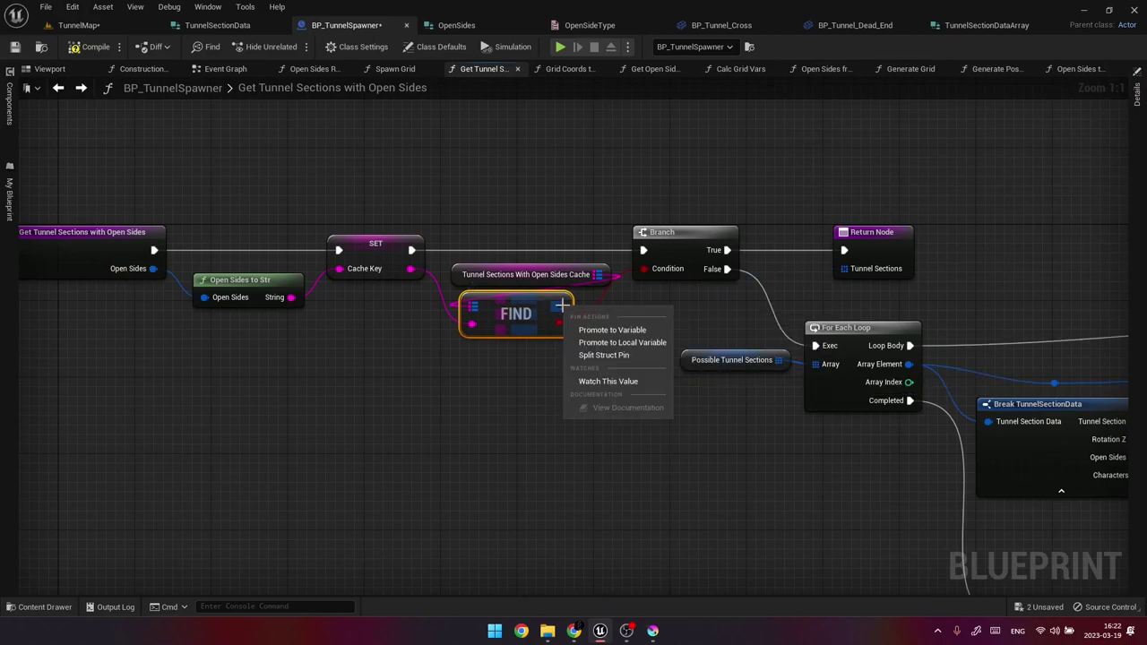
left_click(604, 354)
left_click_drag(563, 307, 843, 269)
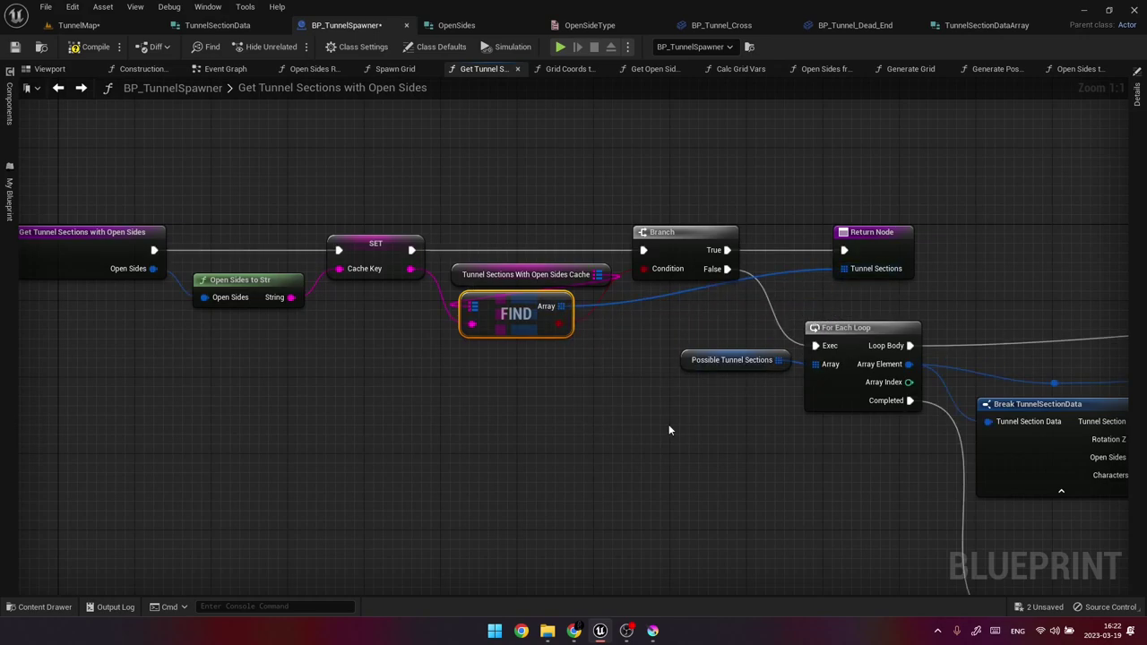
Pan across the loop's ADD, Open Sides Match and Branch nodes, nudging Possible Tunnel Sections down.
right_click_drag(668, 424, 554, 401)
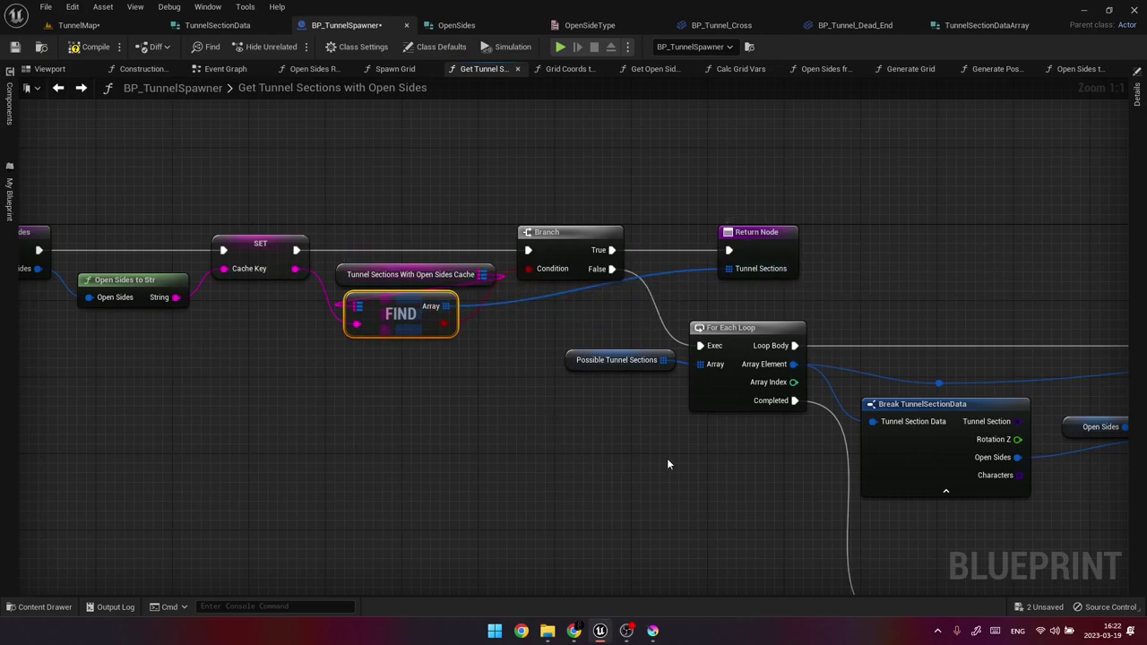
right_click_drag(667, 461, 582, 450)
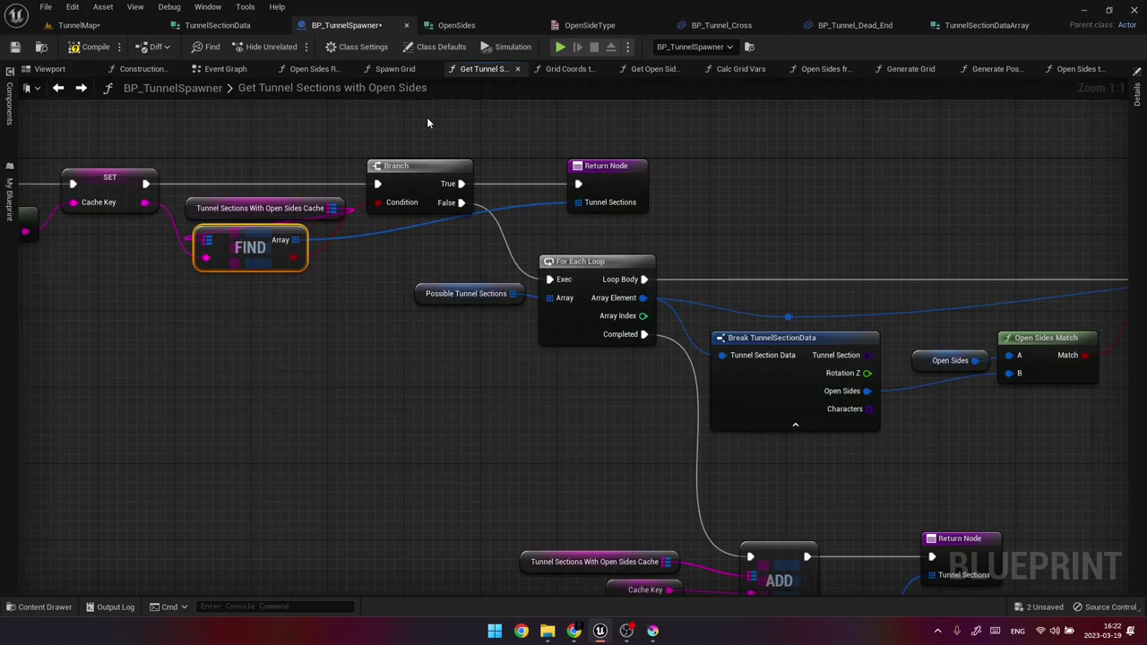
right_click_drag(631, 410, 383, 350)
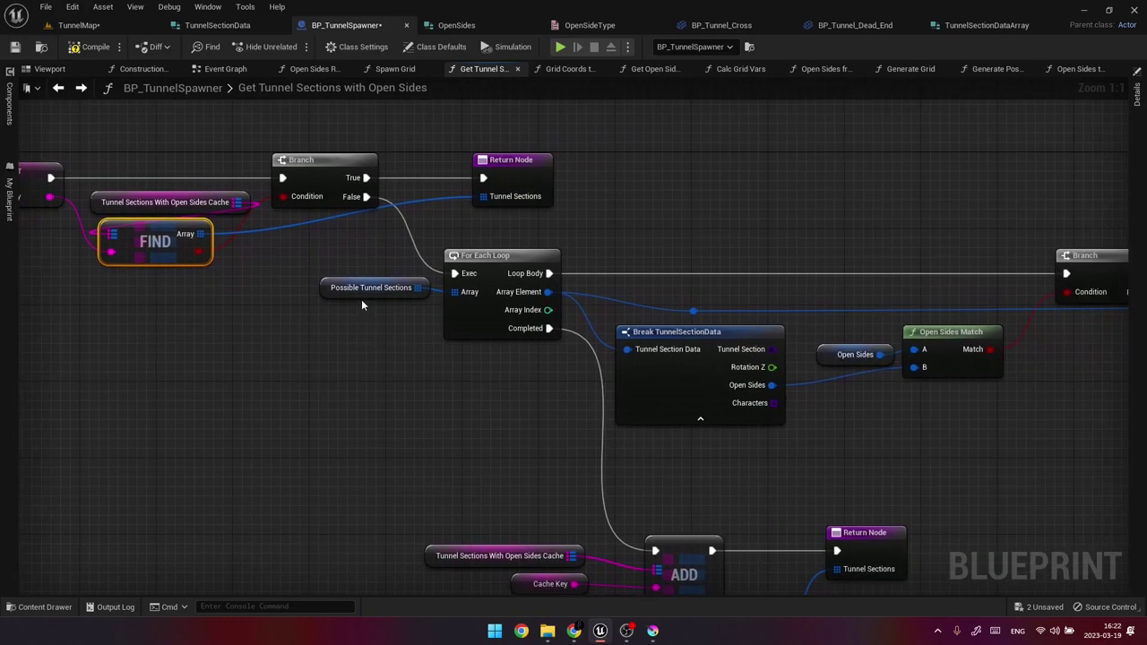
left_click_drag(363, 292, 363, 301)
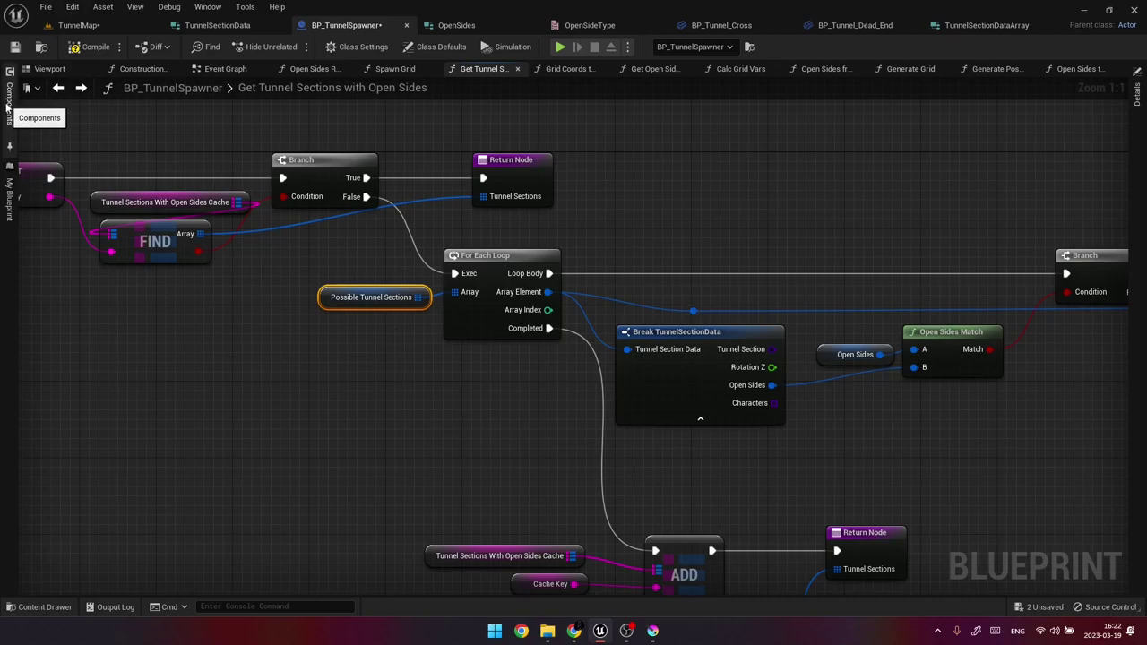
left_click(9, 197)
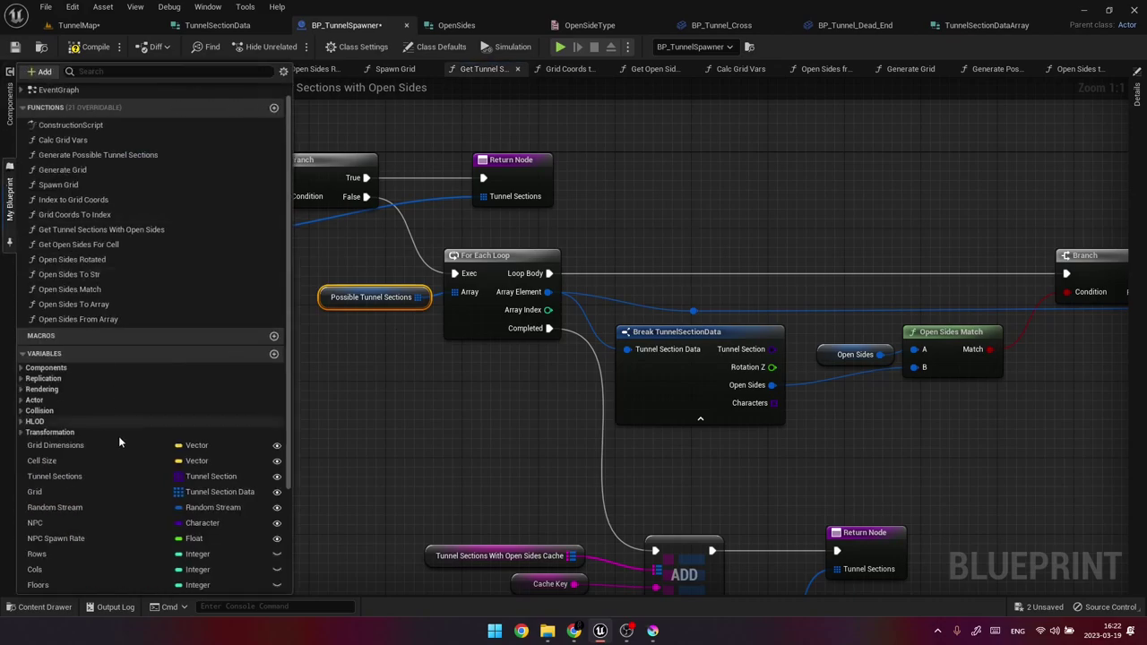
left_click(93, 476)
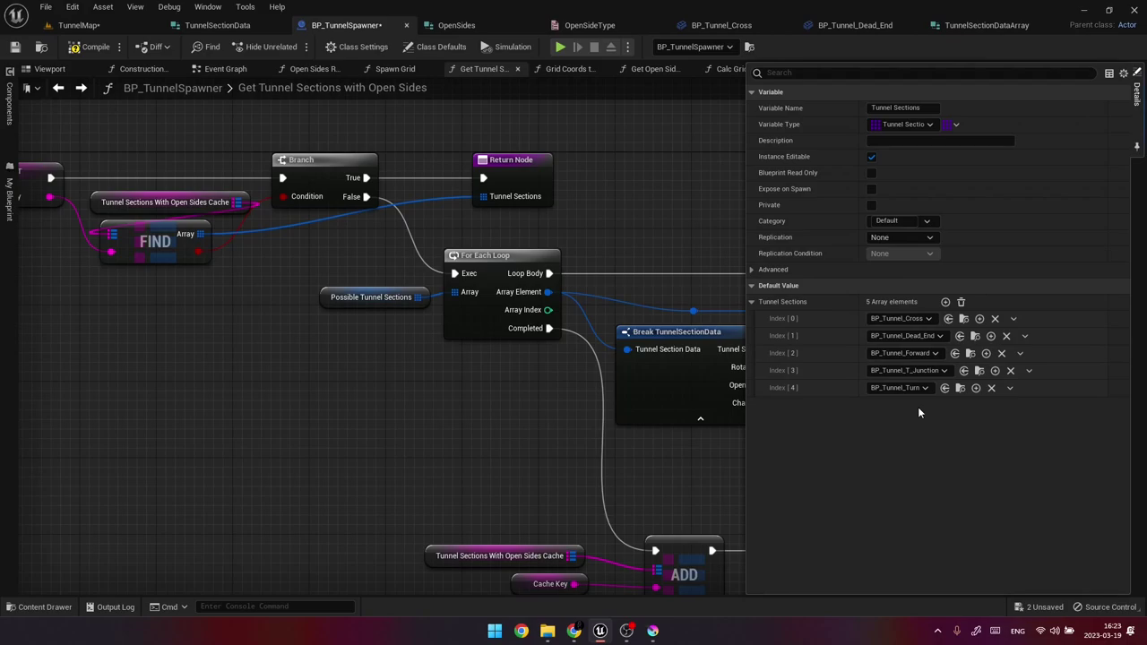
left_click(375, 302)
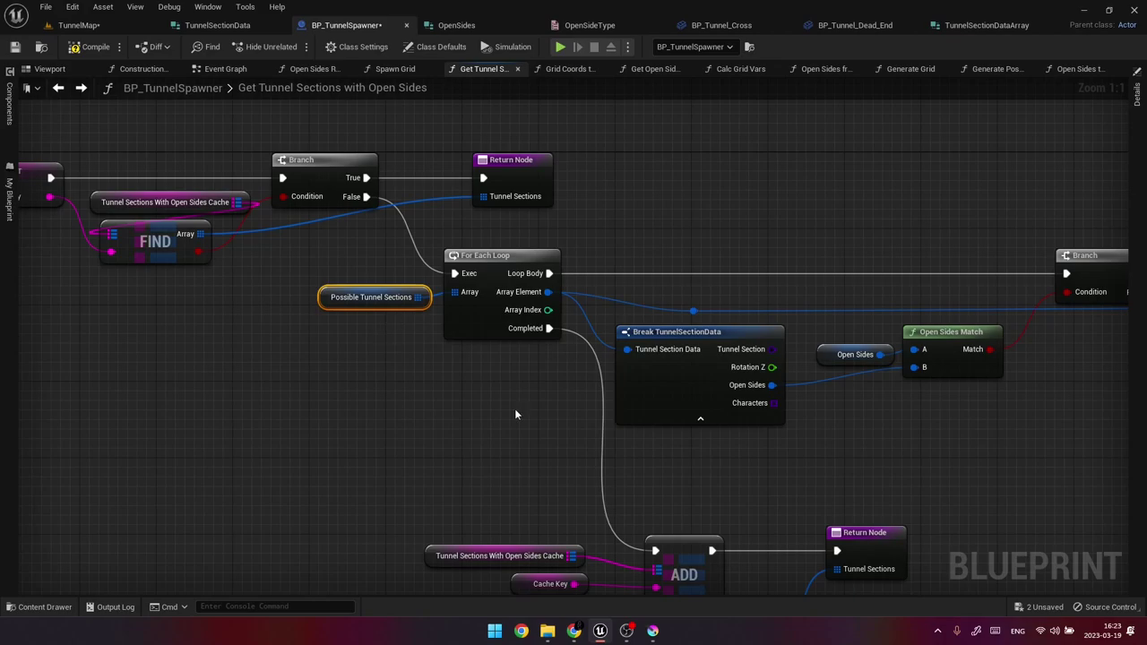
Place the Open Sides getter beside Open Sides Match and move Tunnel Sections Temp near the ADD node.
right_click_drag(489, 384, 342, 343)
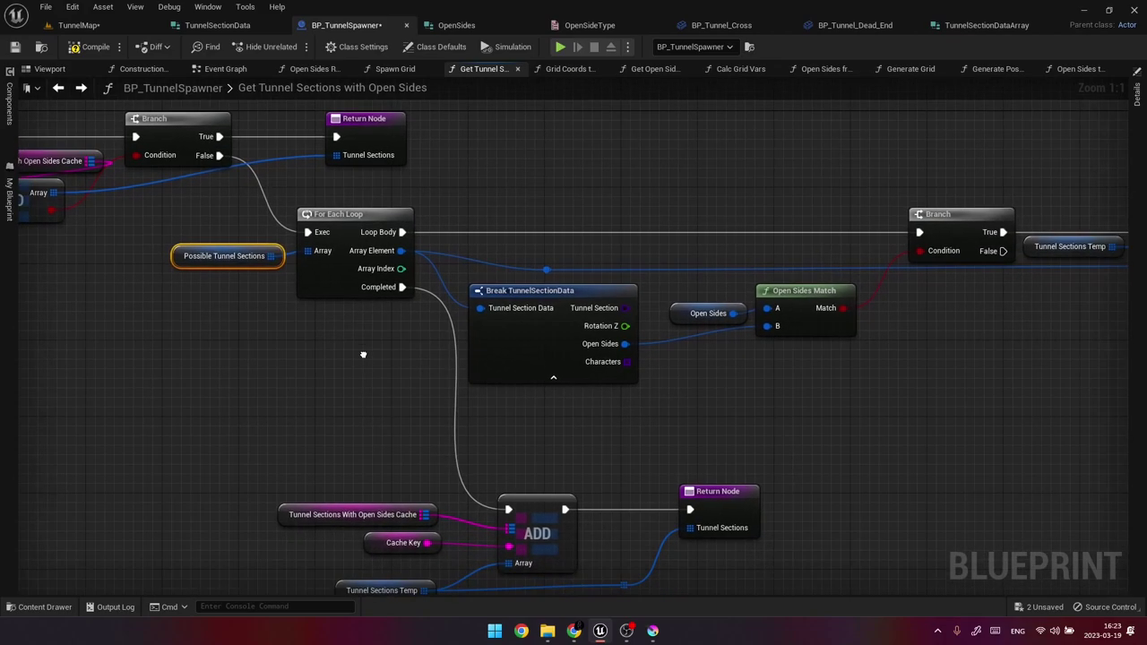
right_click_drag(547, 253, 425, 246)
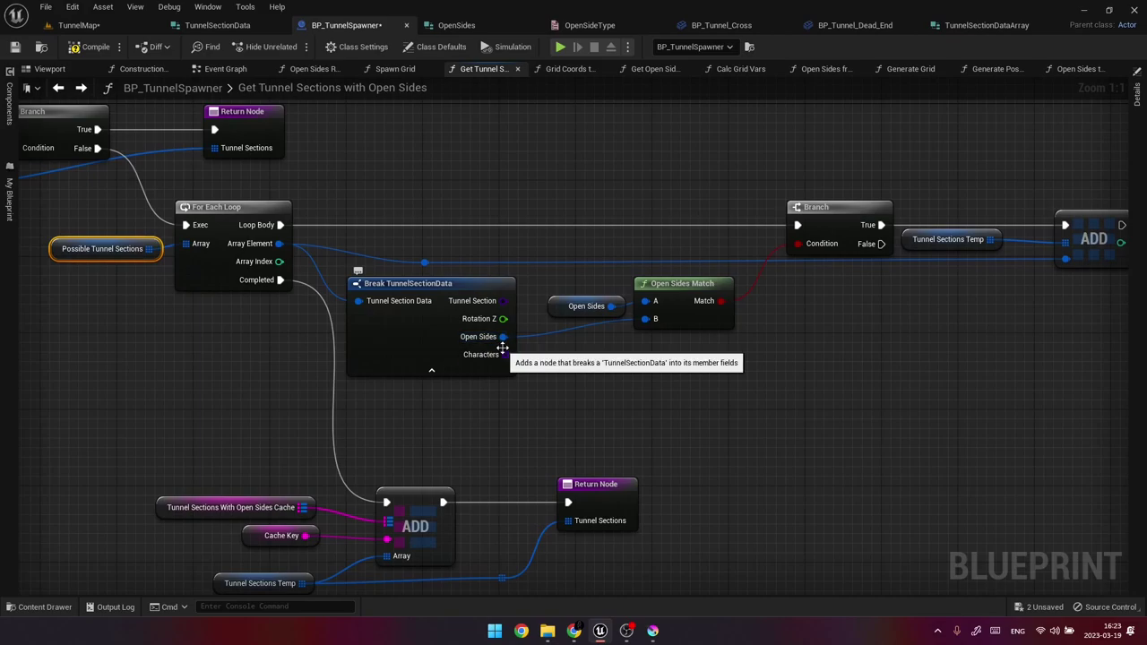
right_click_drag(619, 355, 596, 366)
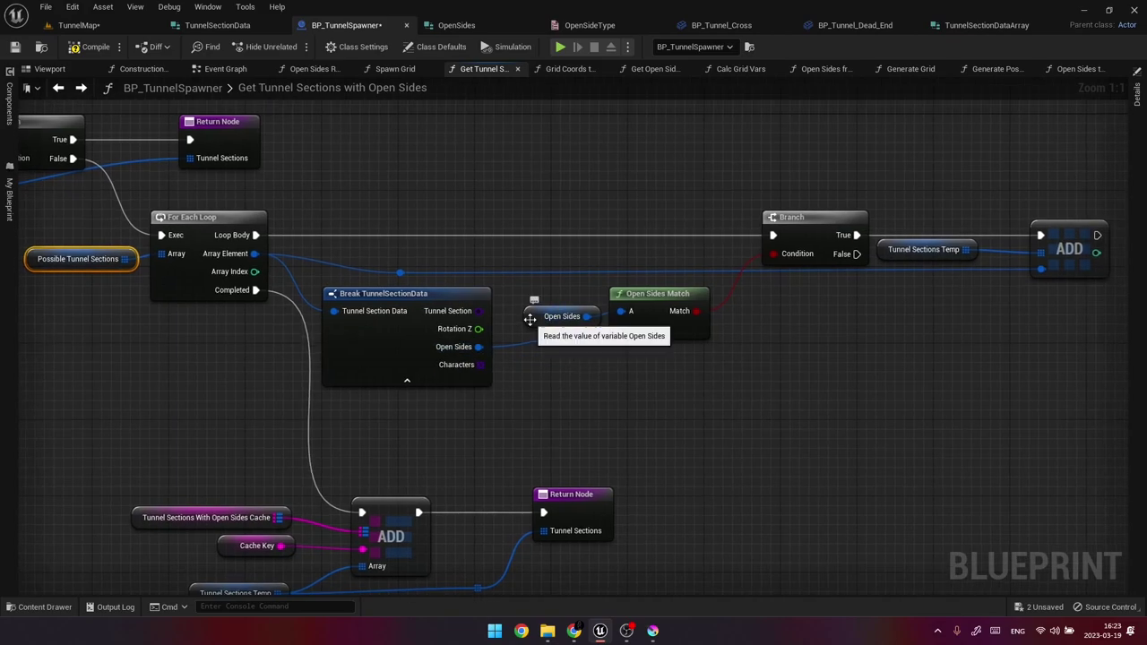
left_click_drag(534, 325, 524, 316)
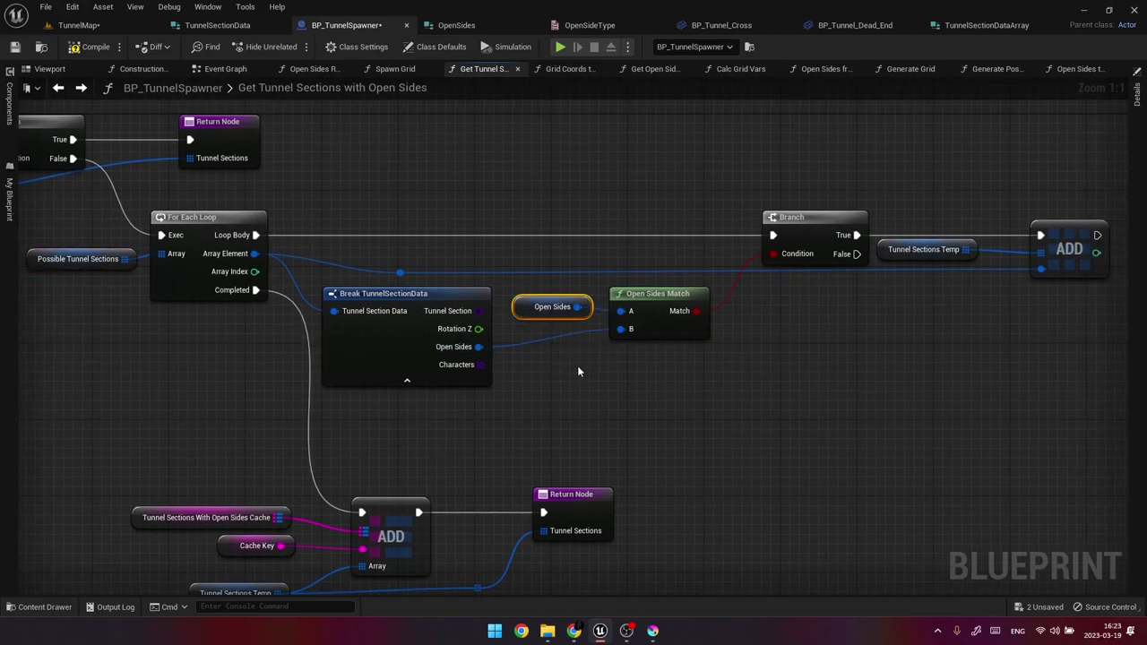
right_click_drag(578, 367, 525, 361)
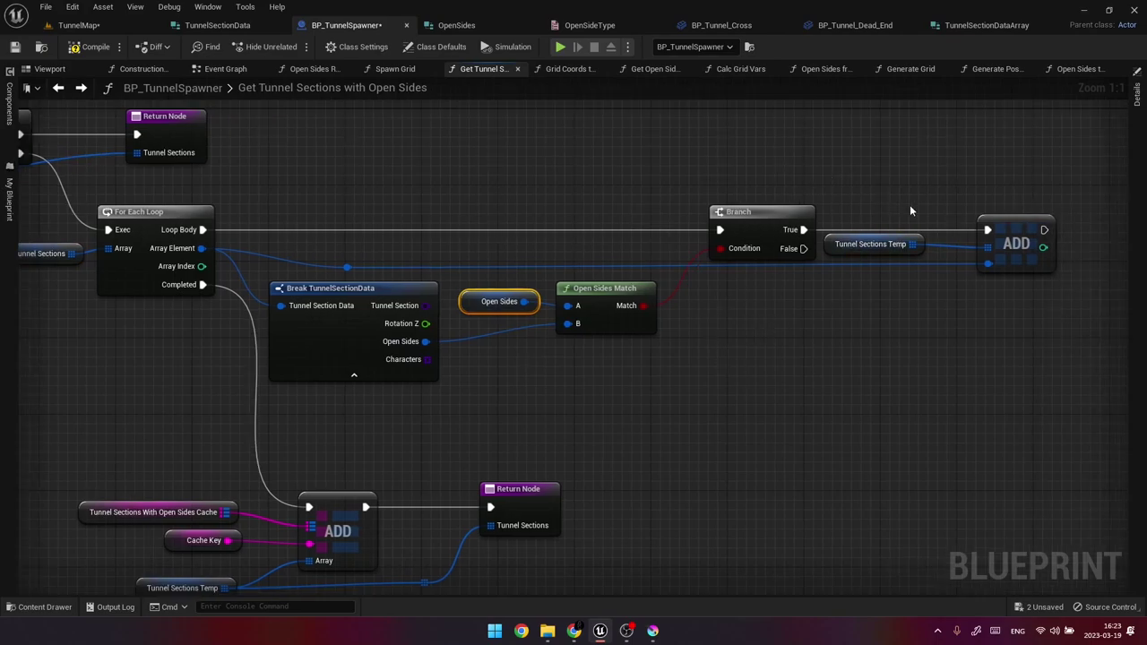
left_click_drag(884, 249, 925, 254)
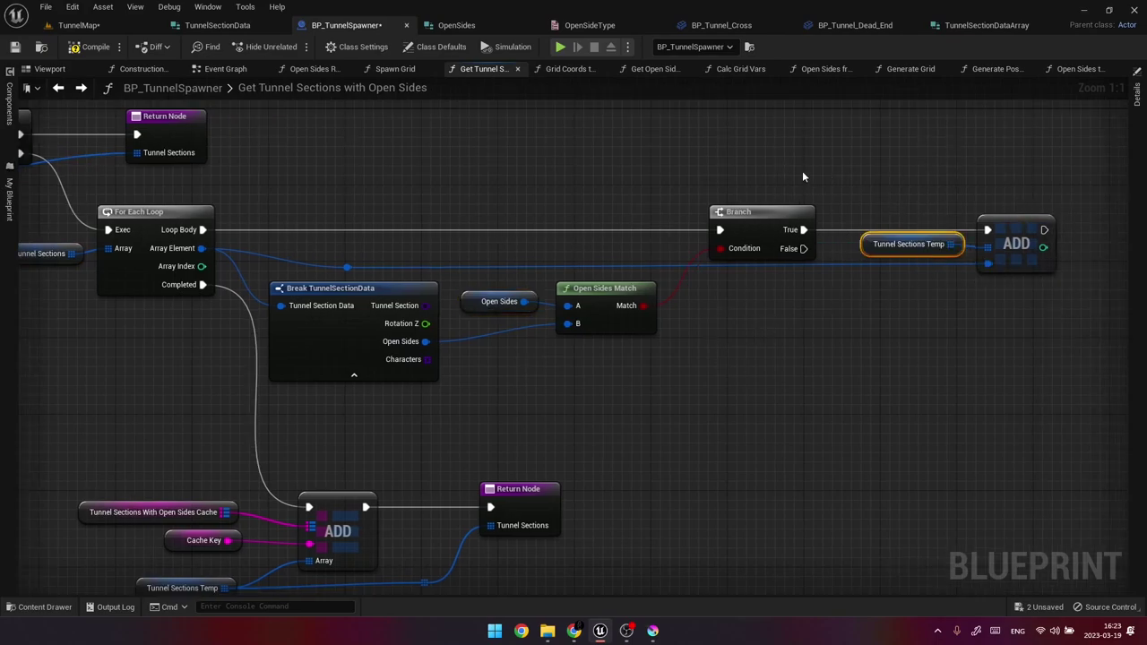
left_click_drag(828, 222, 1119, 345)
right_click_drag(868, 384, 1001, 308)
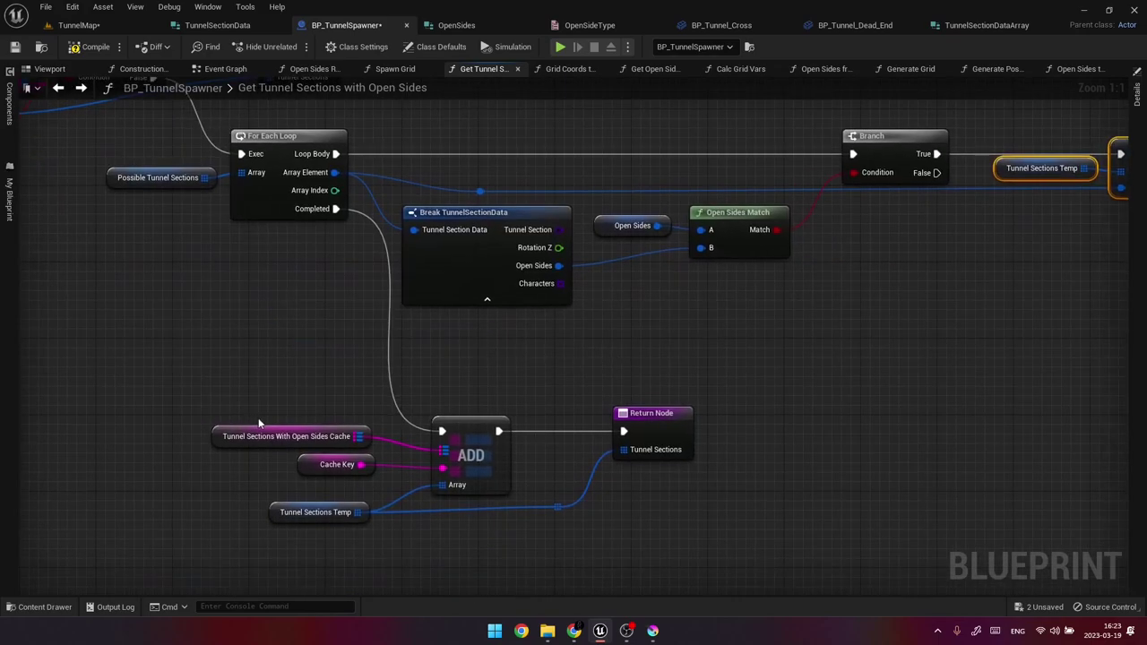
left_click_drag(177, 400, 531, 542)
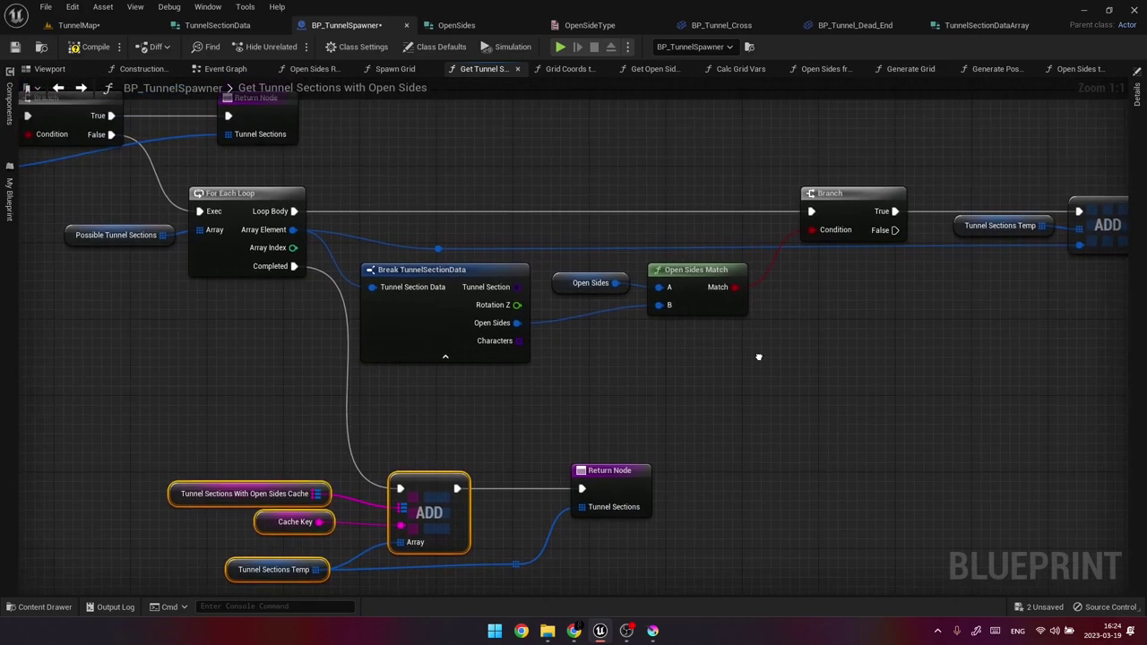
left_click(698, 286)
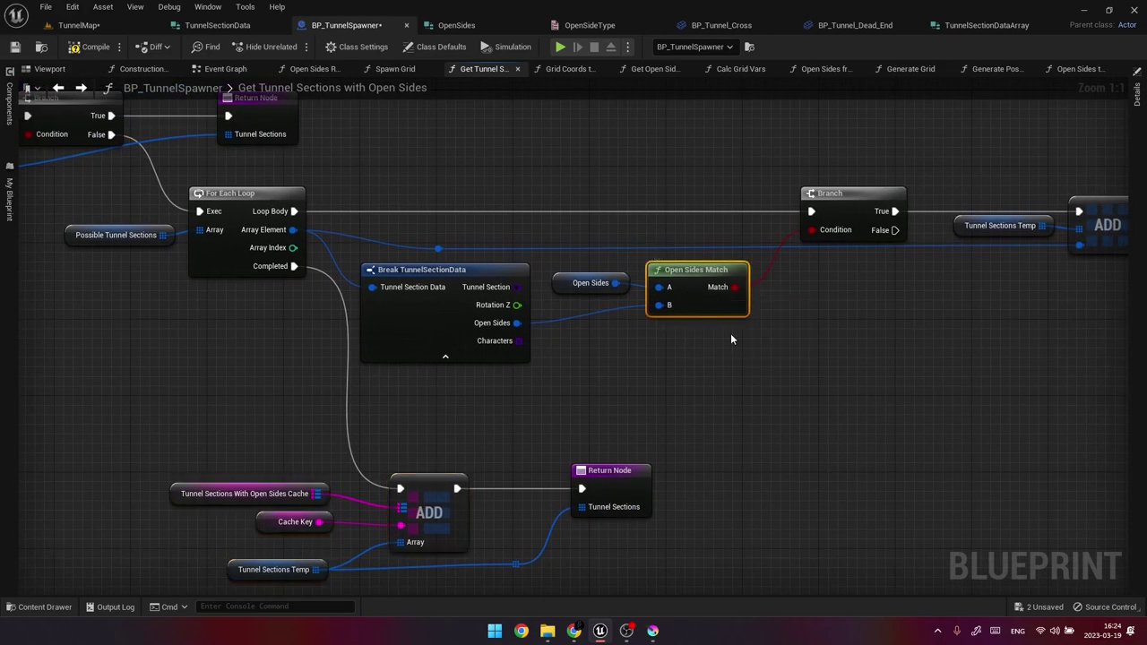
Open Open Sides Match, peek into Open Sides to Array, then pan to the AND and SET Match Temp nodes.
double_click(691, 298)
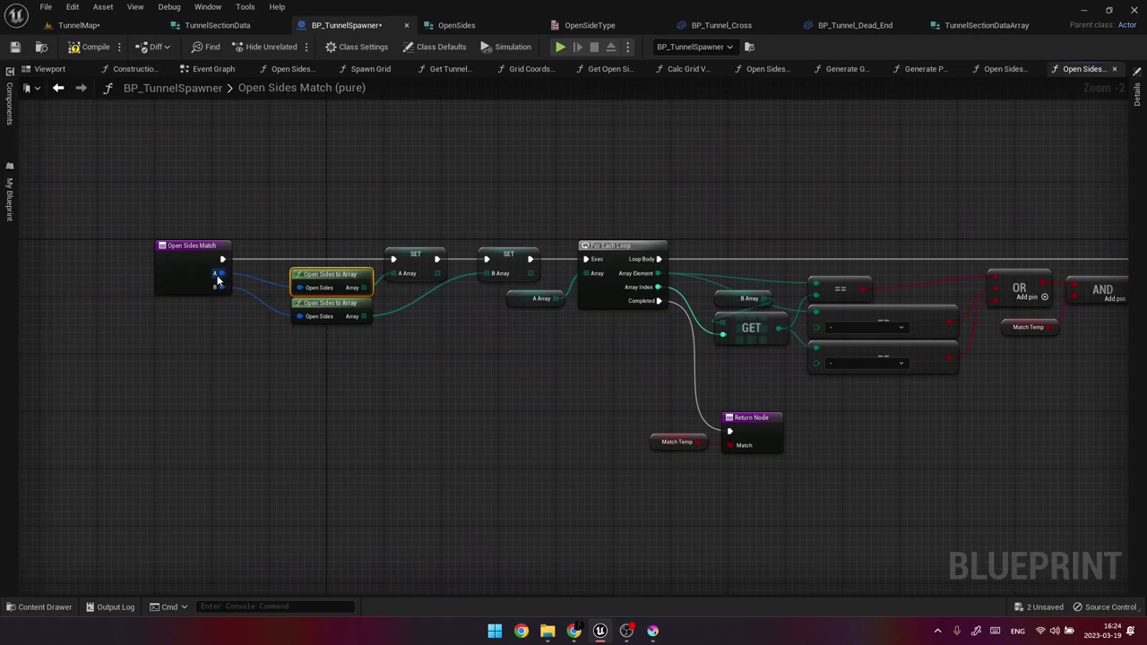
scroll(215, 262, "up", 1)
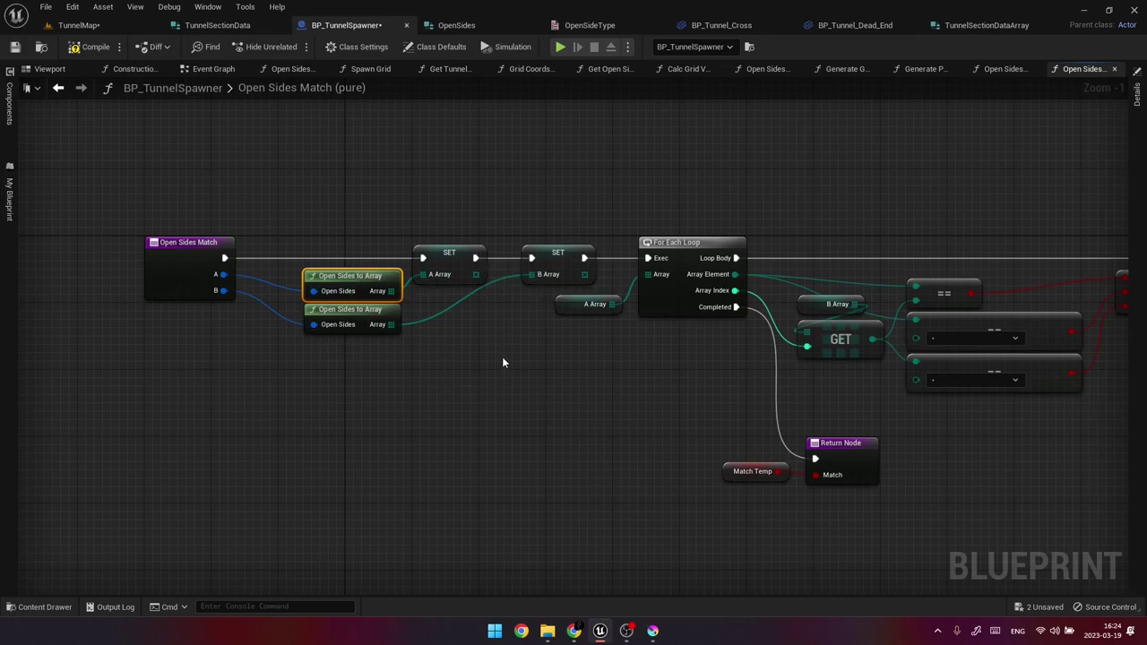
double_click(349, 276)
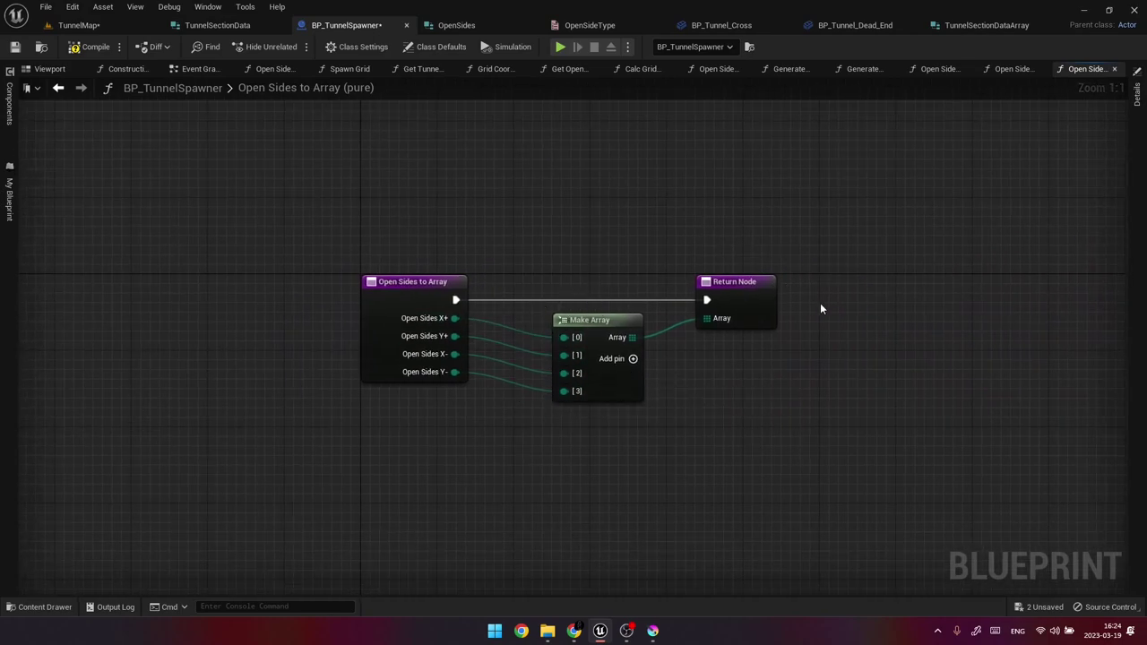
key("alt+Left")
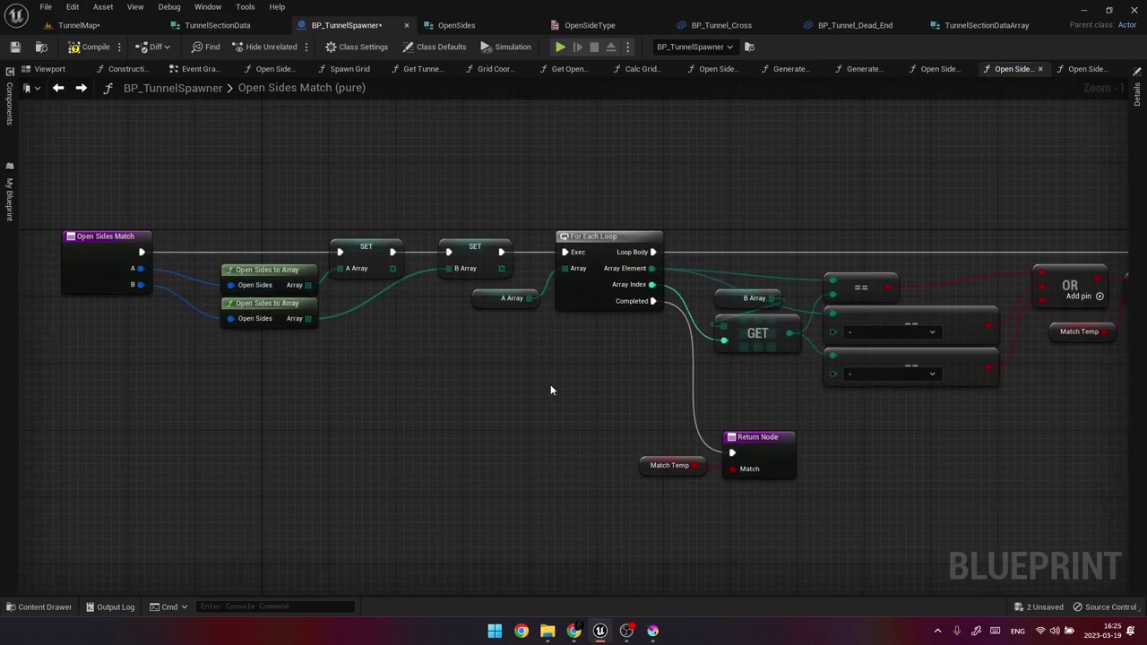
right_click_drag(550, 389, 455, 391)
right_click_drag(532, 382, 416, 380)
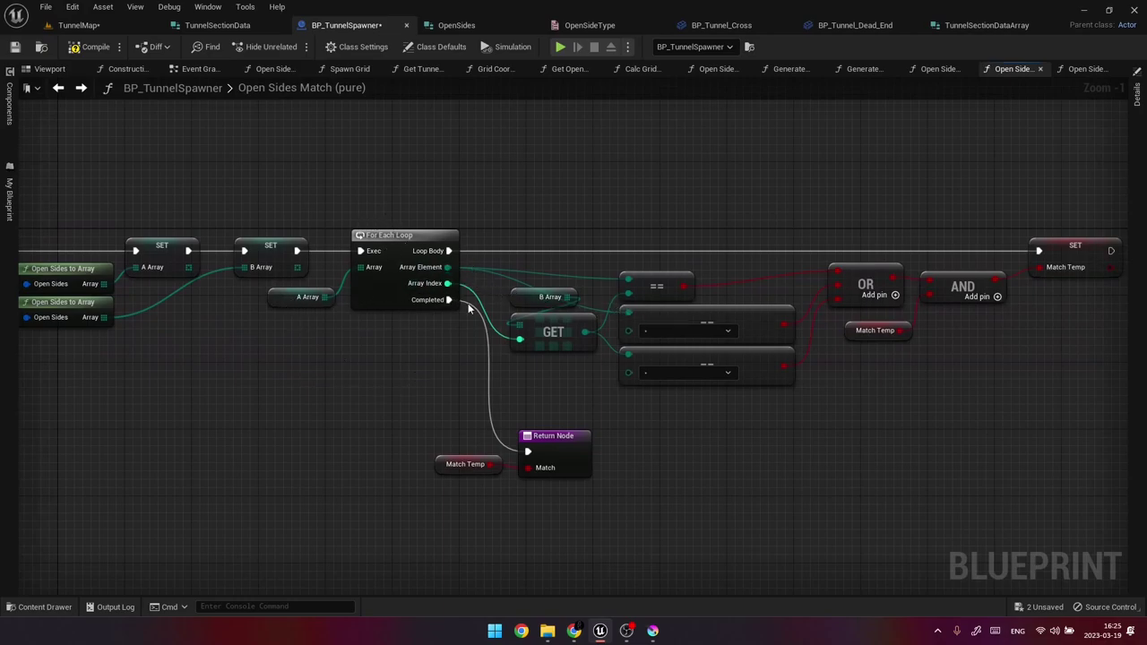
right_click_drag(568, 334, 509, 375)
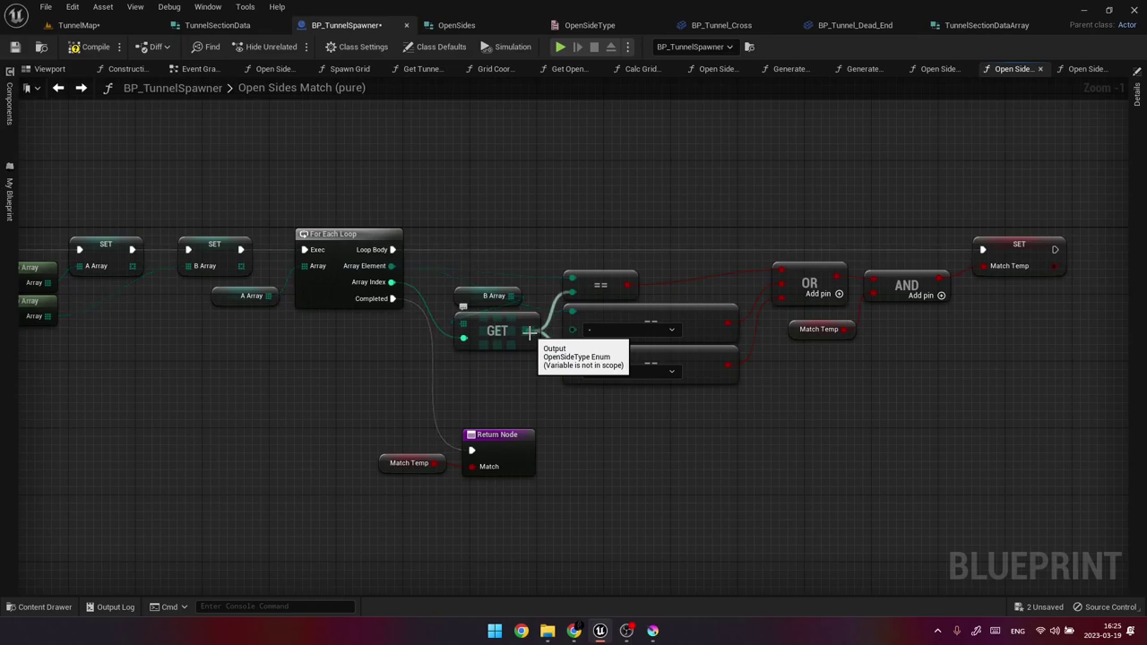
right_click_drag(653, 420, 593, 407)
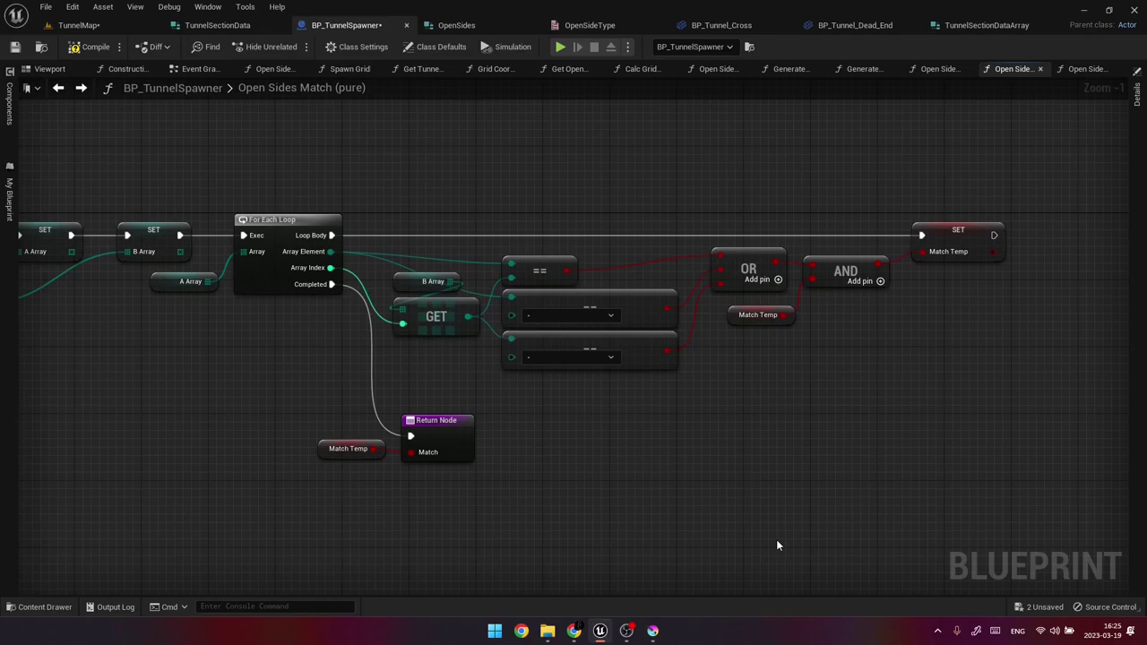
In the Krita sketch, erase the stray curve near the arc and pick the Pencil-2 brush.
key("alt+Tab")
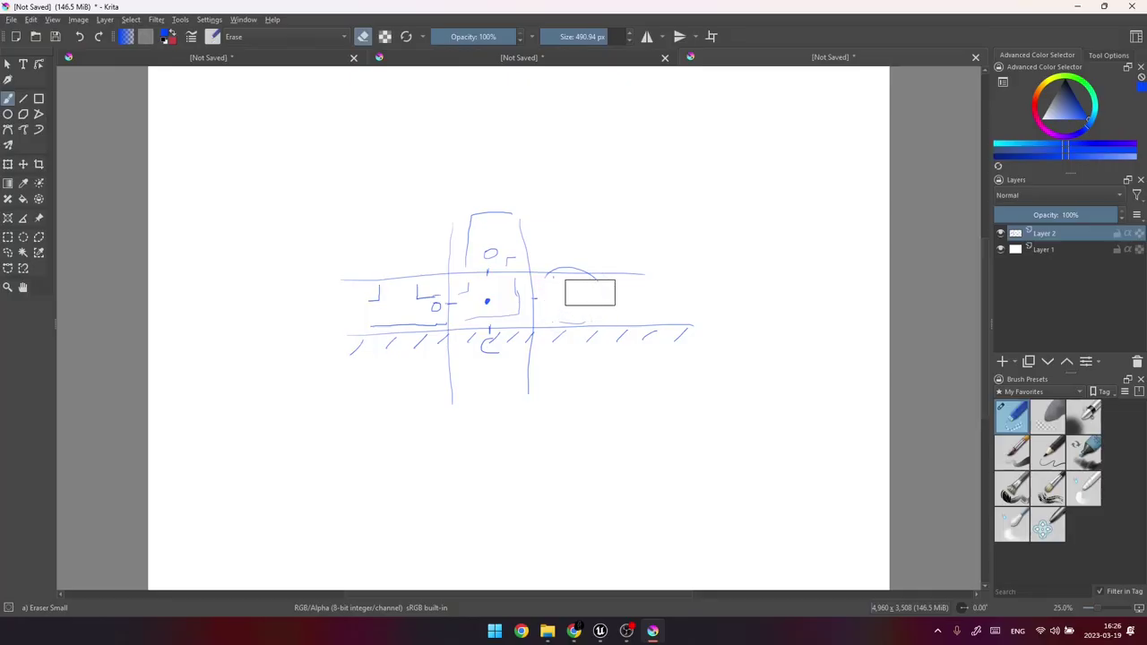
mouse_move(590, 292)
left_mouse_down()
mouse_move(568, 284)
mouse_move(561, 302)
mouse_move(583, 304)
left_mouse_up()
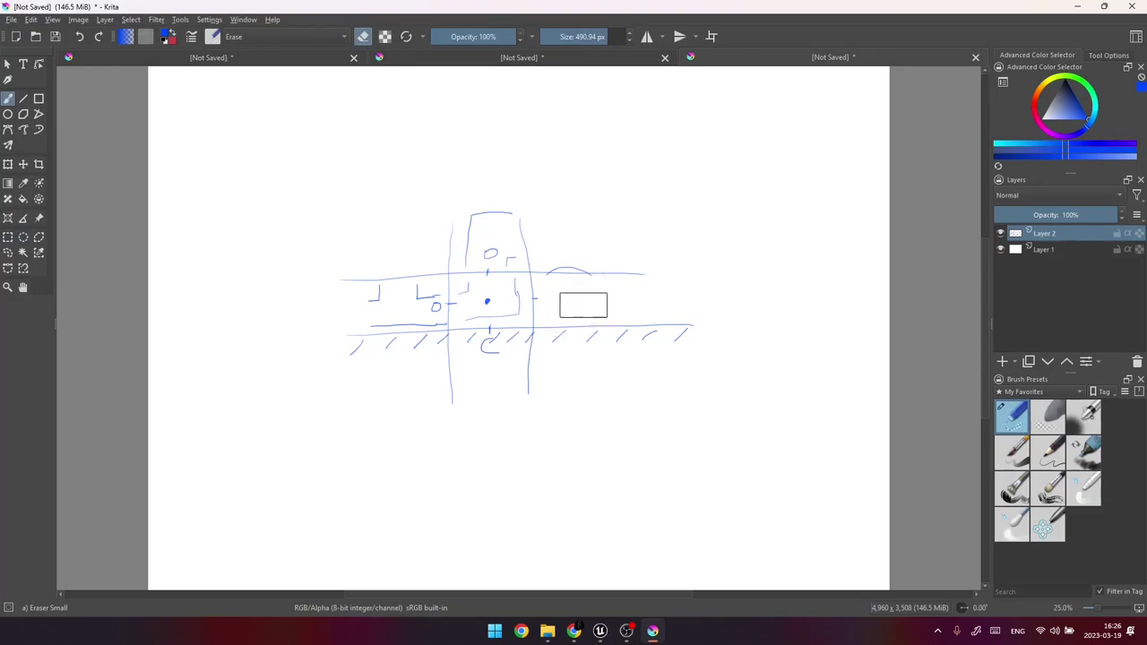
right_click(586, 310)
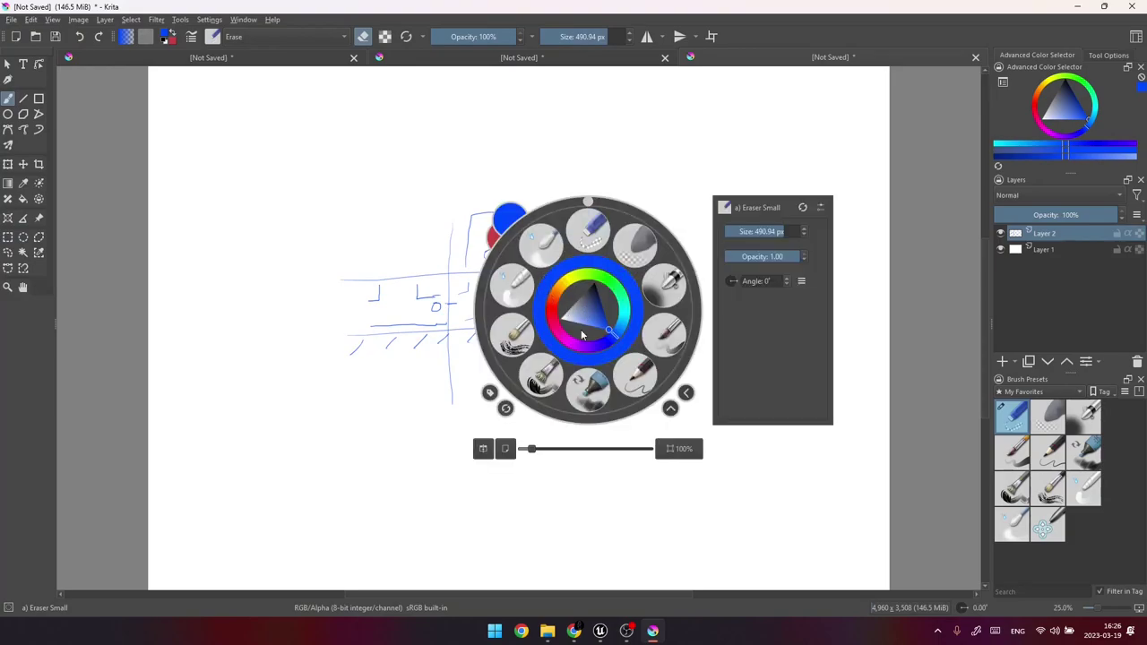
left_click(636, 373)
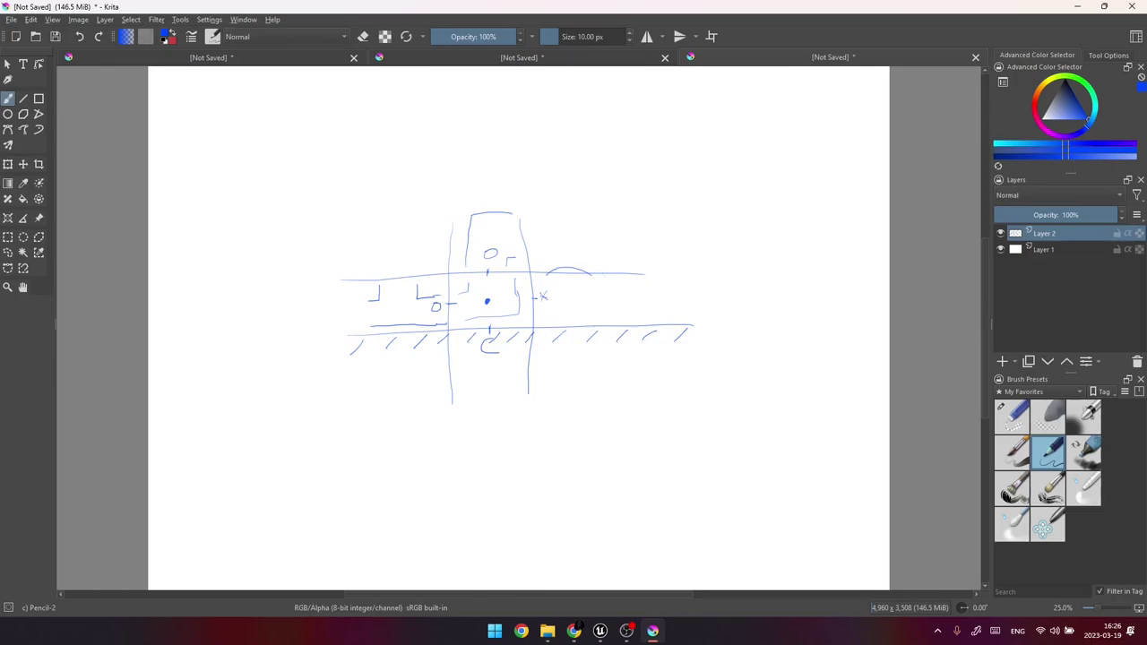
key("alt+Tab")
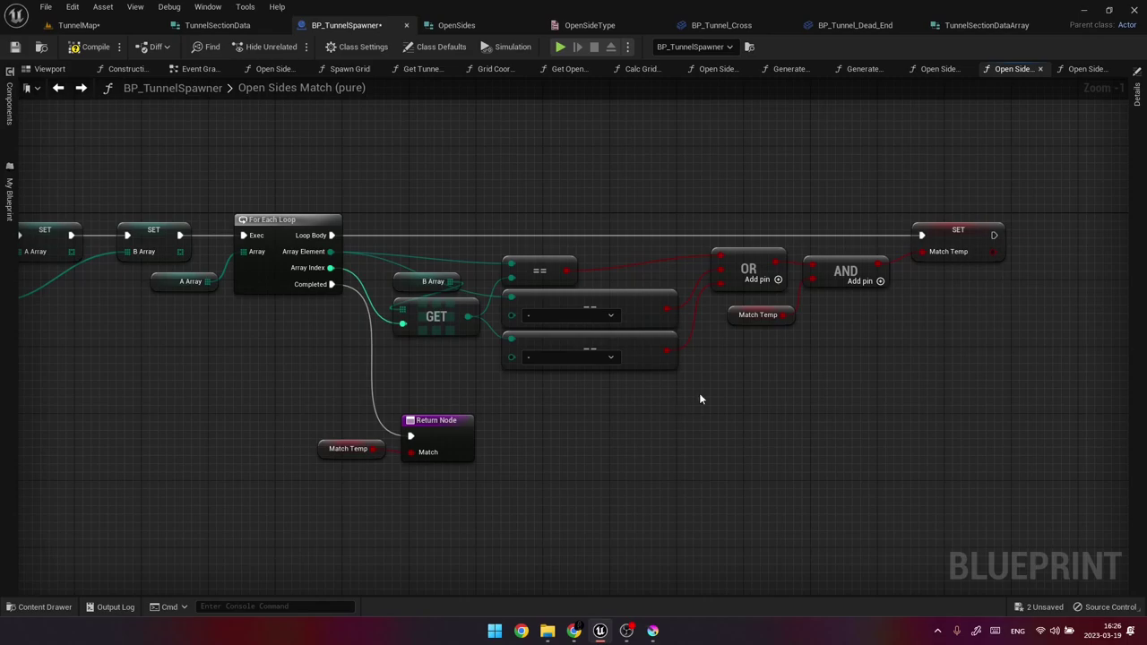
Select SET Match Temp and check the Match Temp variable's default in Details.
right_click_drag(787, 389, 686, 410)
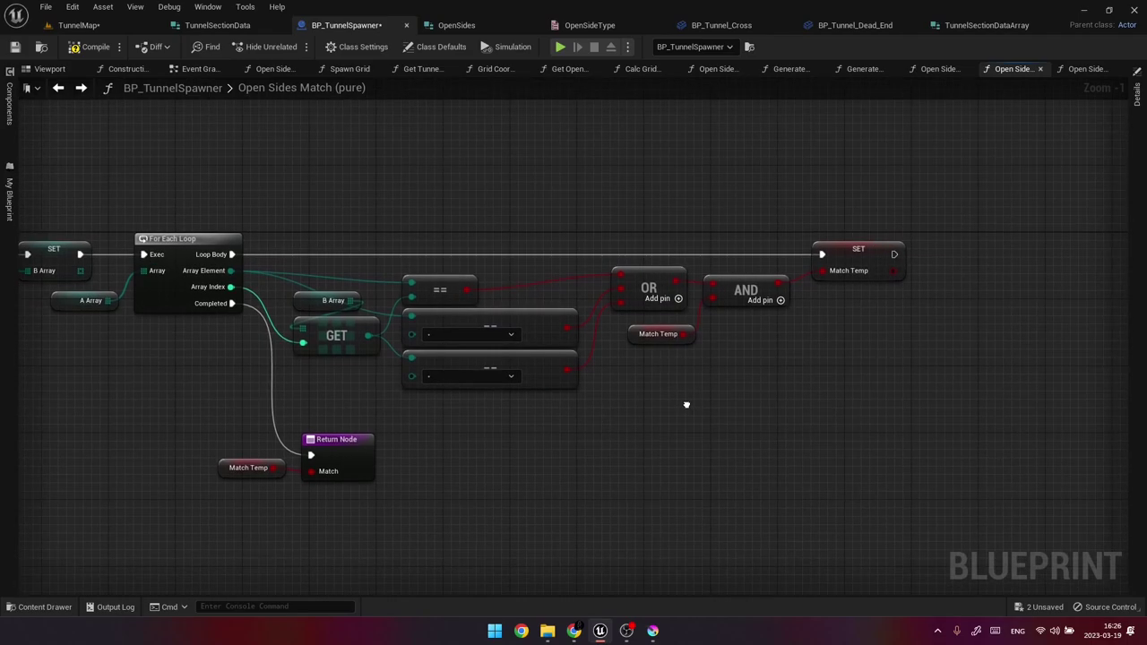
left_click(643, 285)
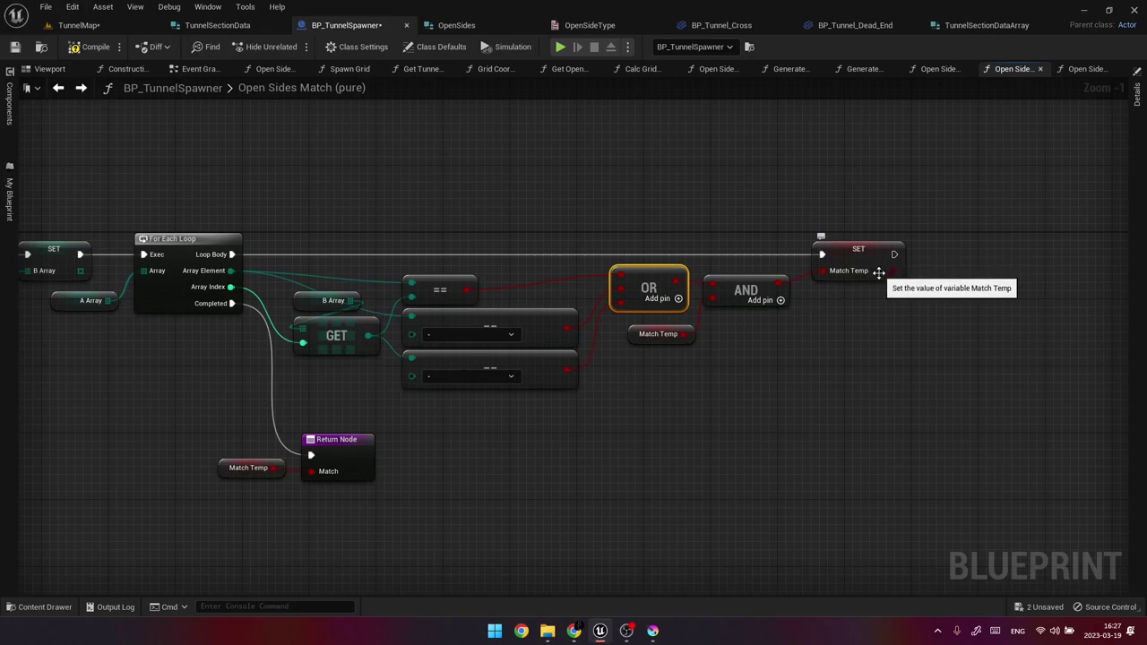
left_click(904, 242)
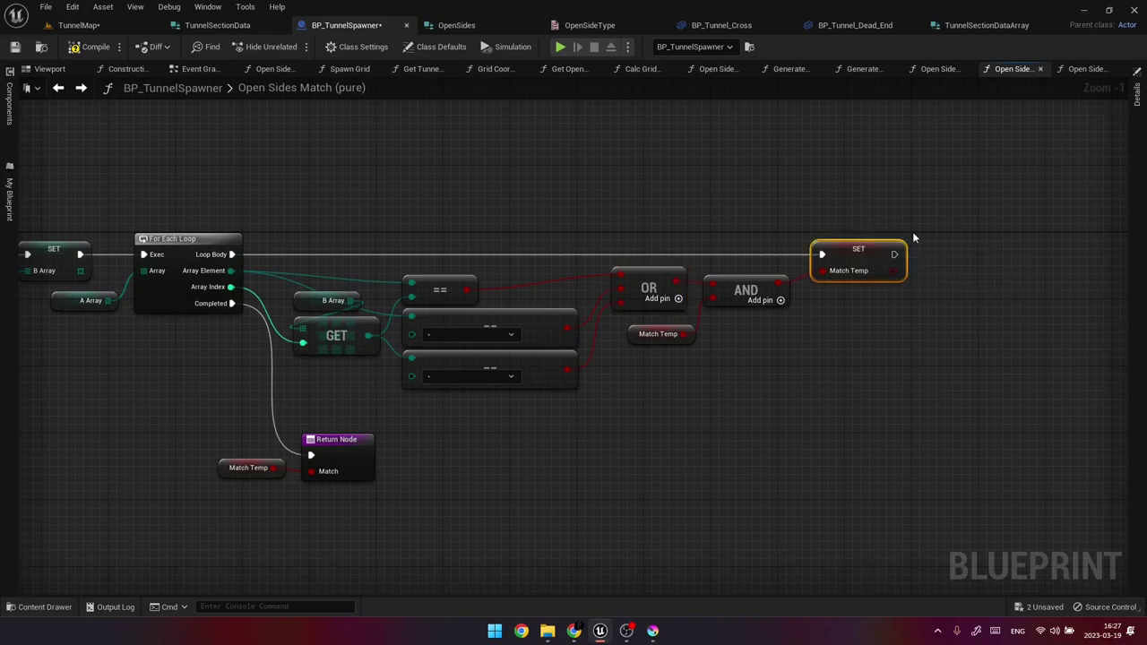
left_click(1136, 90)
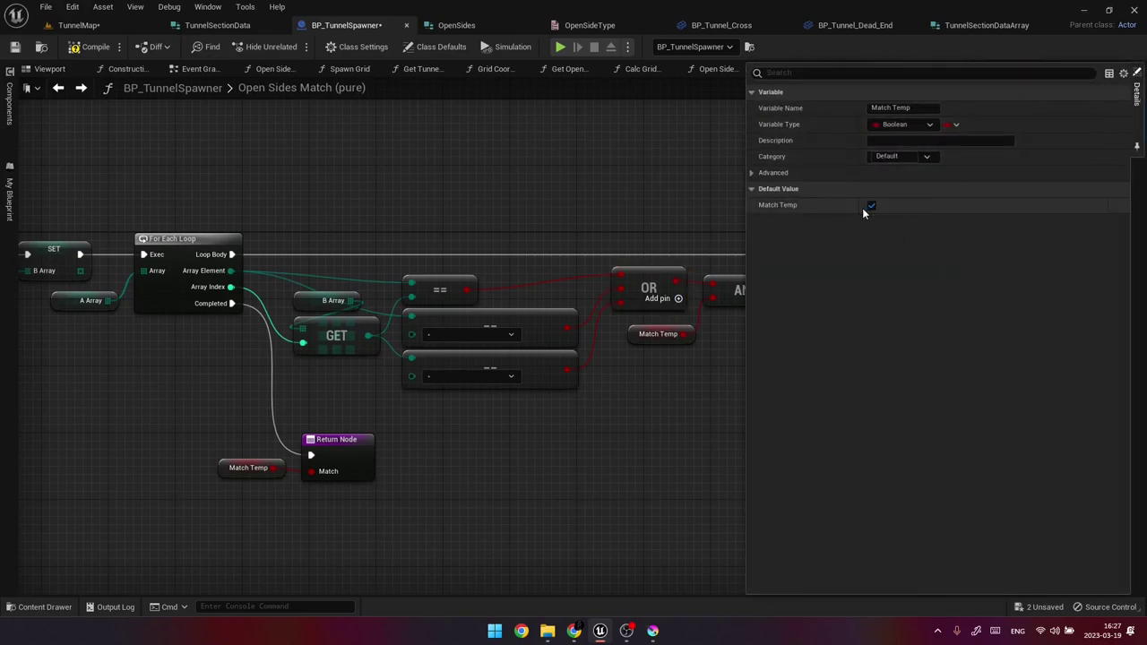
left_click(762, 302)
Nudge the AND node slightly right and return to Get Tunnel Sections with Open Sides.
left_click_drag(762, 302, 770, 301)
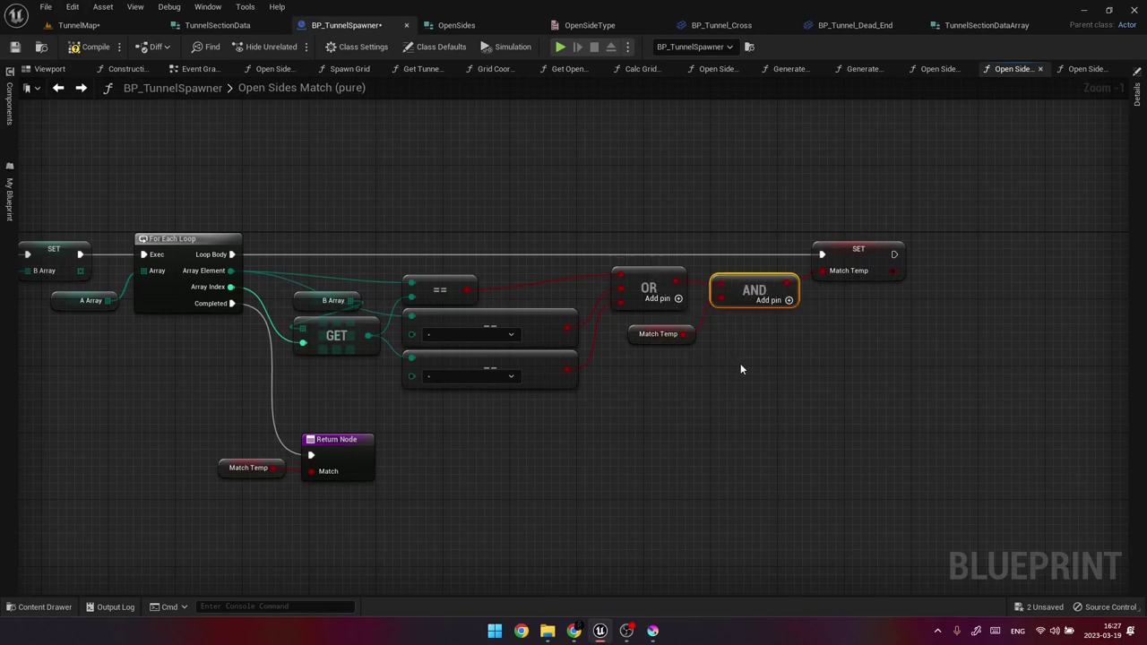
left_click(735, 395)
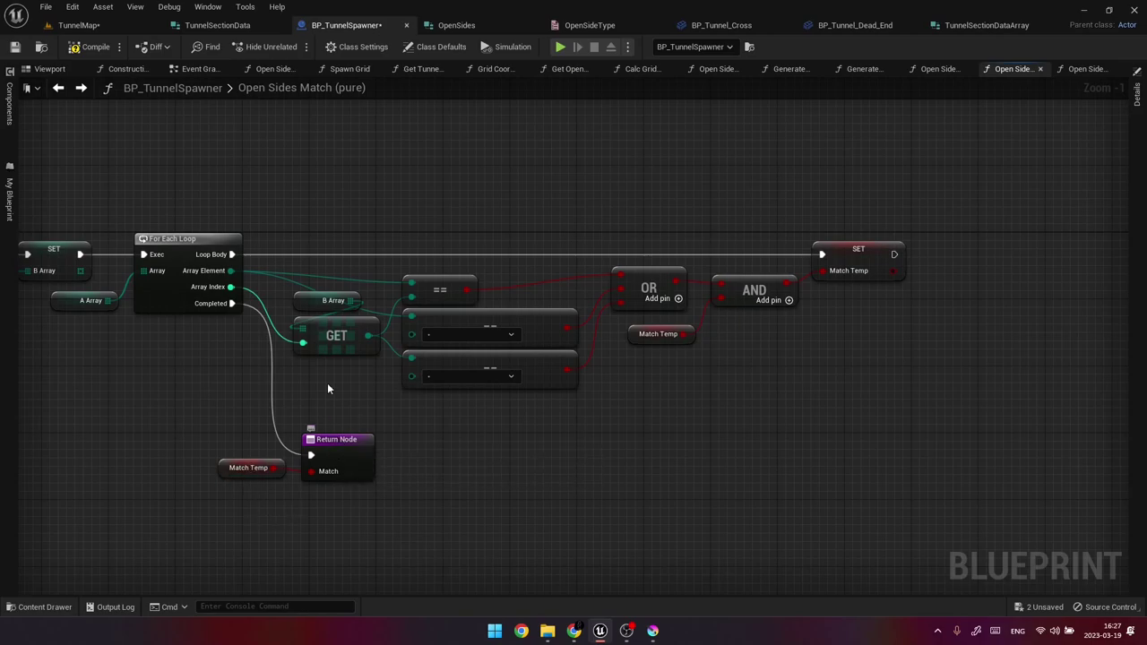
left_click(118, 87)
Back in Generate Grid, show the Random Stream variable's Details, with Initial Seed 0.
scroll(727, 343, "up", 2)
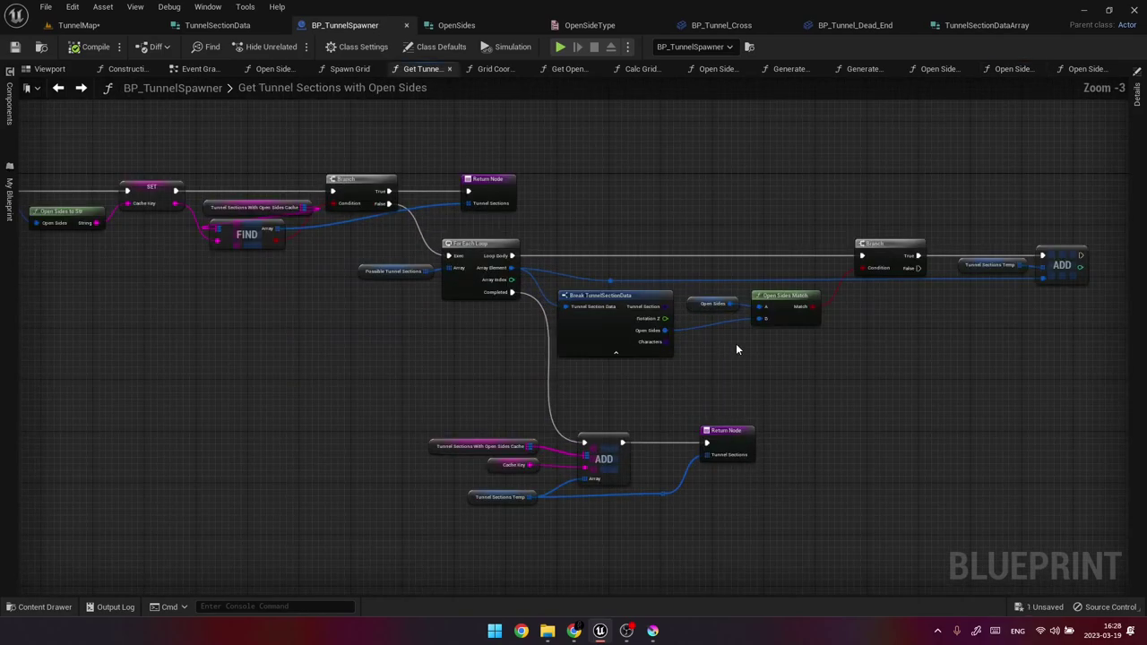
scroll(753, 351, "down", 1)
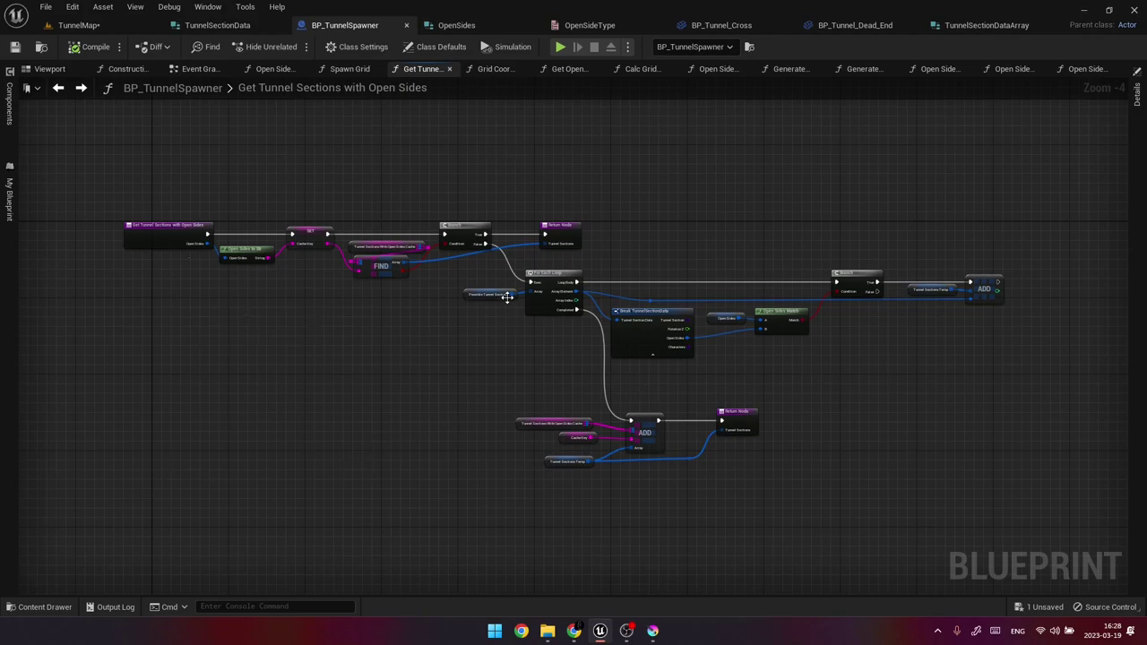
left_click(58, 90)
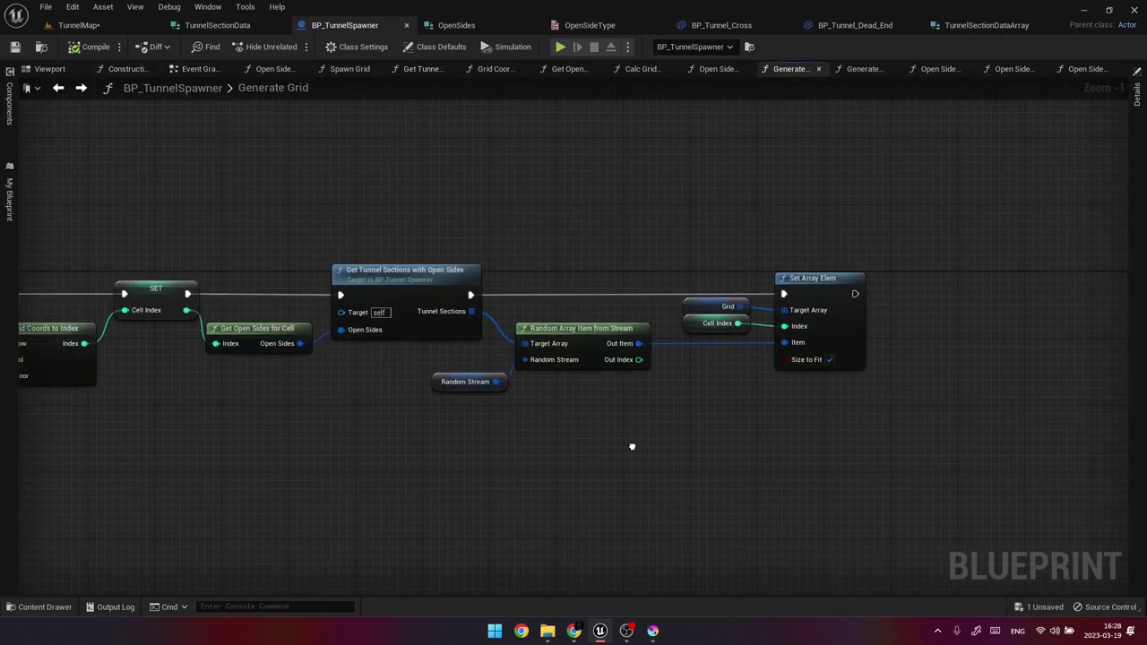
scroll(585, 386, "up", 1)
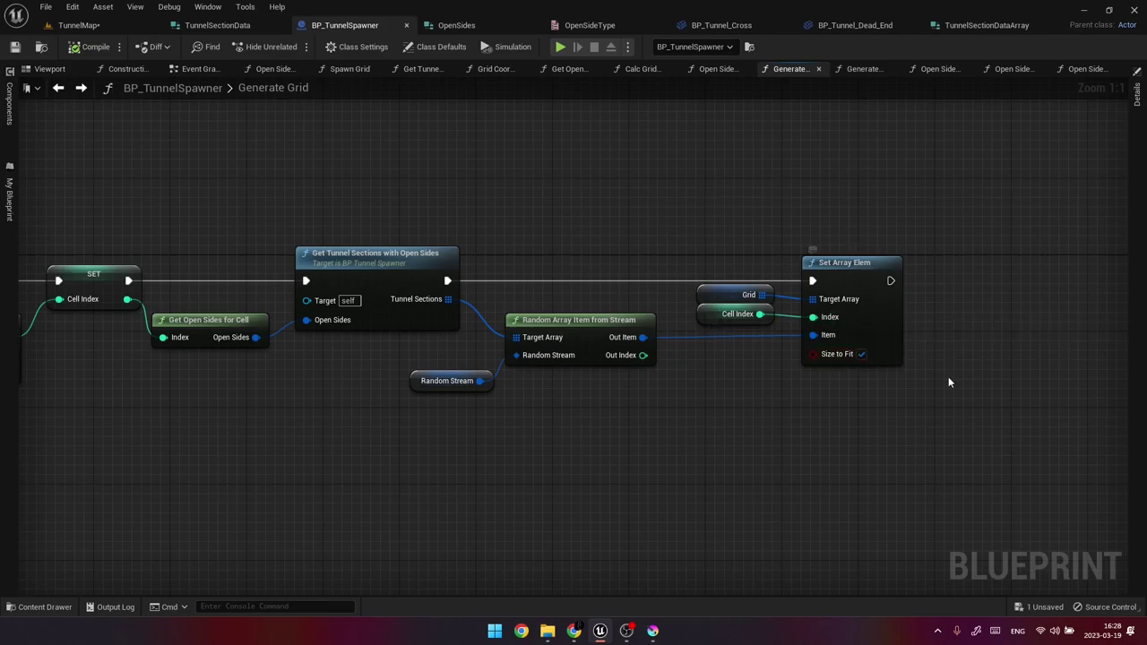
left_click(418, 384)
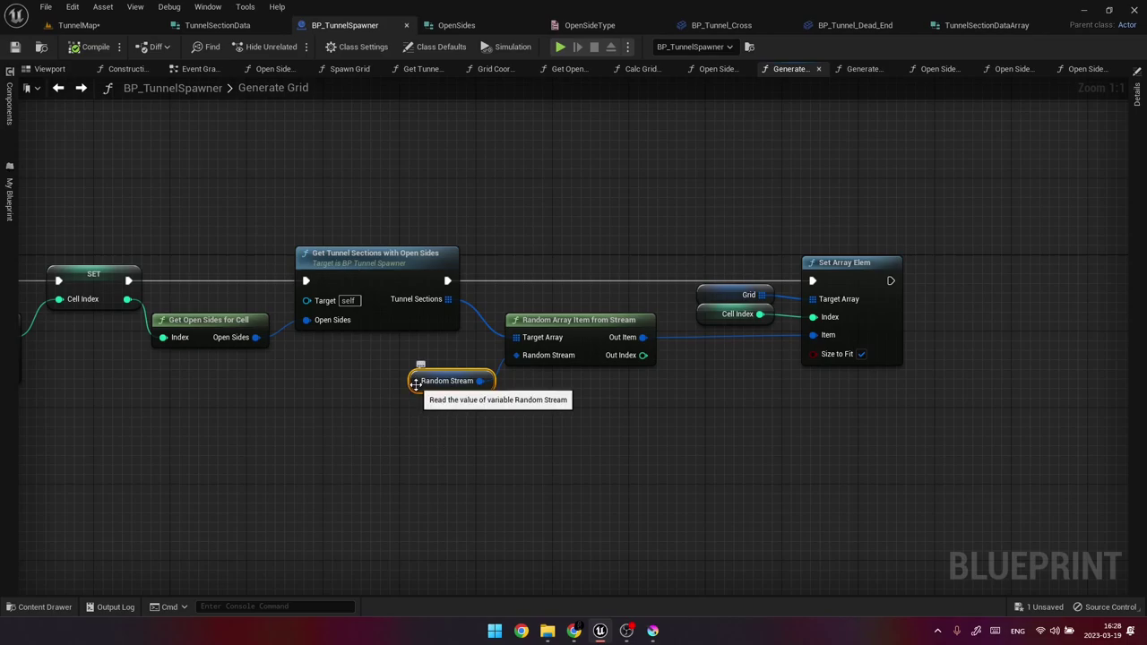
left_click(9, 192)
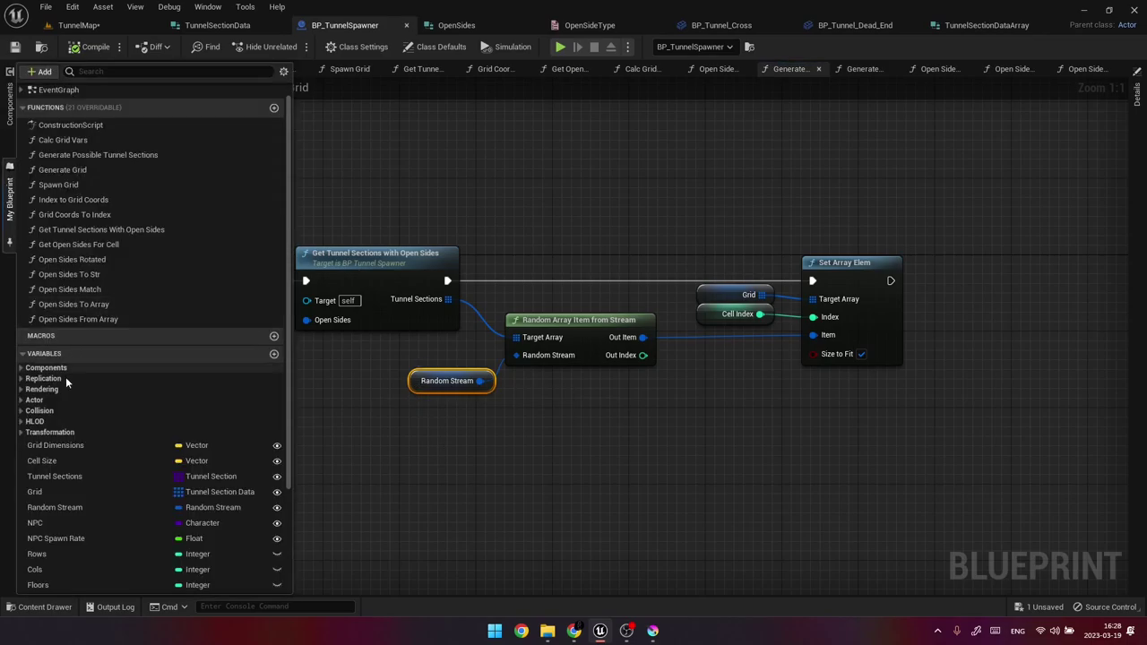
left_click(80, 507)
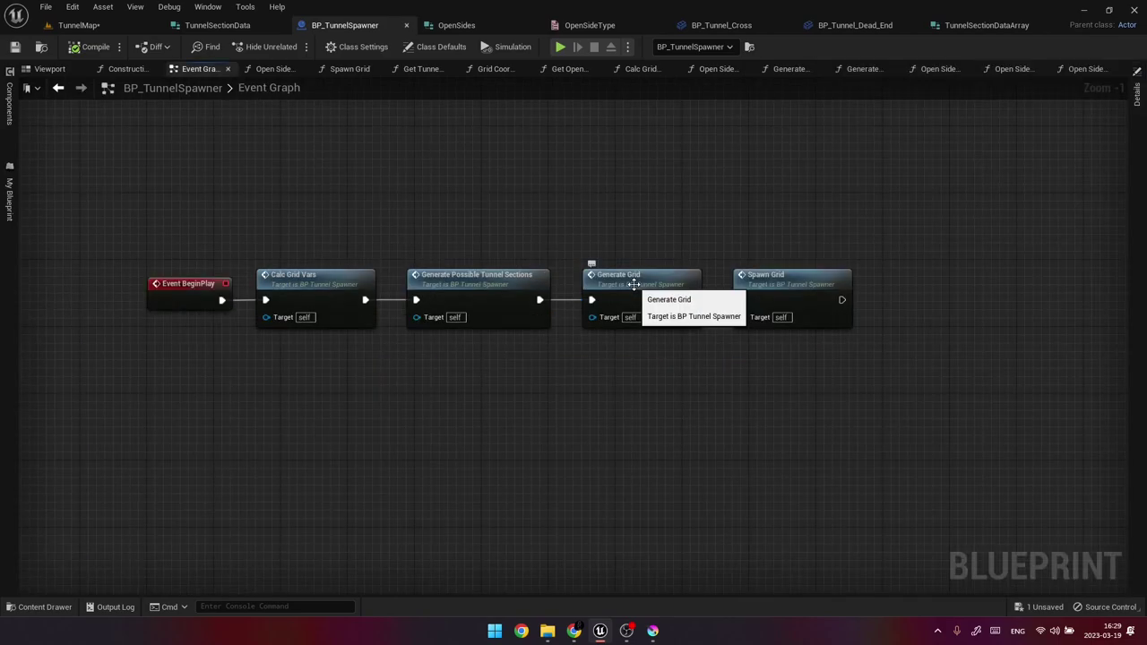
Inspect the Generate Grid and Get Tunnel Sections with Open Sides functions and the Possible Tunnel Sections variable.
double_click(627, 282)
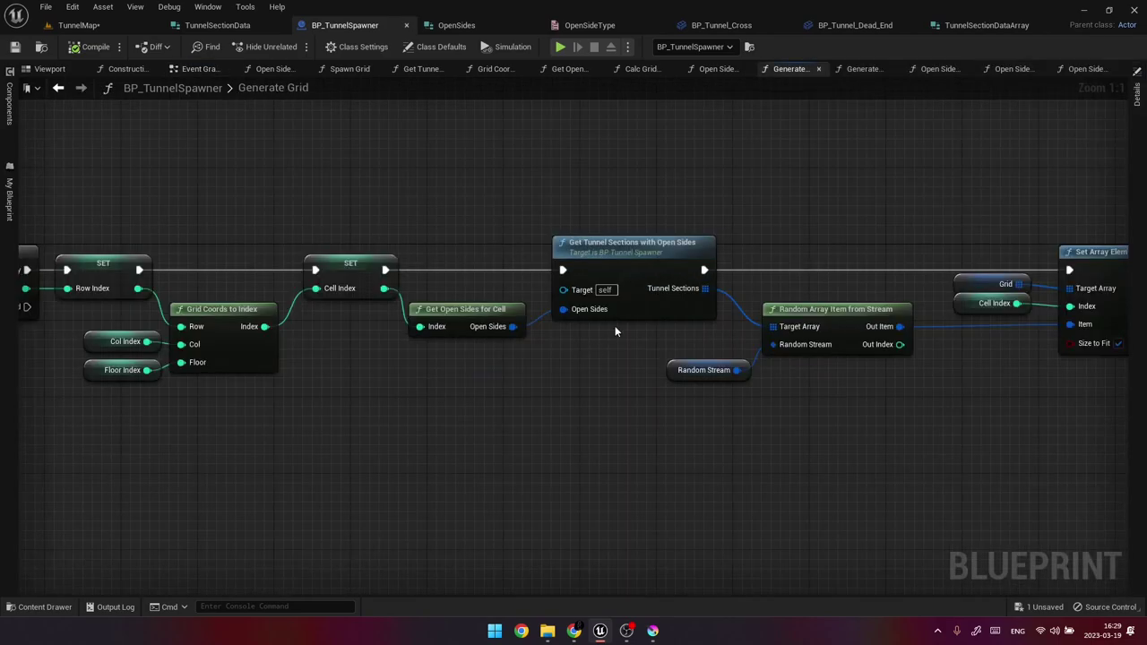
double_click(627, 260)
scroll(410, 328, "up", 4)
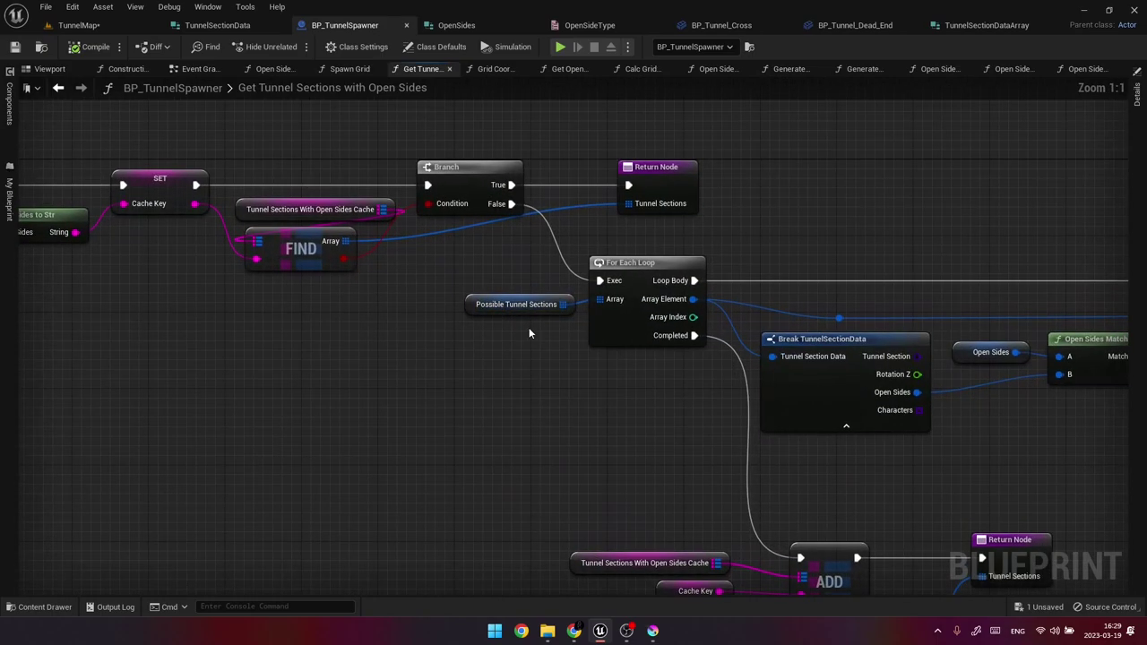
left_click(500, 313)
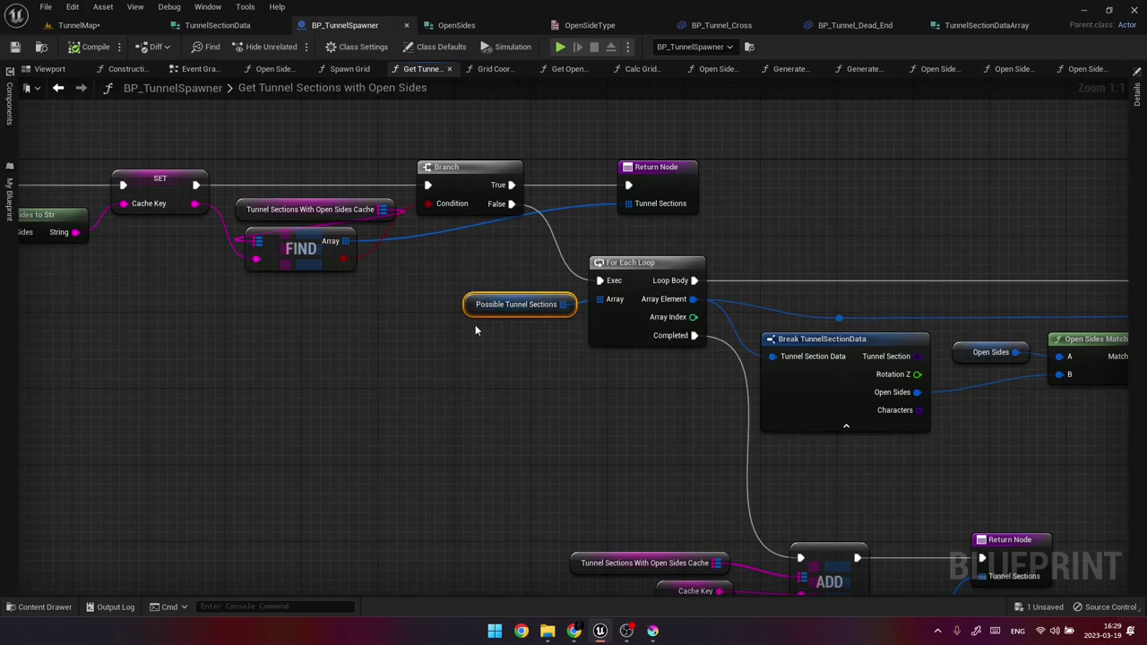
left_click(199, 69)
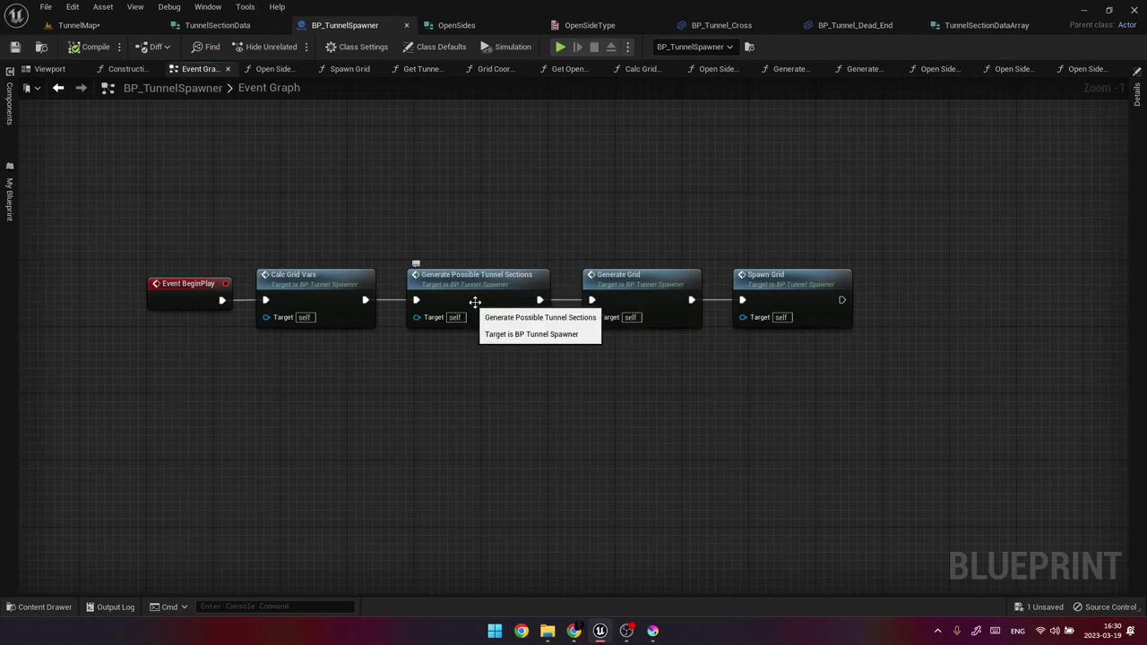
Review Generate Possible Tunnel Sections' Make Array, Make TunnelSectionData and map ADD nodes.
double_click(502, 298)
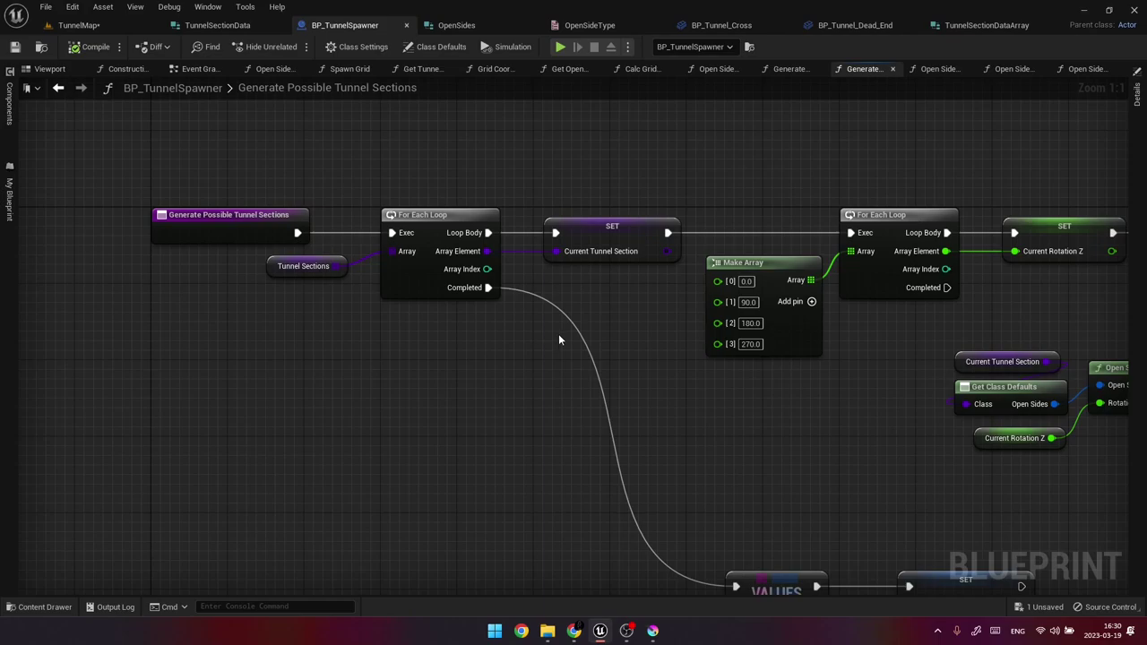
right_click_drag(625, 337, 263, 324)
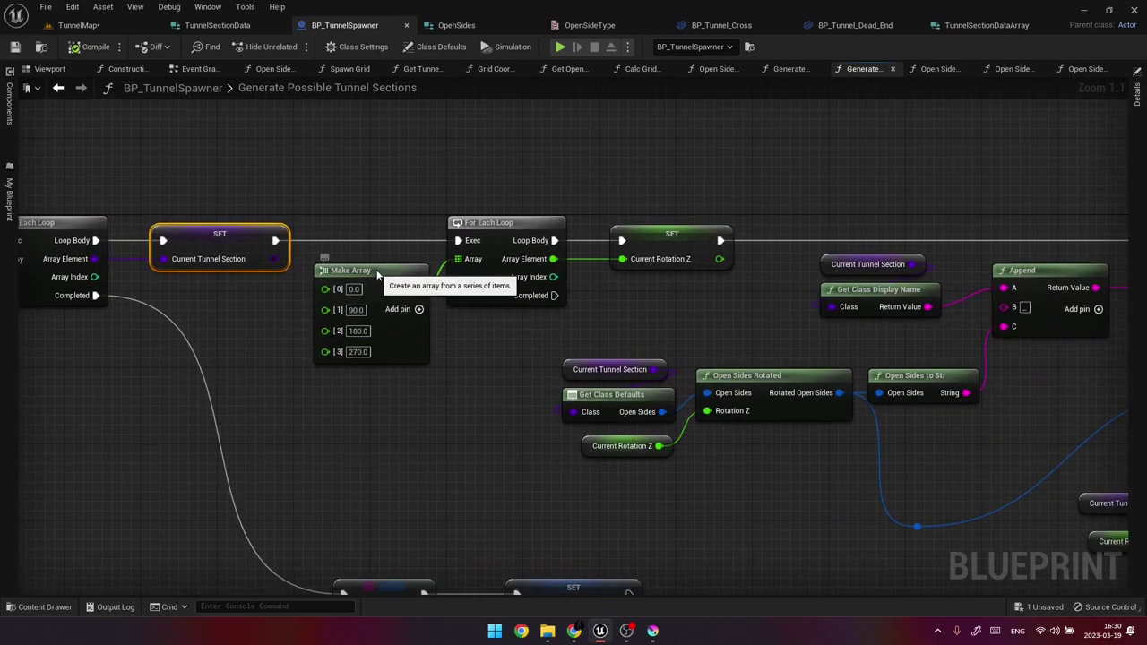
left_click_drag(372, 279, 381, 269)
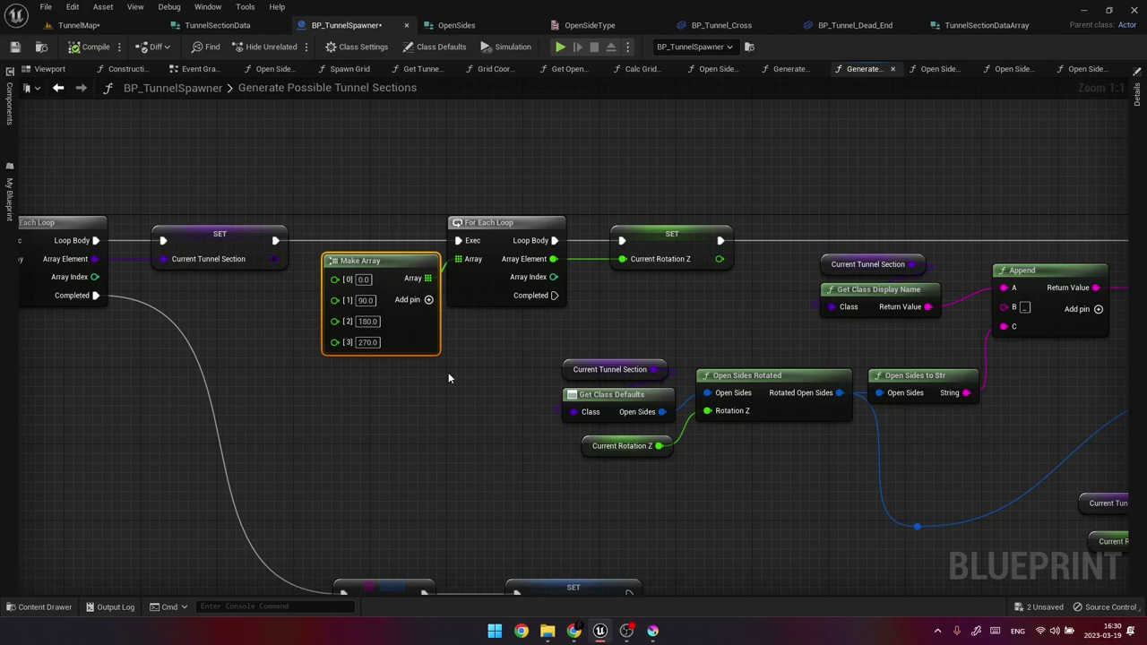
scroll(472, 374, "down", 1)
right_click_drag(1039, 387, 634, 370)
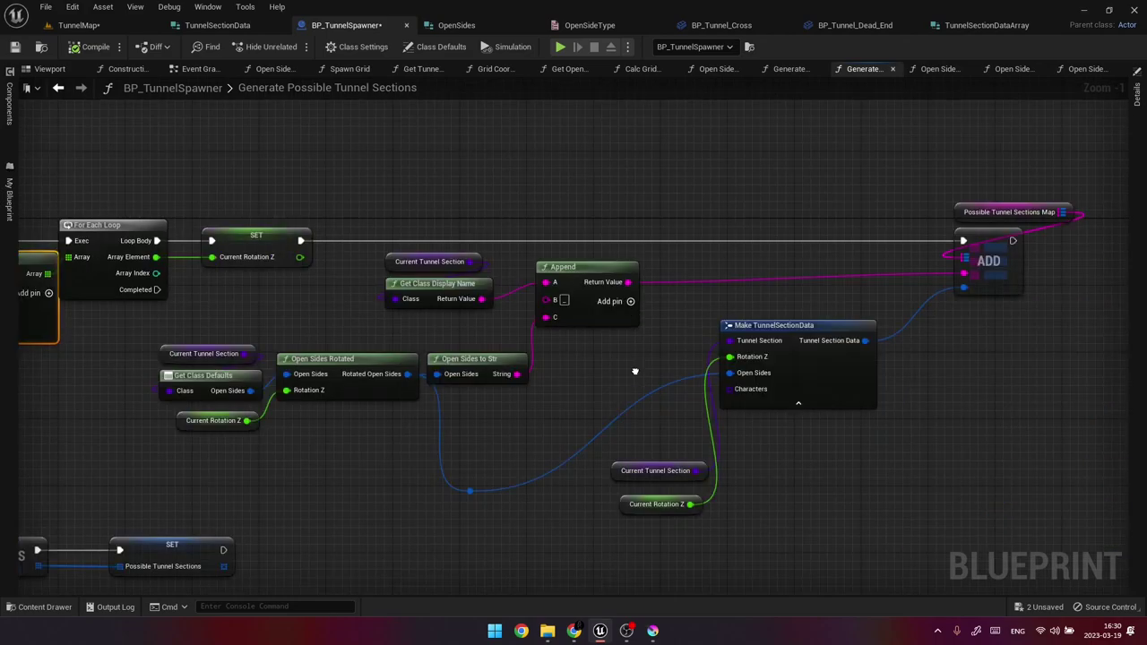
left_click_drag(915, 172, 1100, 306)
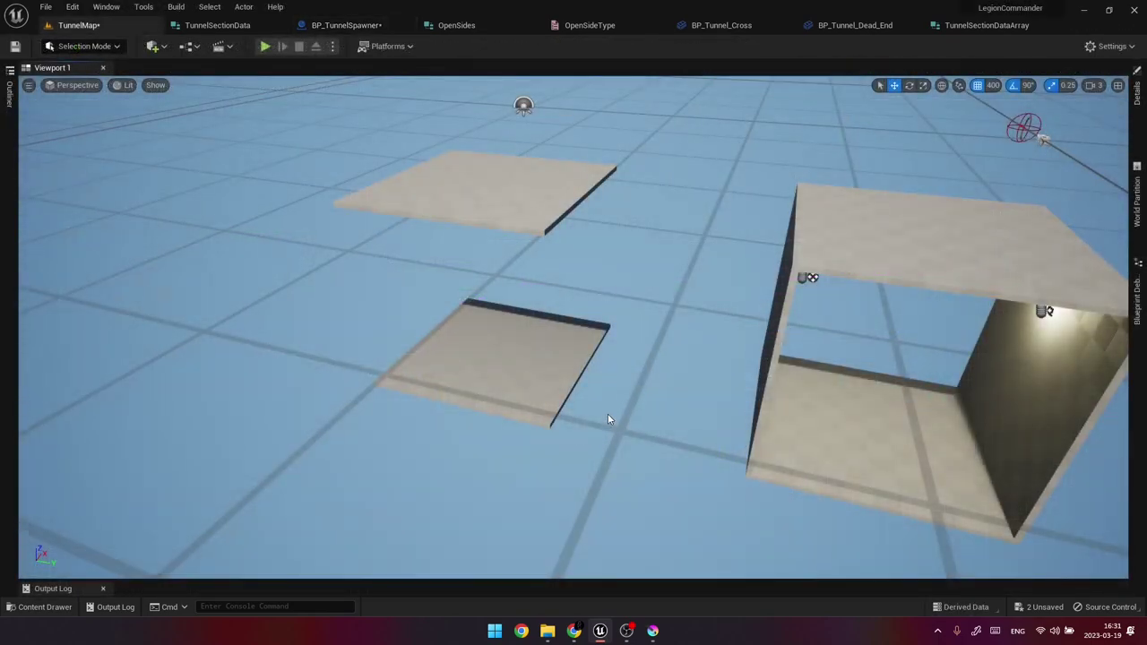
left_click(525, 370)
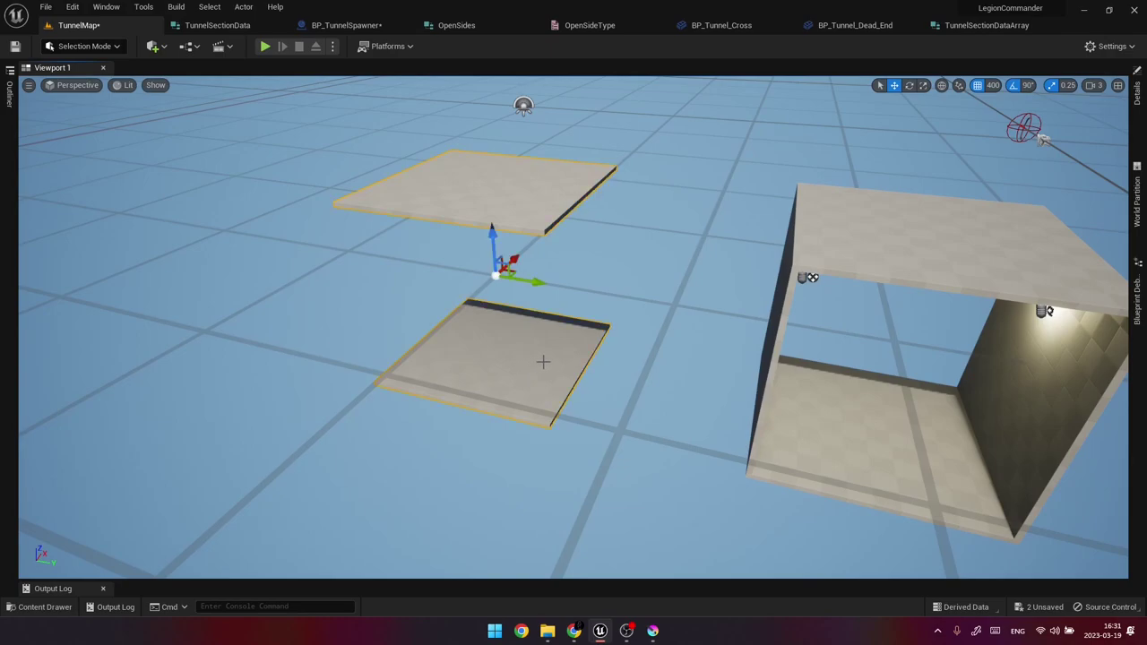
key("e")
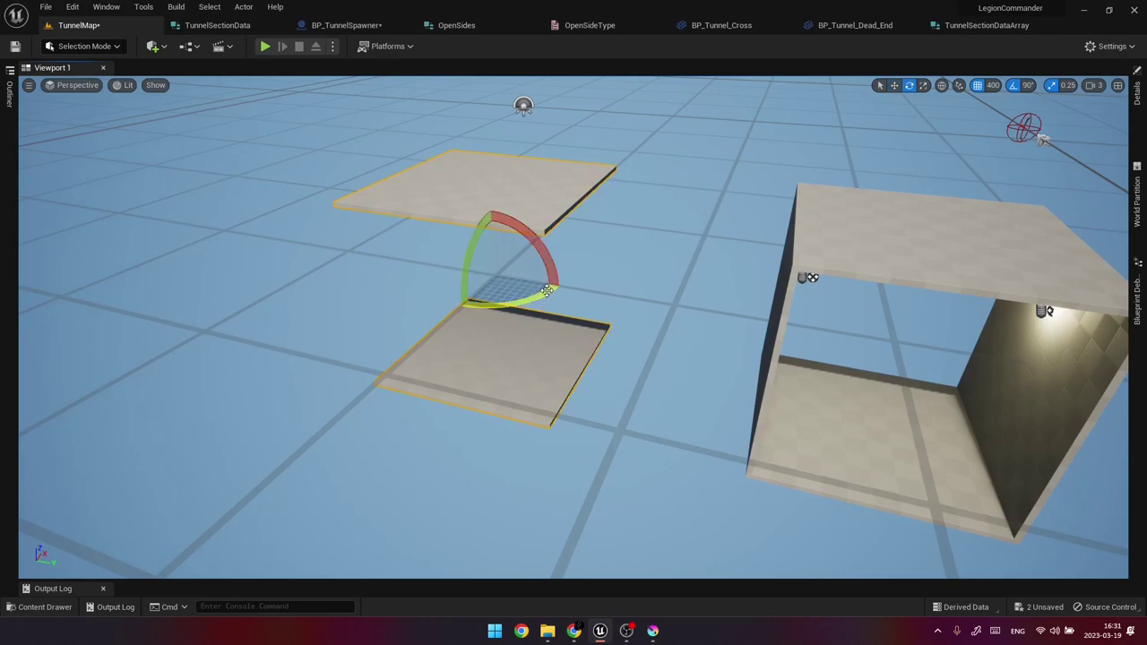
left_click_drag(547, 290, 448, 321)
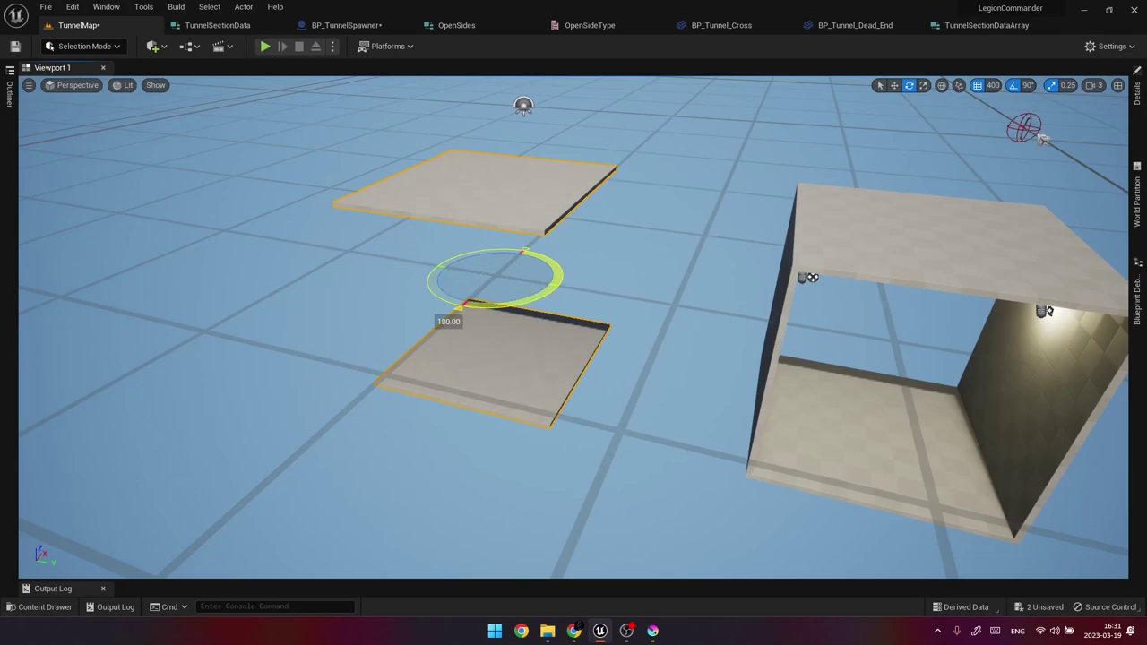
left_click_drag(448, 321, 610, 417)
left_click(618, 432)
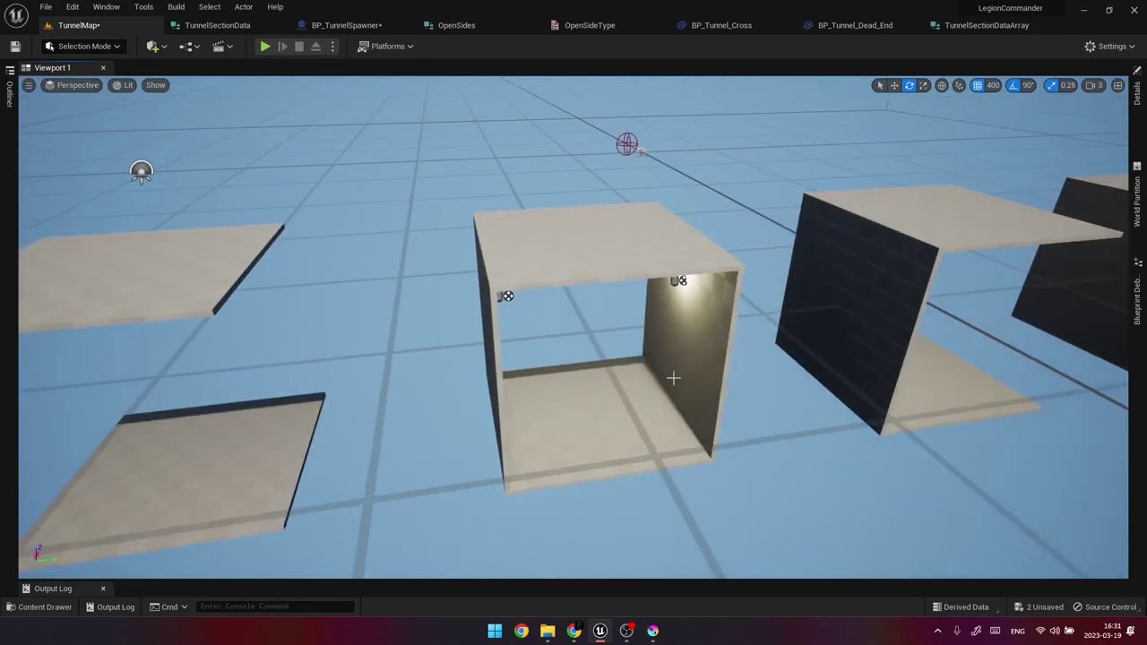
left_click(680, 376)
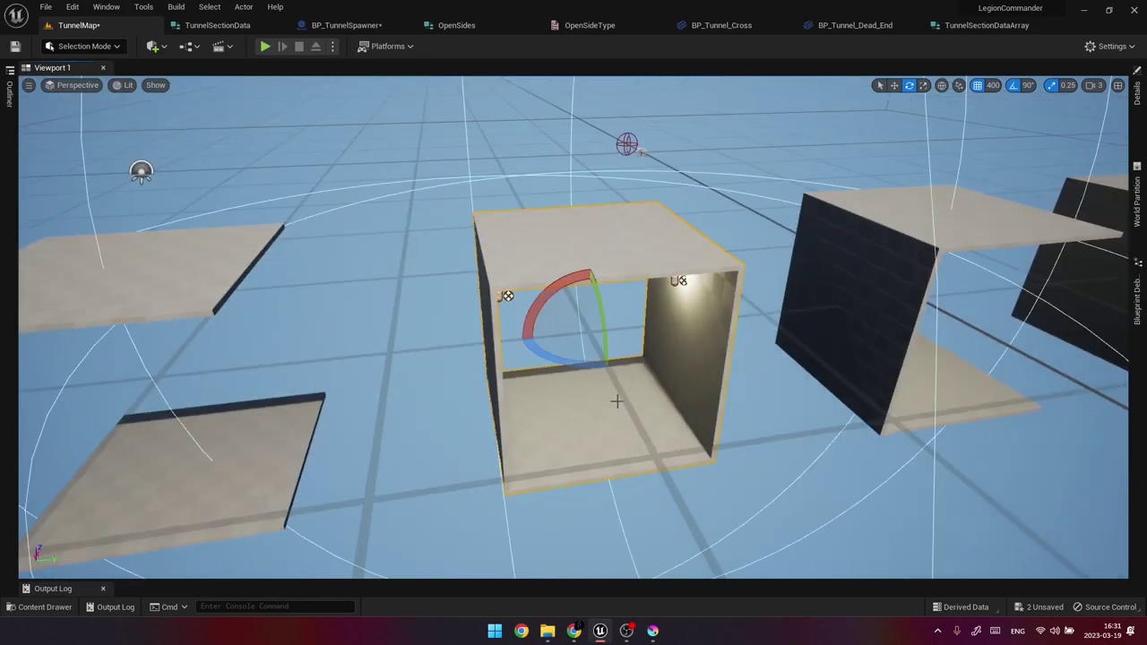
left_click_drag(594, 374, 658, 330)
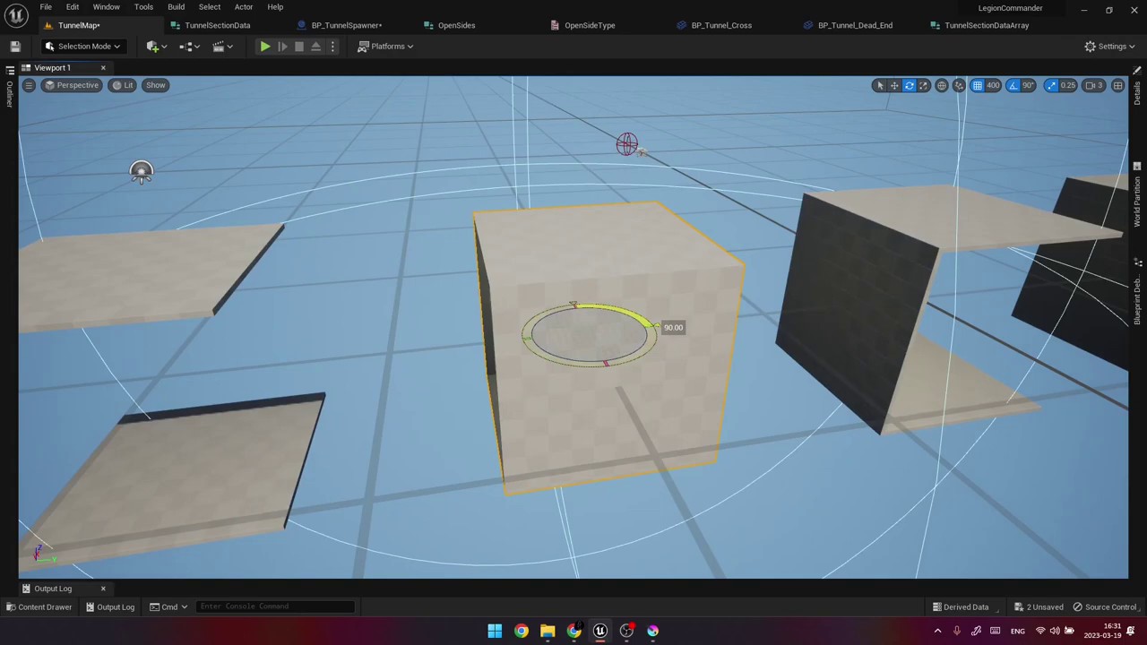
left_click_drag(658, 330, 606, 369)
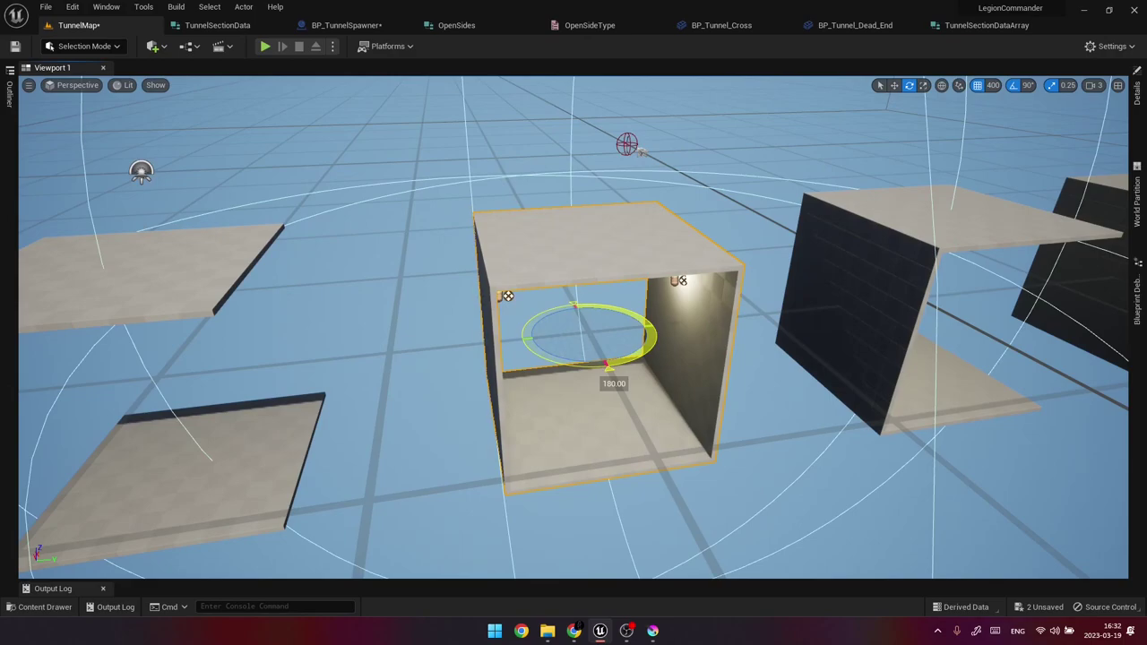
left_click_drag(607, 369, 529, 345)
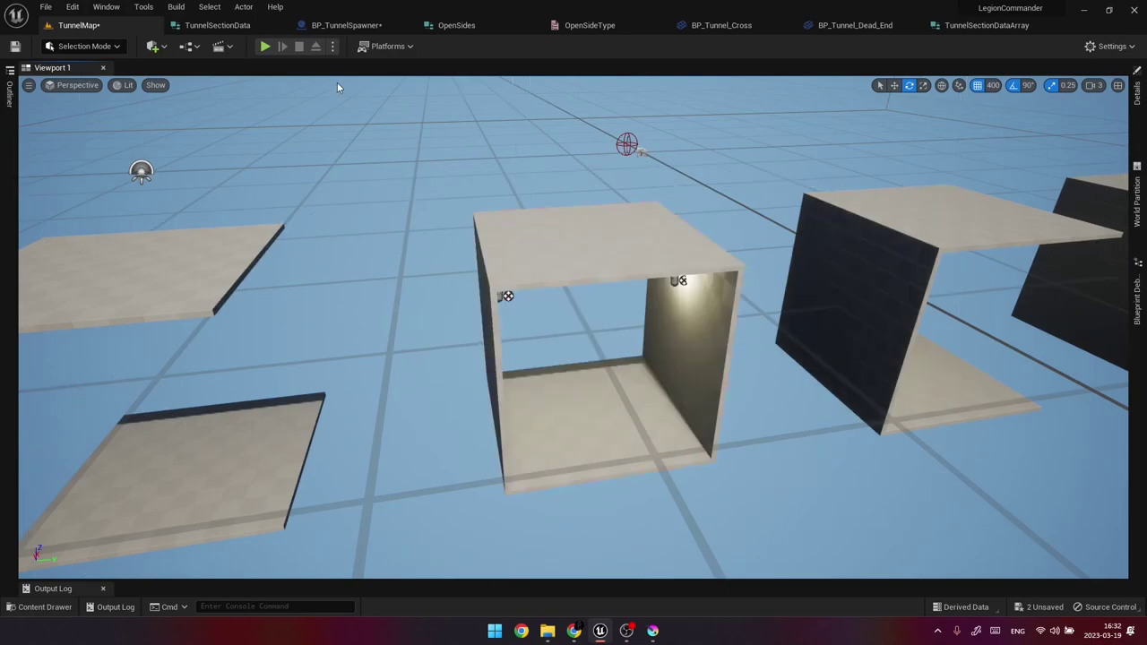
In BP_TunnelSpawner, look over the Make Array and Current Tunnel Section nodes, then open Open Sides Rotated.
left_click(359, 29)
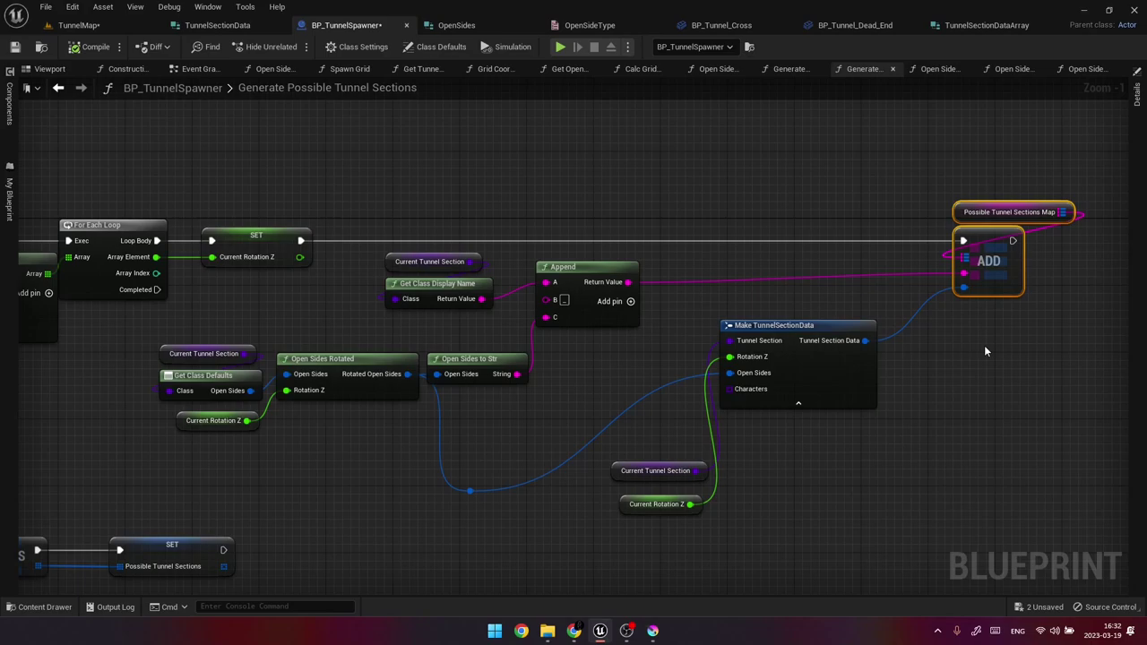
right_click_drag(984, 367, 1045, 358)
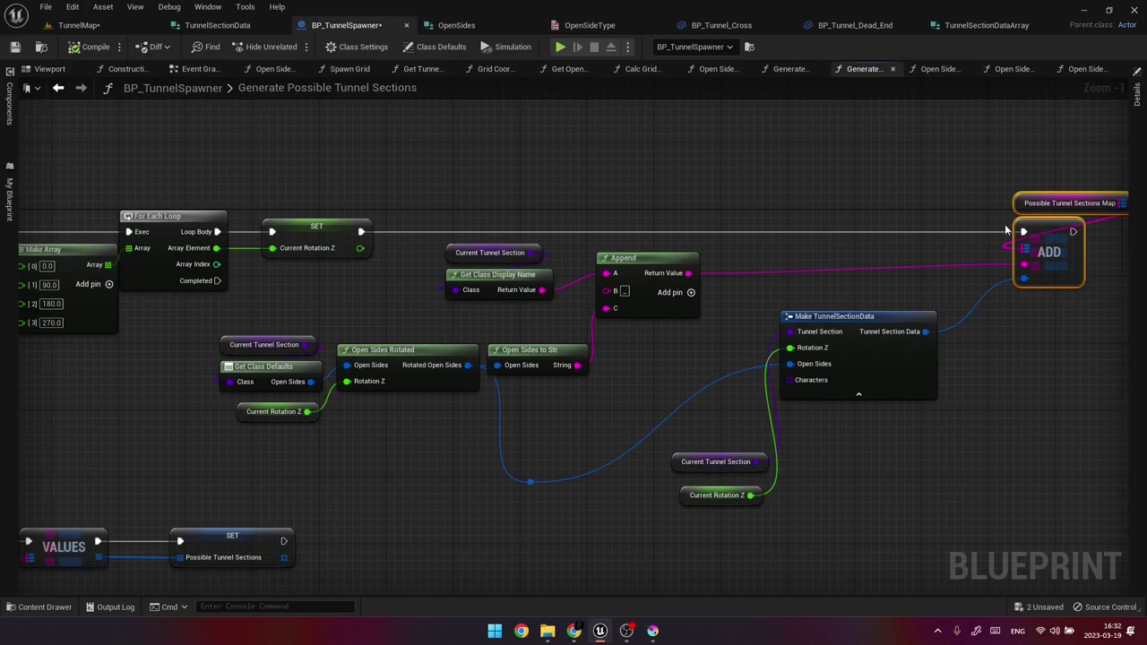
right_click_drag(343, 489, 391, 487)
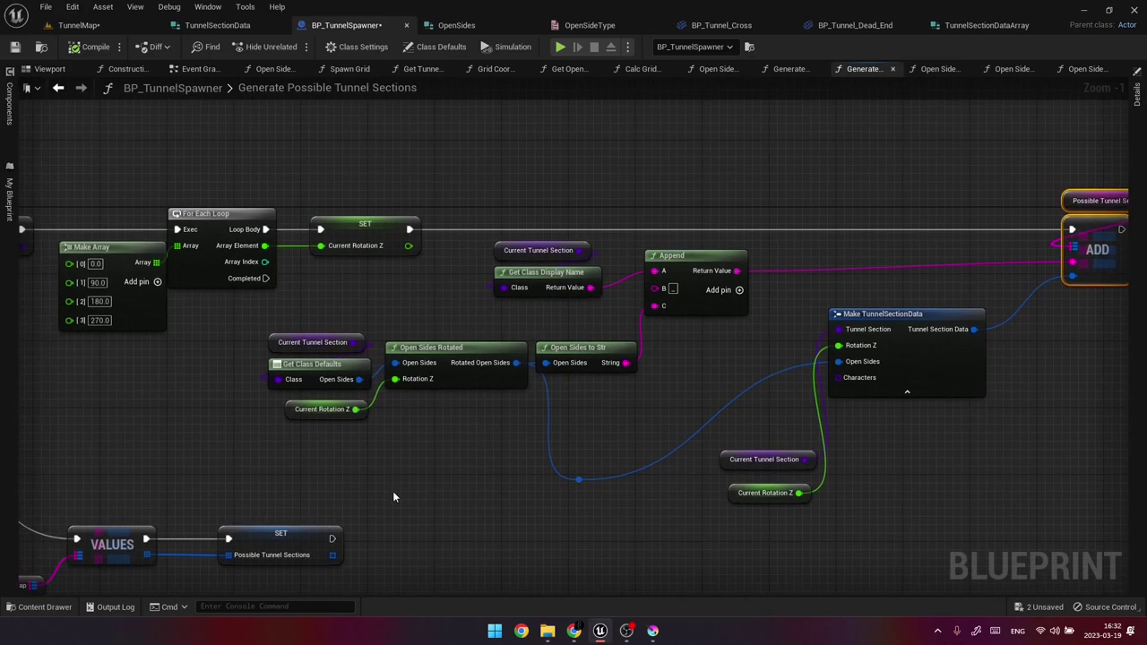
left_click(291, 341)
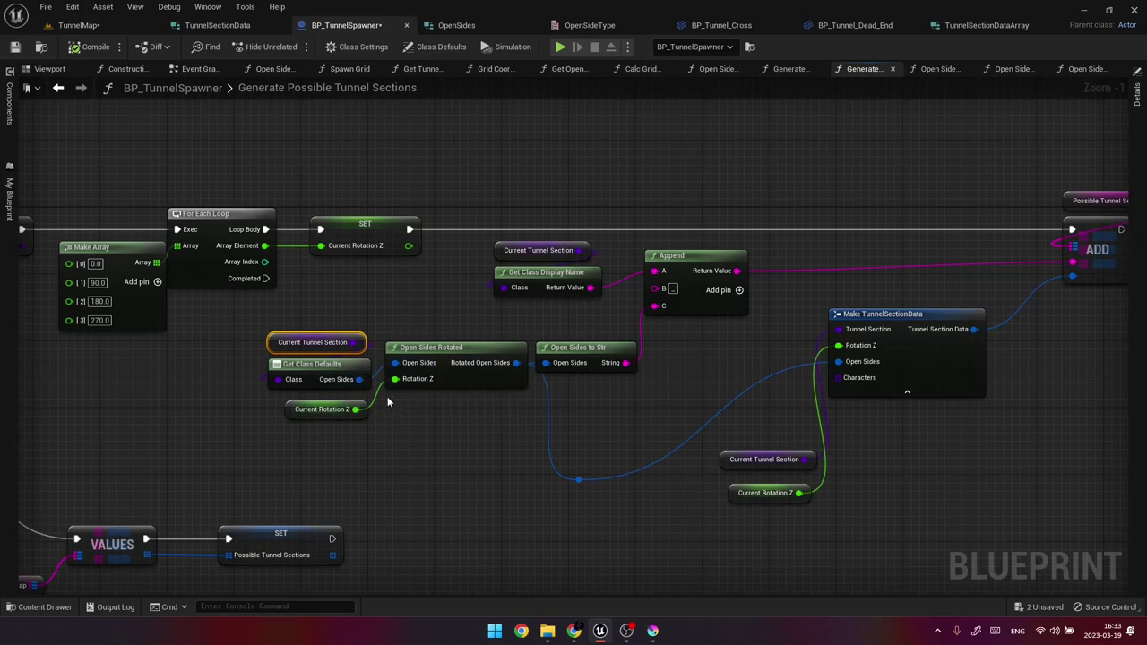
left_click_drag(135, 251, 125, 251)
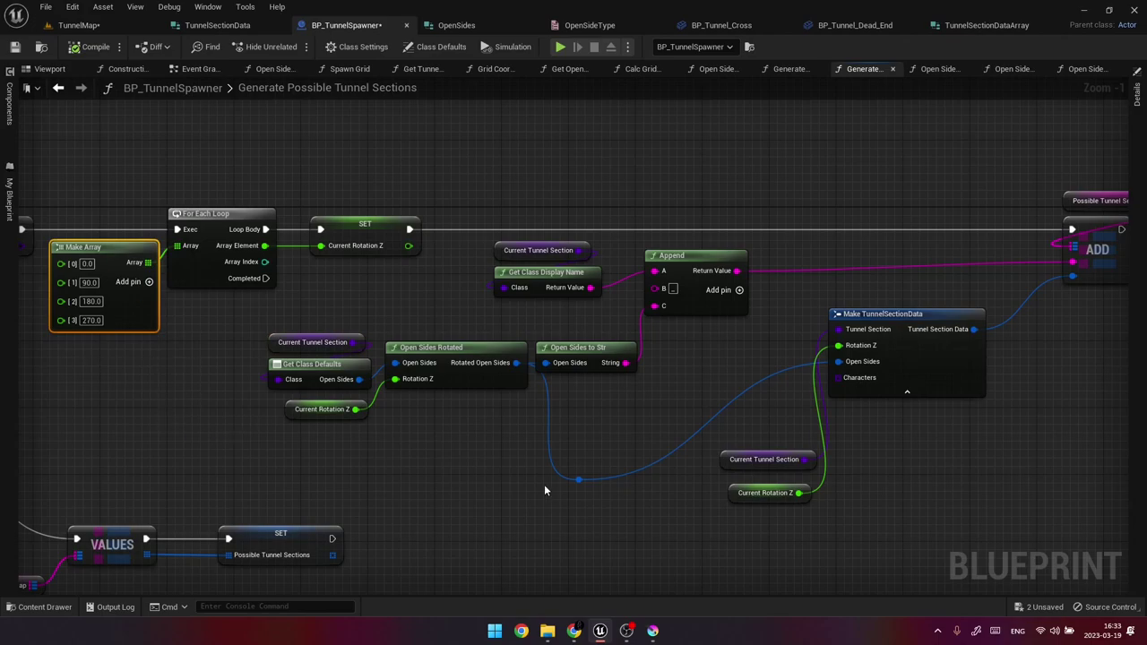
double_click(473, 381)
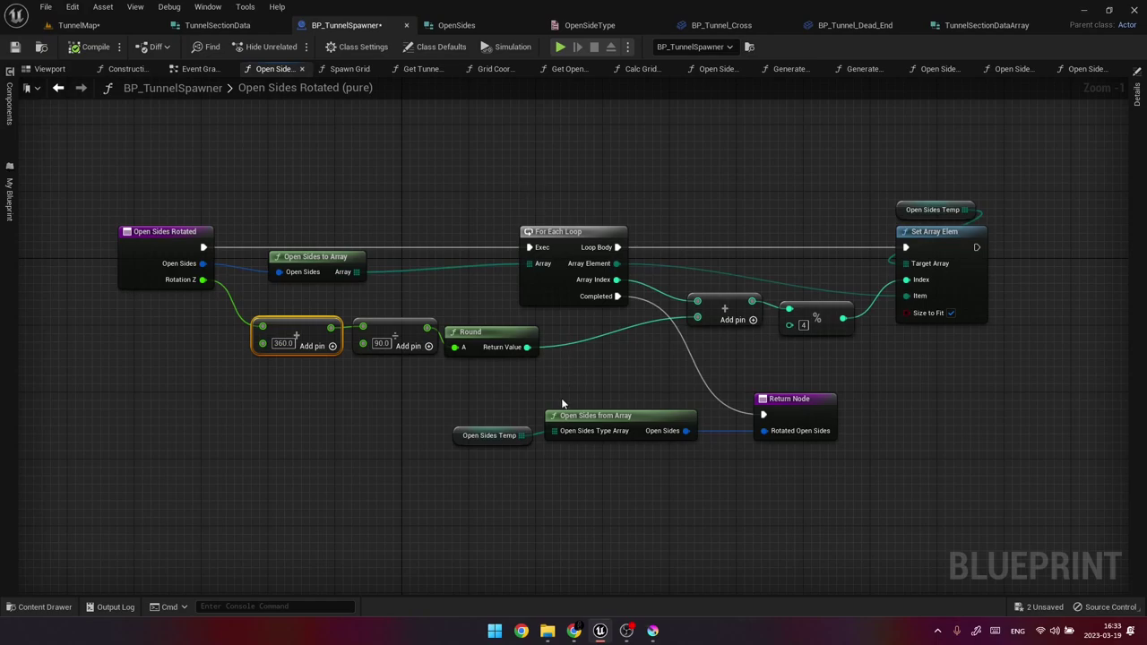
Inspect the Open Sides Temp, Add, Round and modulo nodes, then bring up the Krita sketch.
left_click_drag(599, 490, 506, 423)
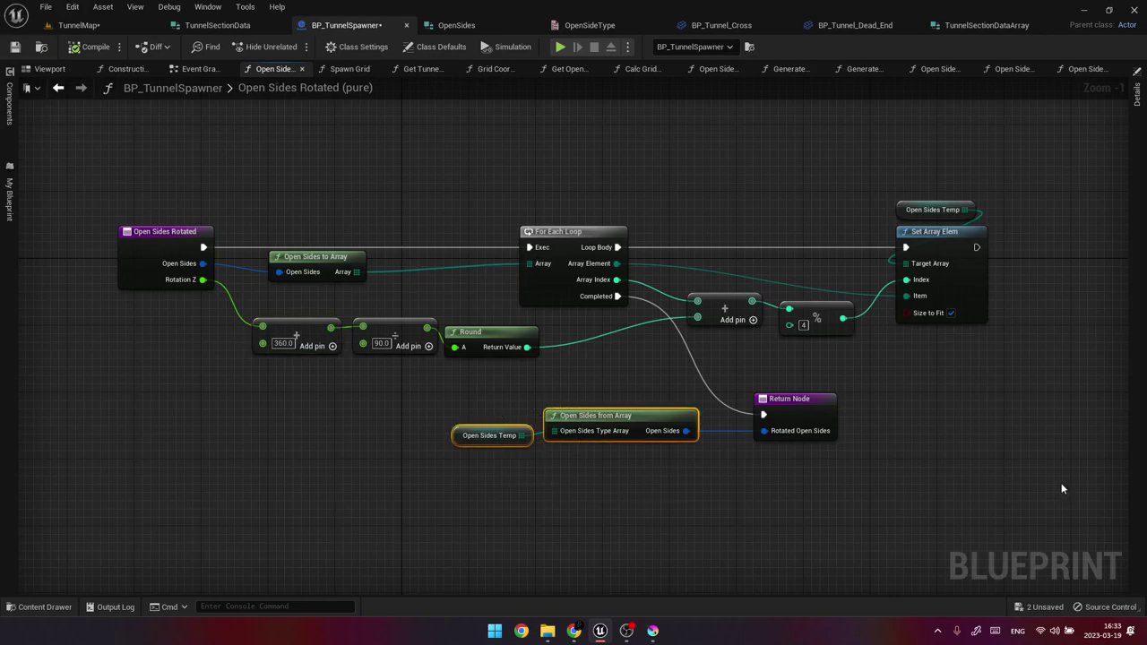
left_click_drag(226, 311, 353, 402)
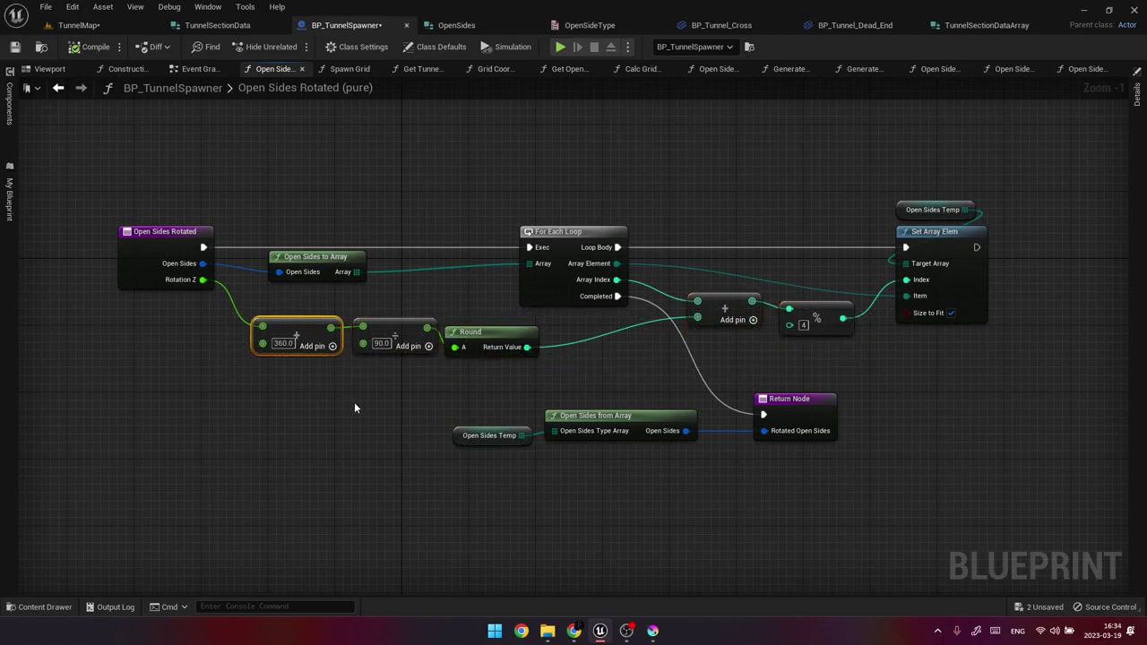
left_click(278, 359)
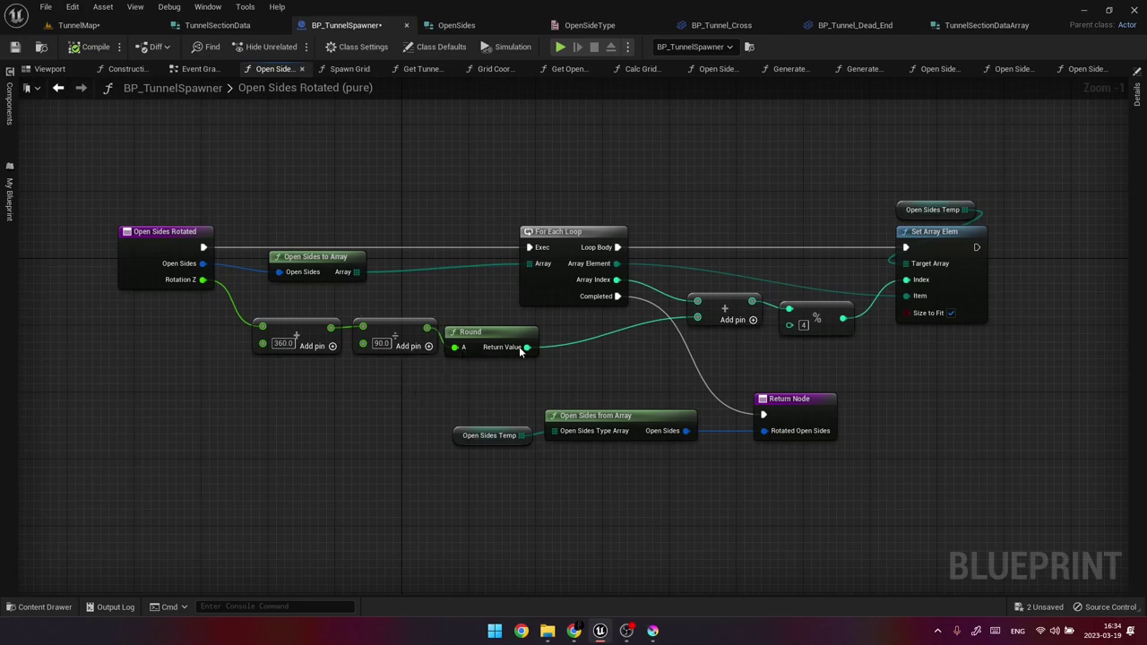
left_click(652, 631)
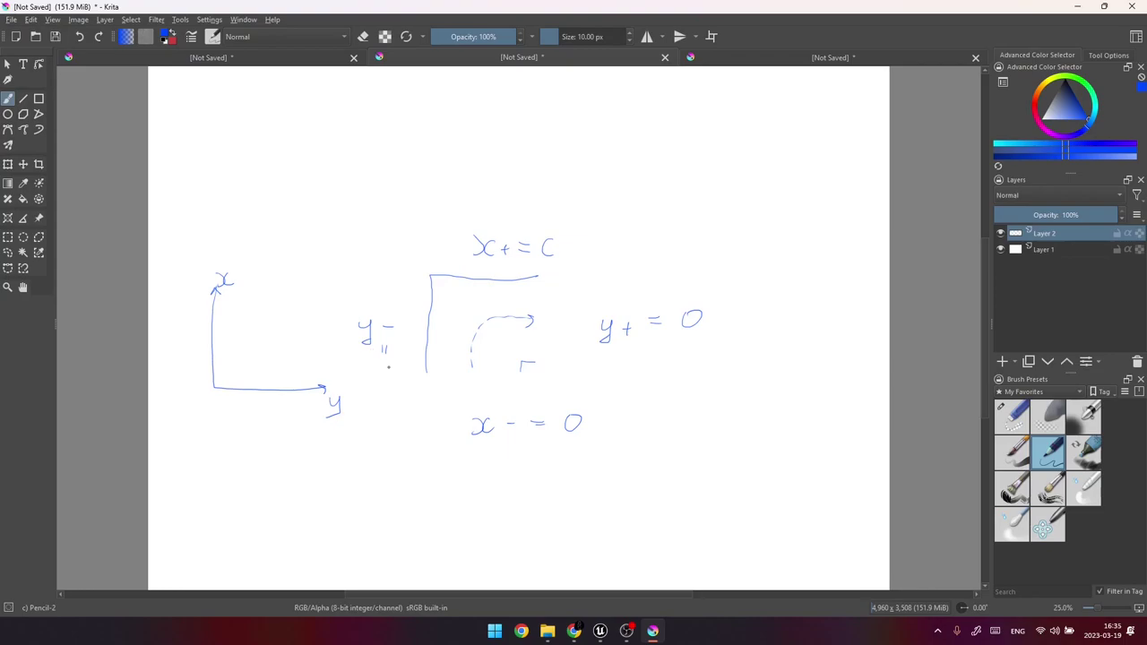
Draw a tunnel corner bracket with sides labelled C, C, O, O.
left_click_drag(395, 361, 395, 376)
left_click_drag(694, 105, 789, 211)
left_click_drag(696, 190, 713, 208)
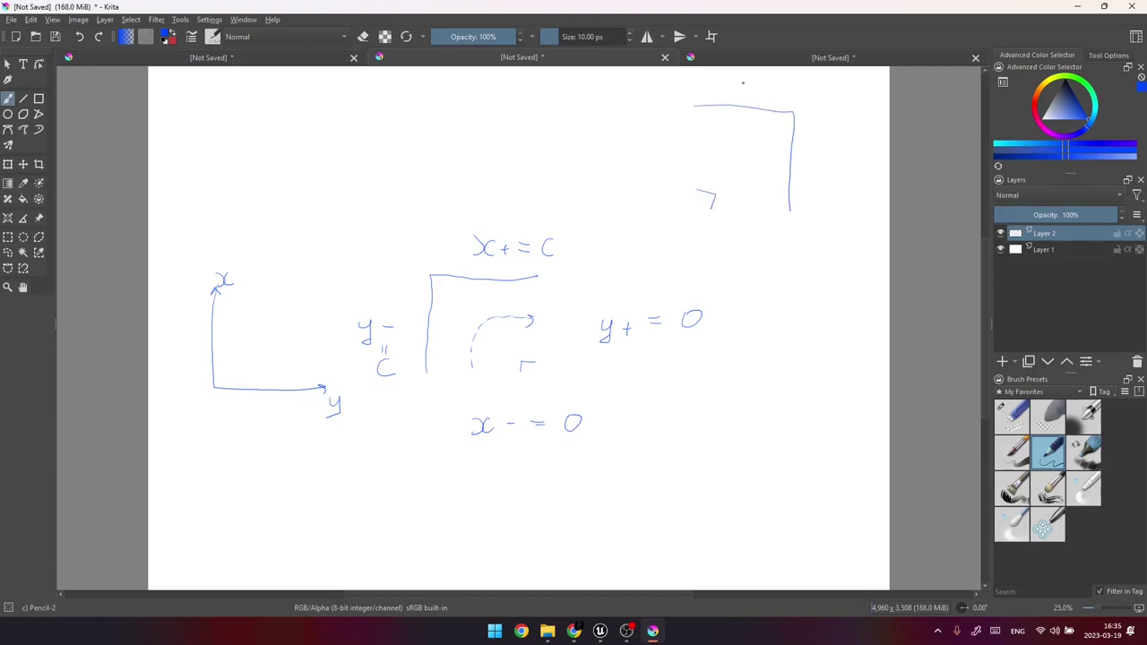
left_click_drag(739, 82, 754, 93)
left_click_drag(825, 154, 825, 173)
left_click_drag(749, 246, 751, 241)
left_click_drag(641, 160, 640, 149)
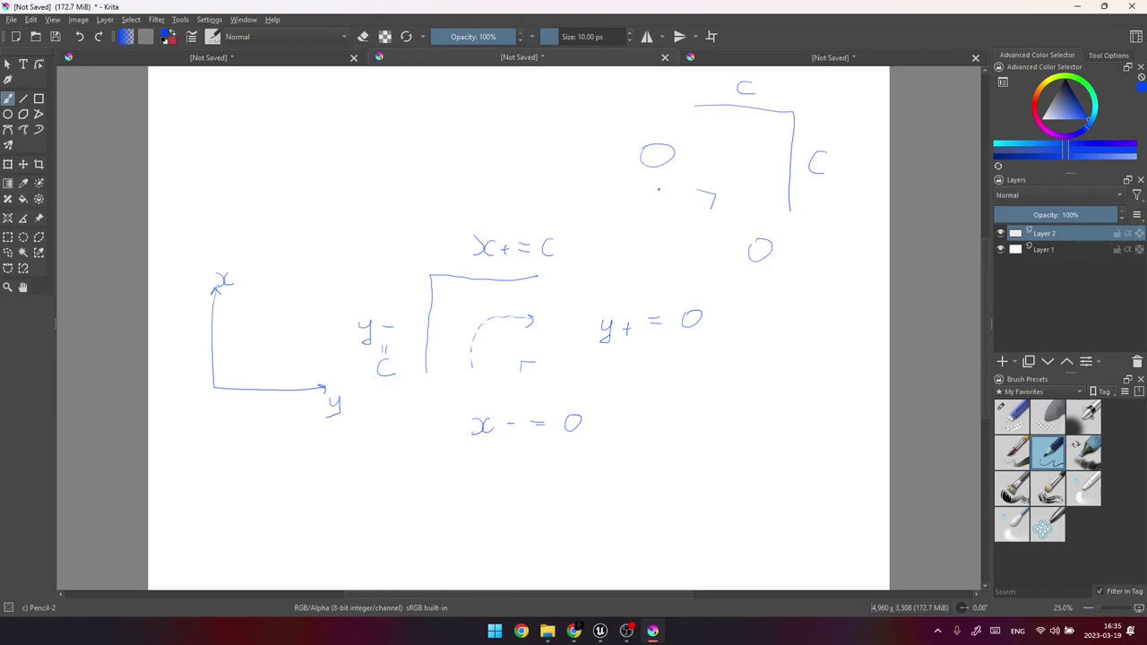
Add arrows from the bracket and underline the C C O O and rotated C O O C sequences.
mouse_move(603, 378)
left_mouse_down()
mouse_move(723, 399)
mouse_move(753, 379)
mouse_move(842, 401)
left_mouse_up()
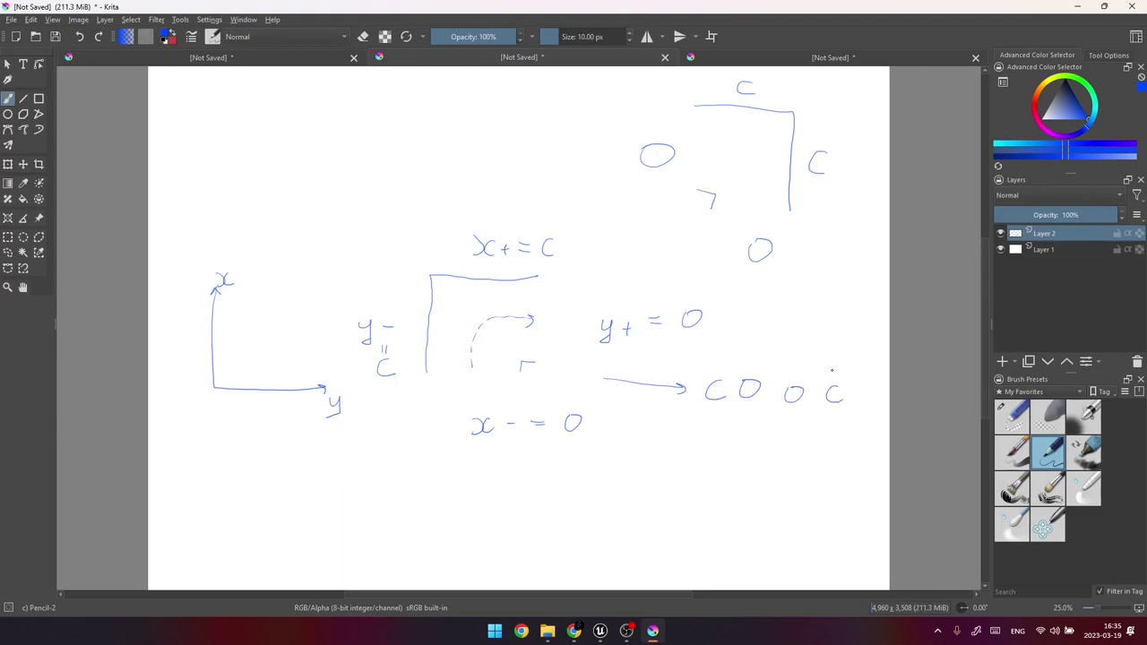
mouse_move(818, 253)
left_mouse_down()
mouse_move(777, 324)
mouse_move(788, 325)
left_mouse_up()
mouse_move(727, 350)
left_mouse_down()
mouse_move(730, 364)
mouse_move(796, 354)
mouse_move(820, 364)
mouse_move(833, 351)
left_mouse_up()
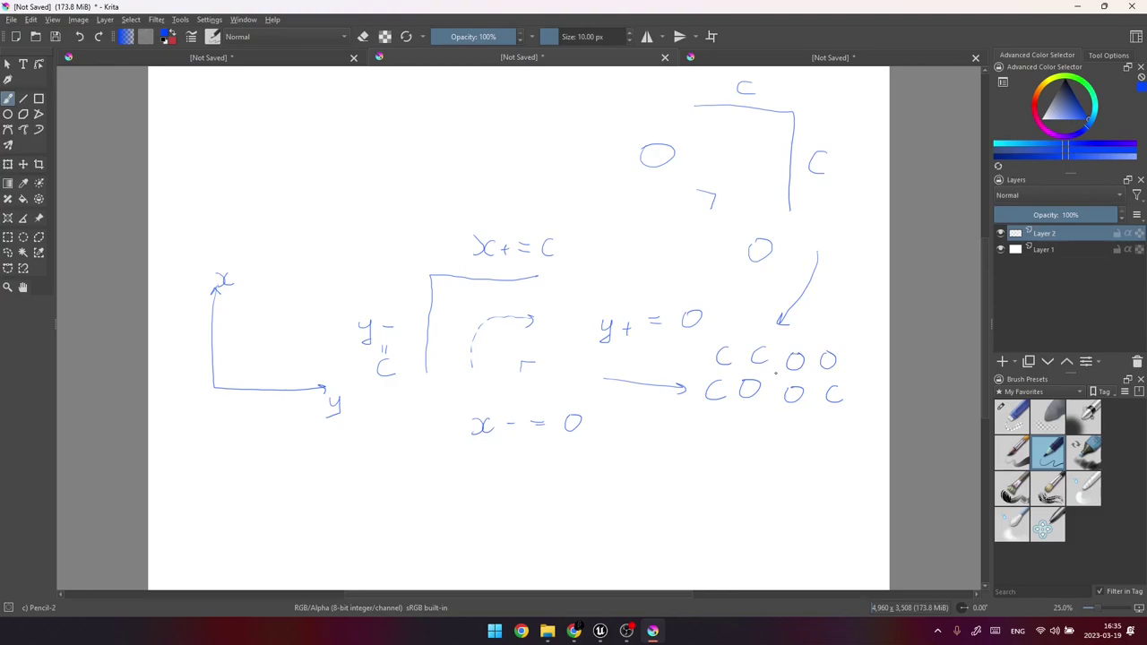
left_click_drag(710, 368, 850, 380)
left_click_drag(710, 405, 857, 412)
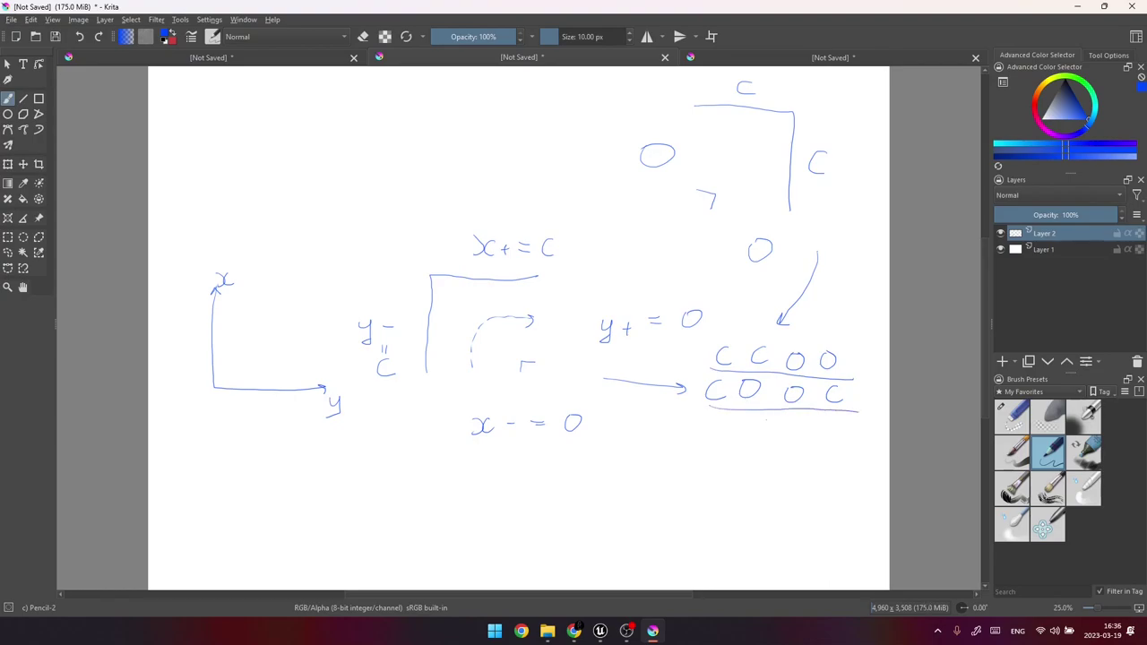
mouse_move(766, 419)
left_mouse_down()
mouse_move(816, 422)
mouse_move(786, 454)
left_mouse_up()
left_click_drag(847, 349, 864, 341)
Write the mappings 180°→2, 360°-90°=270°→3 and 360°→0.
left_click_drag(781, 479, 792, 492)
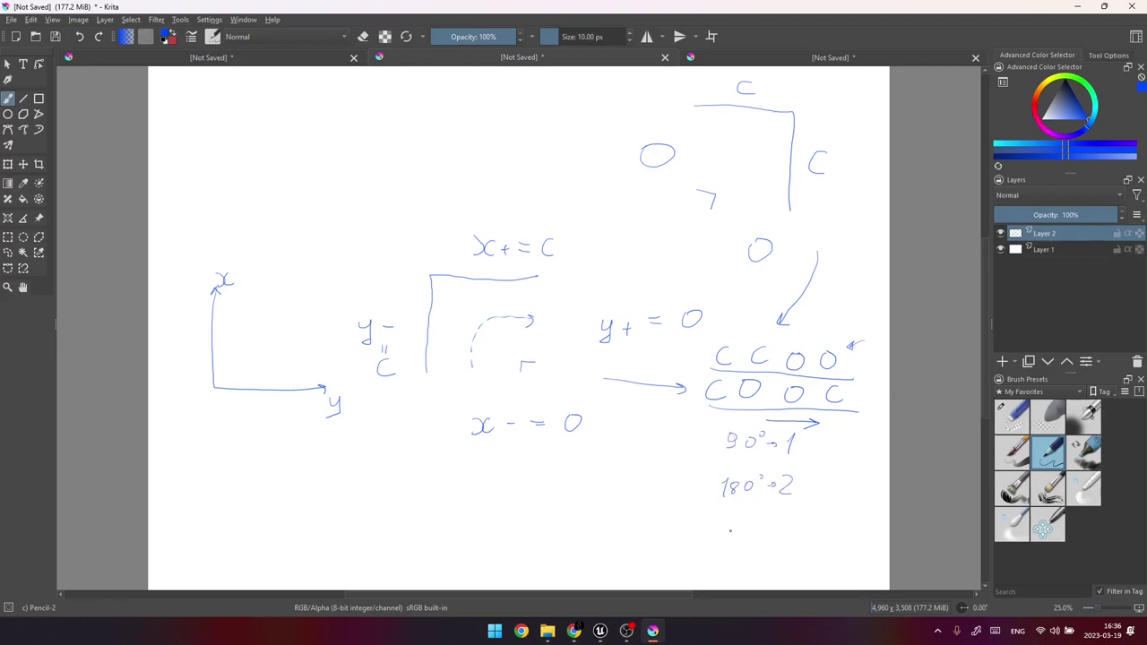
left_click_drag(715, 527, 733, 536)
left_click_drag(756, 523, 797, 537)
mouse_move(664, 526)
left_mouse_down()
mouse_move(660, 538)
mouse_move(673, 528)
left_mouse_up()
left_click_drag(686, 526, 686, 527)
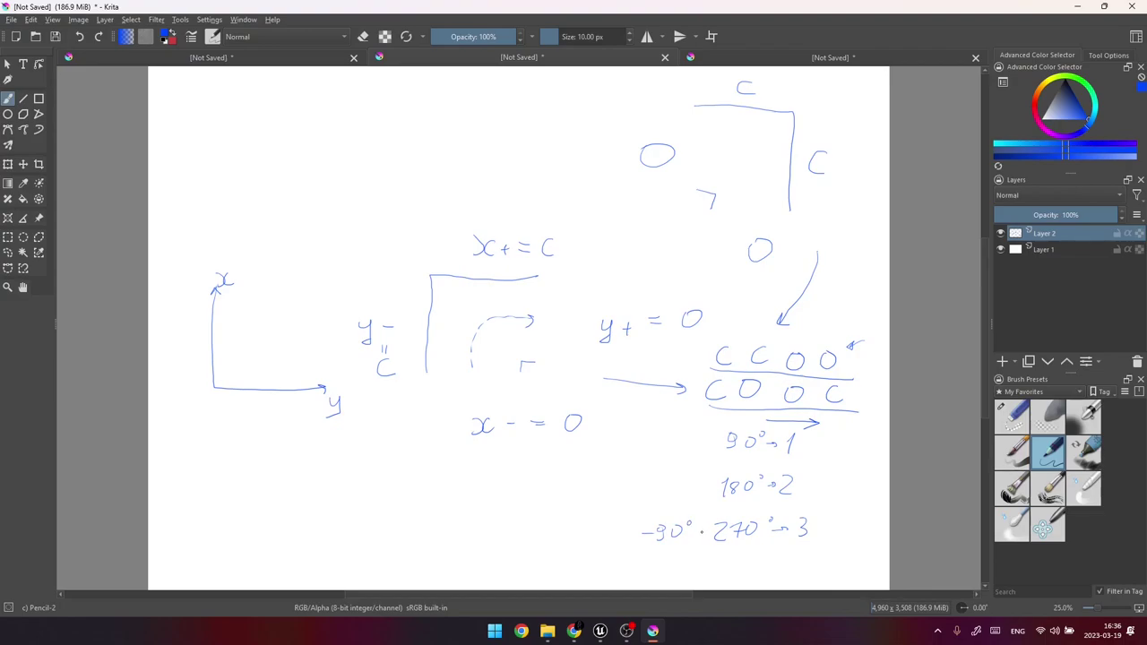
mouse_move(591, 527)
left_mouse_down()
mouse_move(592, 538)
mouse_move(621, 529)
left_mouse_up()
mouse_move(592, 478)
left_mouse_down()
mouse_move(590, 494)
mouse_move(628, 480)
left_mouse_up()
left_click_drag(670, 476, 668, 491)
left_click_drag(684, 477, 684, 479)
left_click_drag(706, 486, 717, 486)
mouse_move(606, 433)
left_mouse_down()
mouse_move(605, 448)
mouse_move(628, 448)
mouse_move(661, 429)
left_mouse_up()
Back in Unreal, review the Open Sides Rotated nodes and open the Open Sides from Array function.
key("alt+Tab")
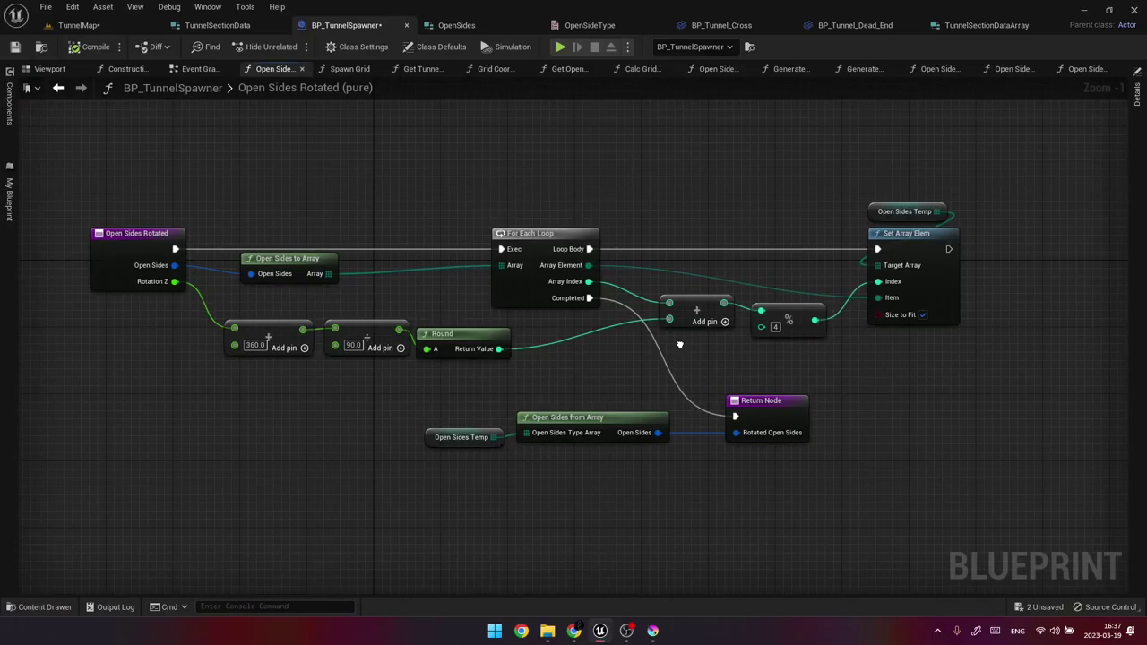
scroll(746, 341, "up", 1)
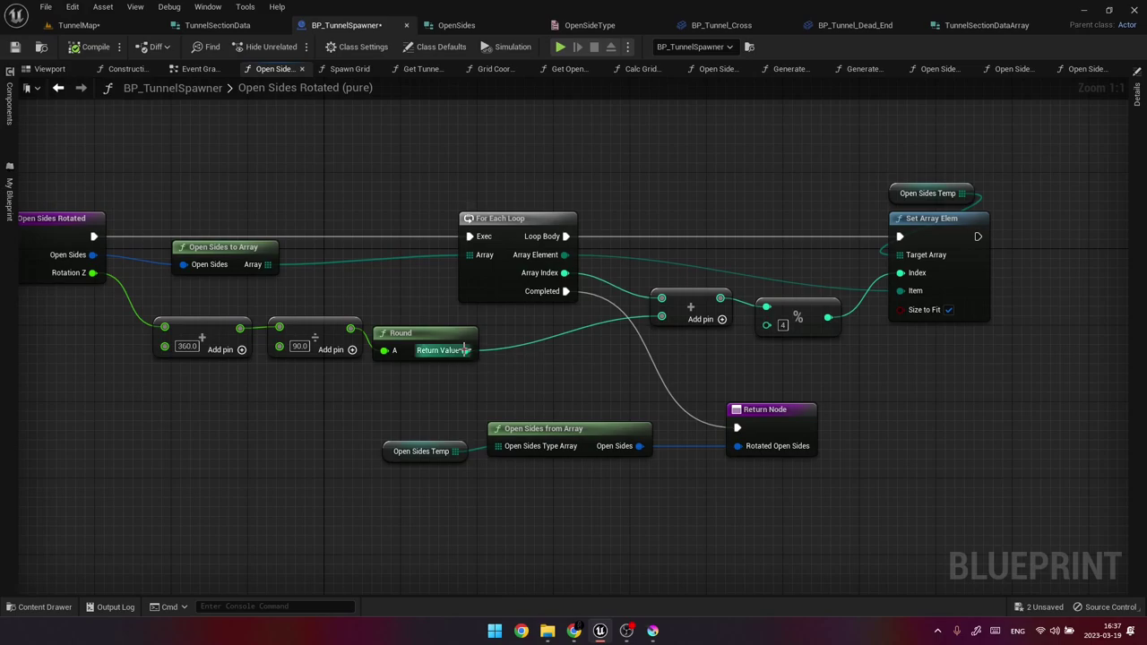
left_click_drag(498, 386, 362, 309)
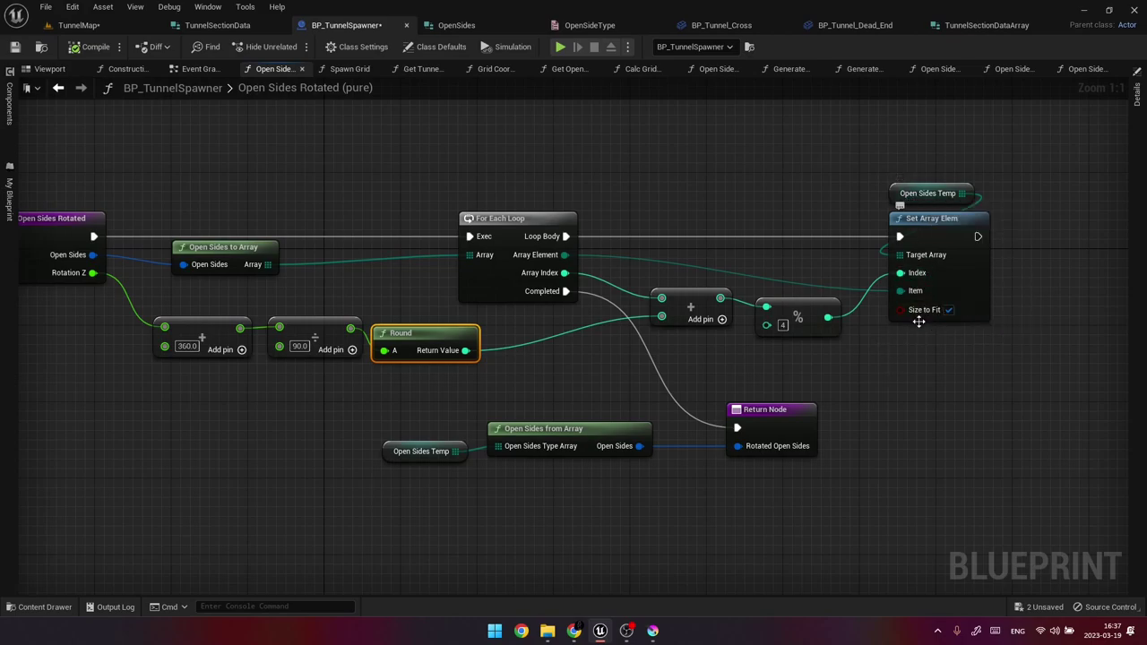
left_click_drag(851, 511, 405, 394)
left_click(518, 482)
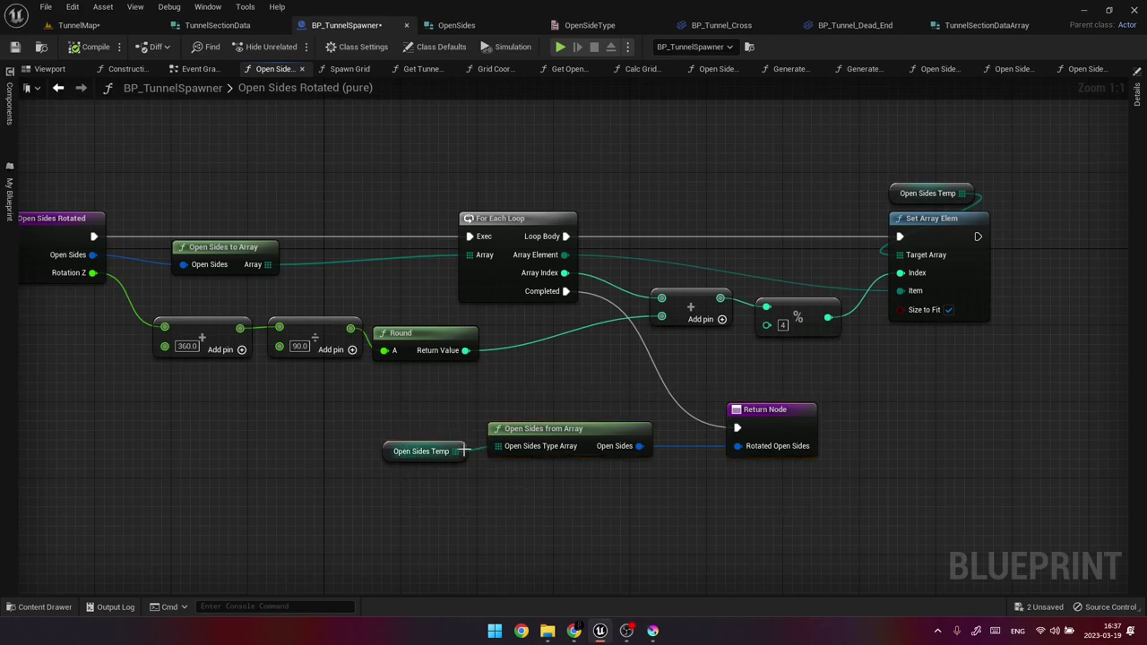
double_click(584, 428)
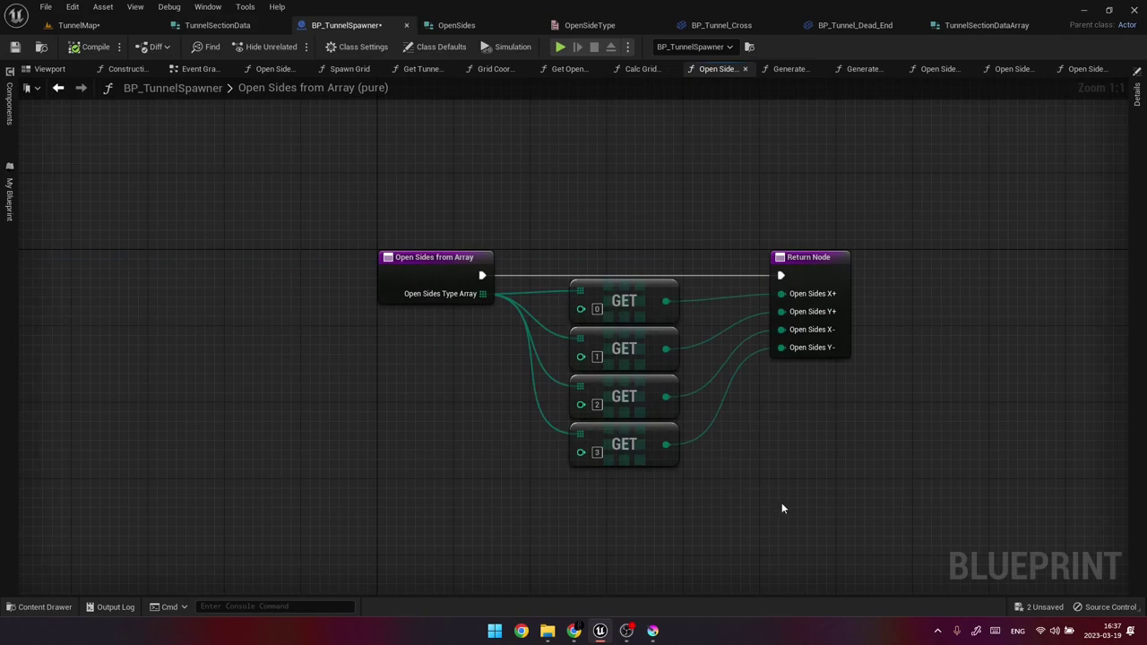
left_click_drag(926, 513, 328, 183)
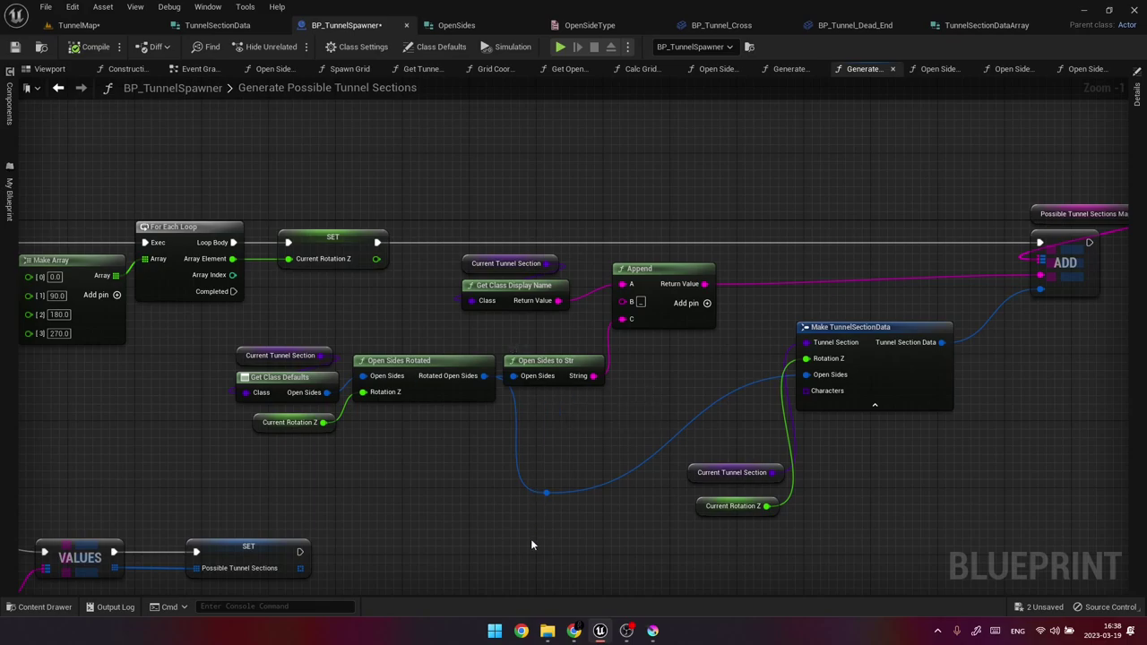
Try straightening Make TunnelSectionData's wiring, undo it, add a reroute, then play TunnelMap.
left_click(550, 368)
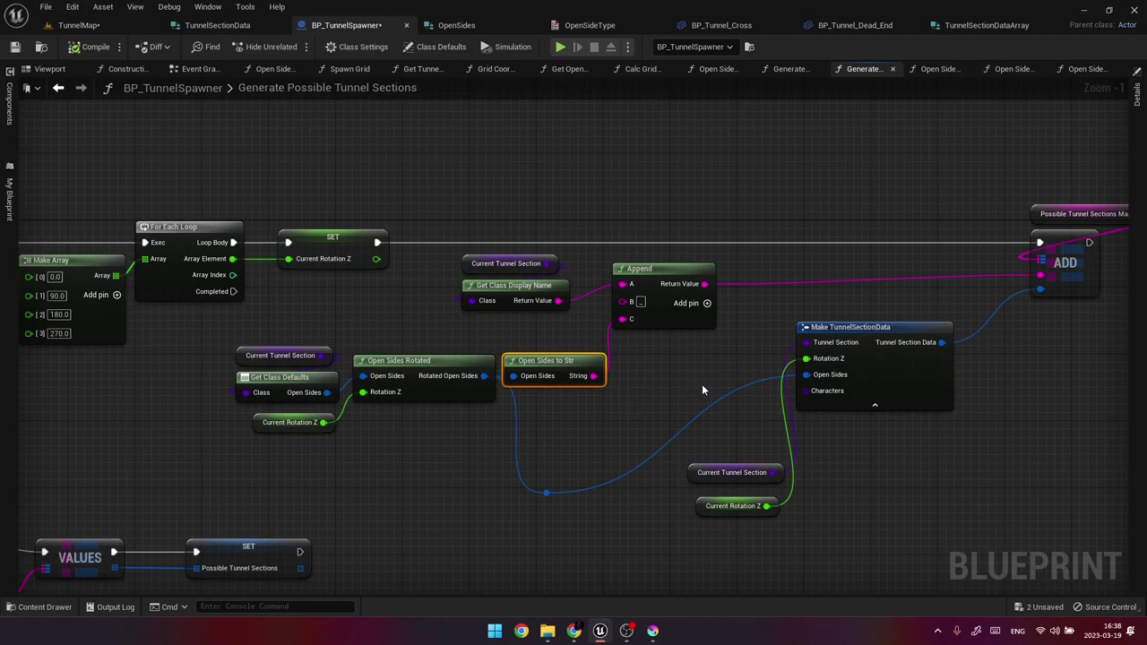
right_click_drag(1058, 330, 973, 313)
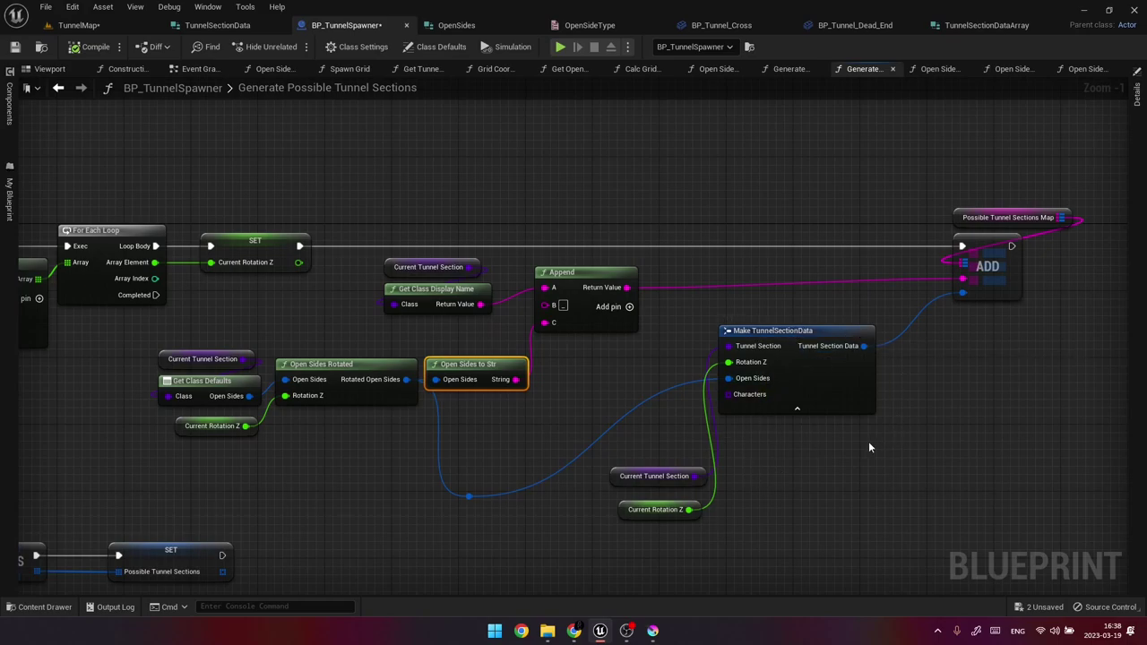
left_click(842, 408)
key("f")
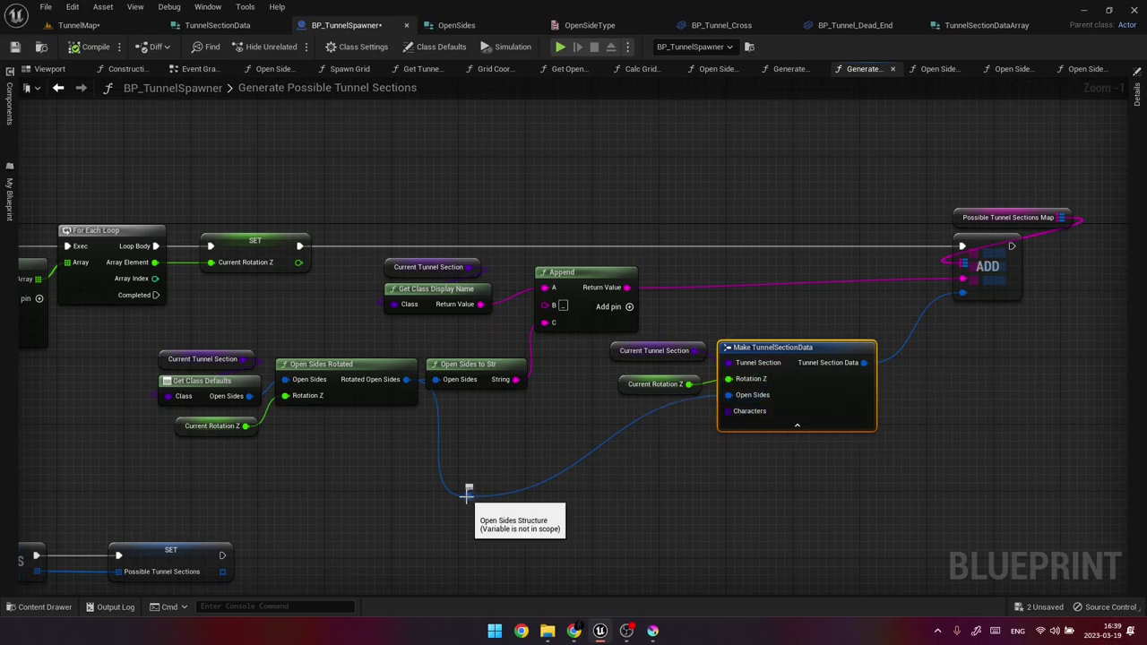
key("ctrl+z")
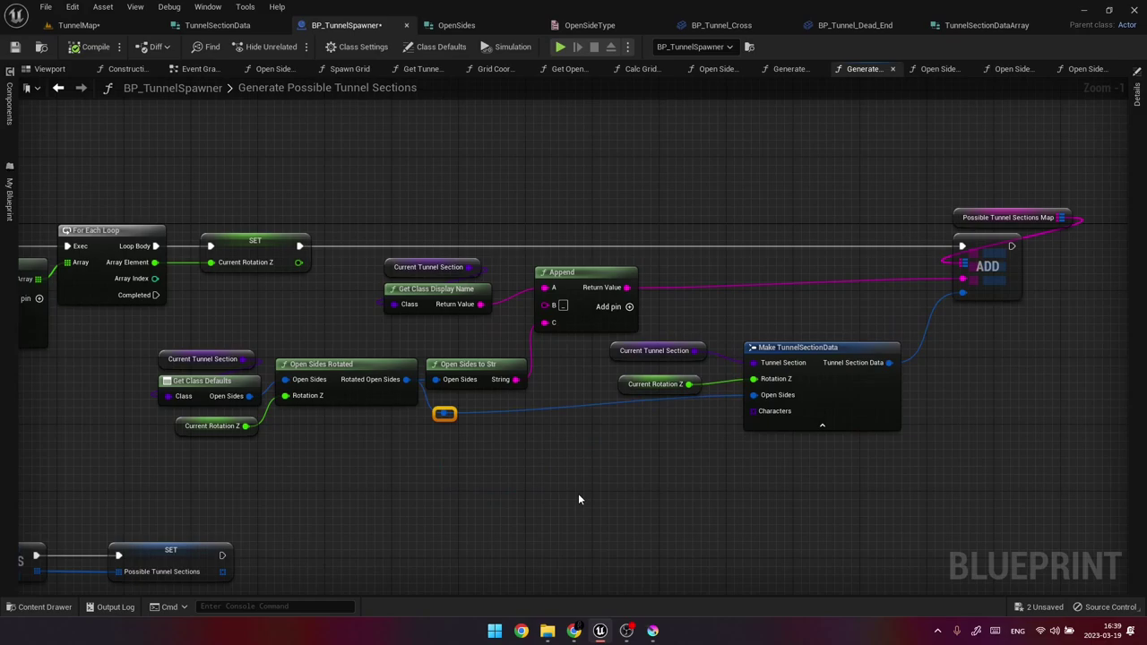
right_click_drag(543, 502, 745, 481)
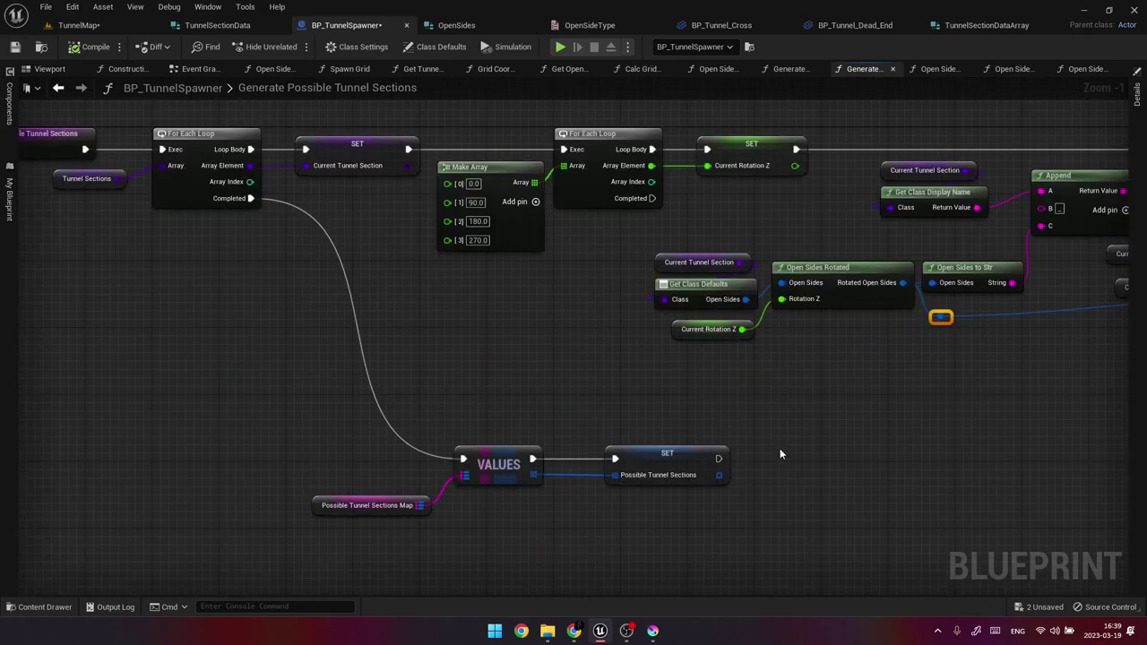
left_click(864, 443)
mouse_move(673, 481)
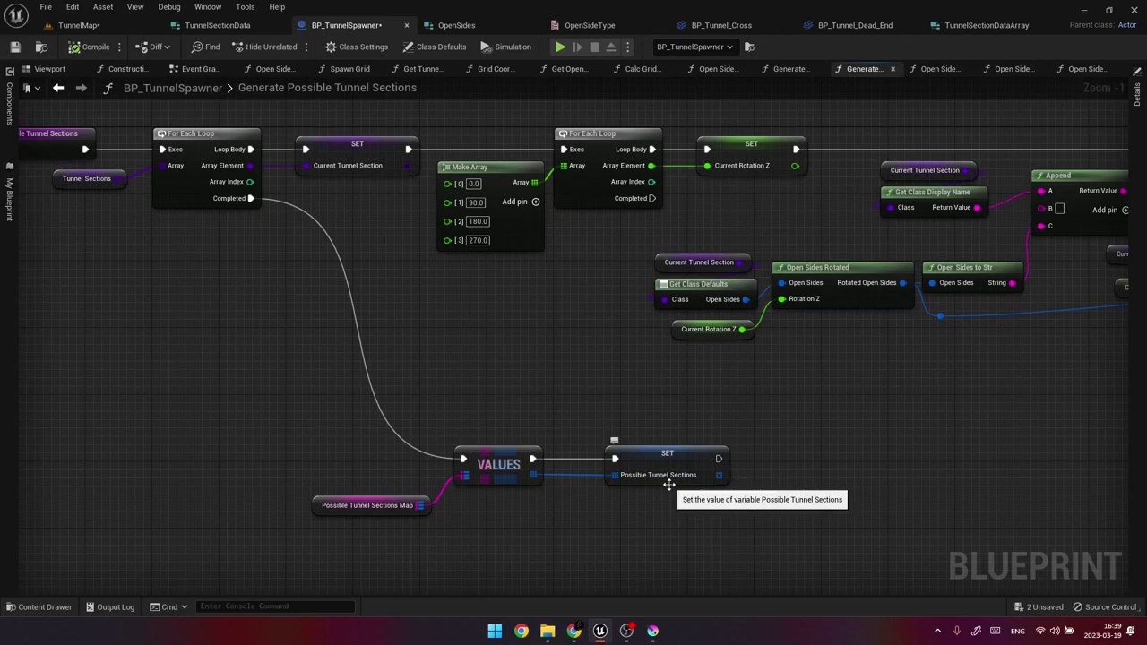
key("alt+p")
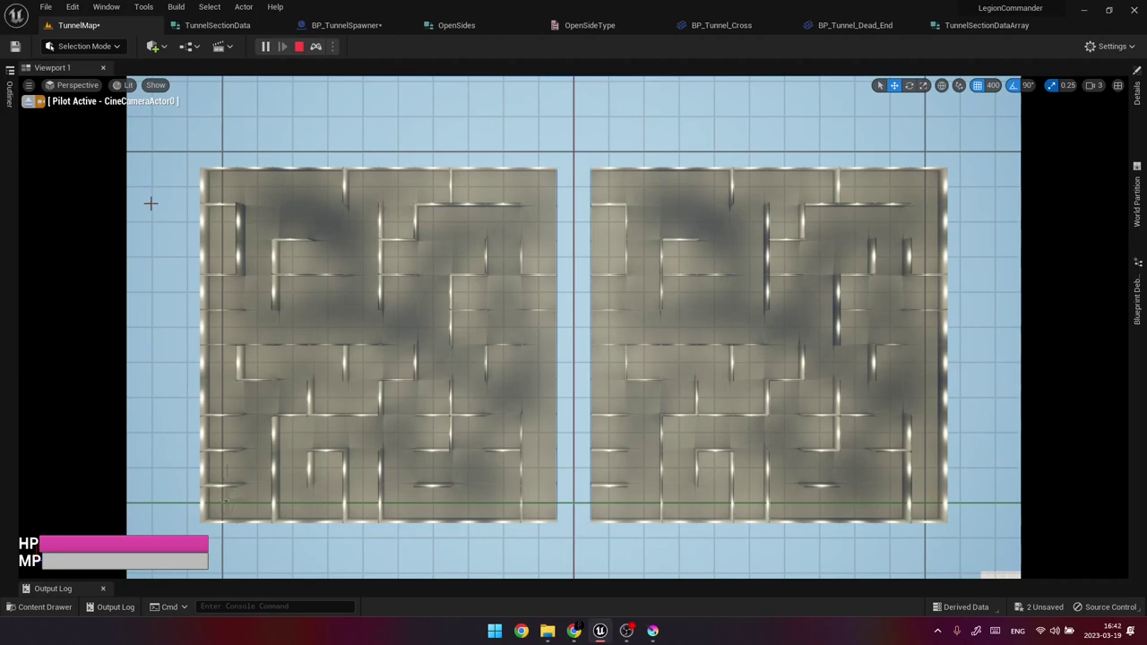
Eject from play, change BP_TunnelSpawner2's Initial Seed, and resume the camera view.
key("F8")
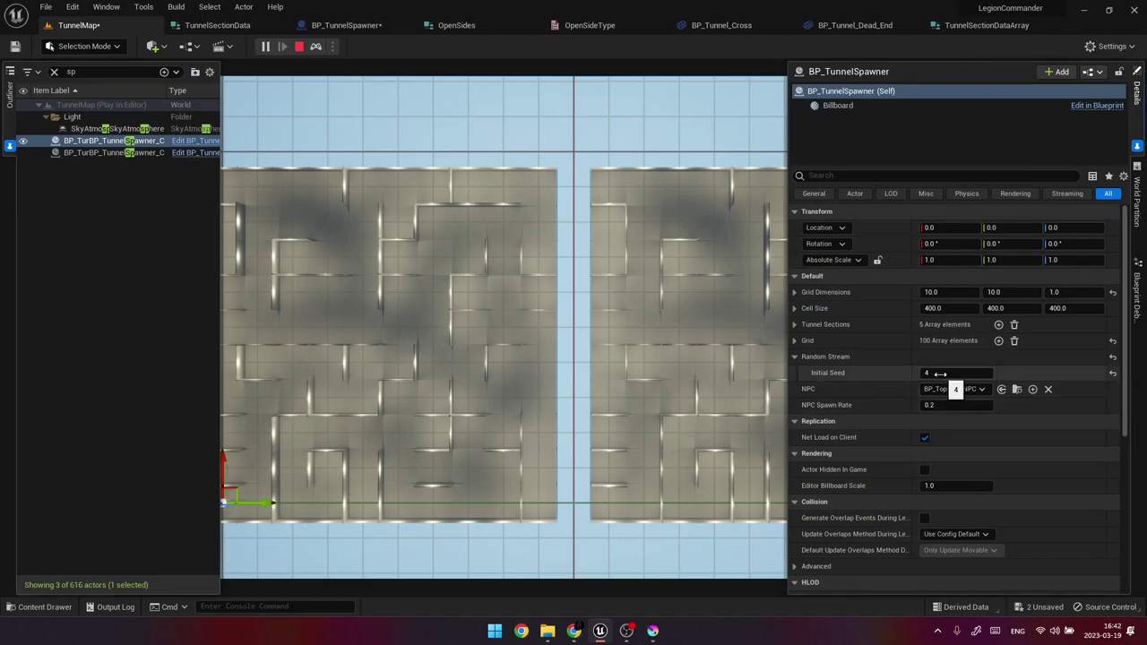
left_click(113, 152)
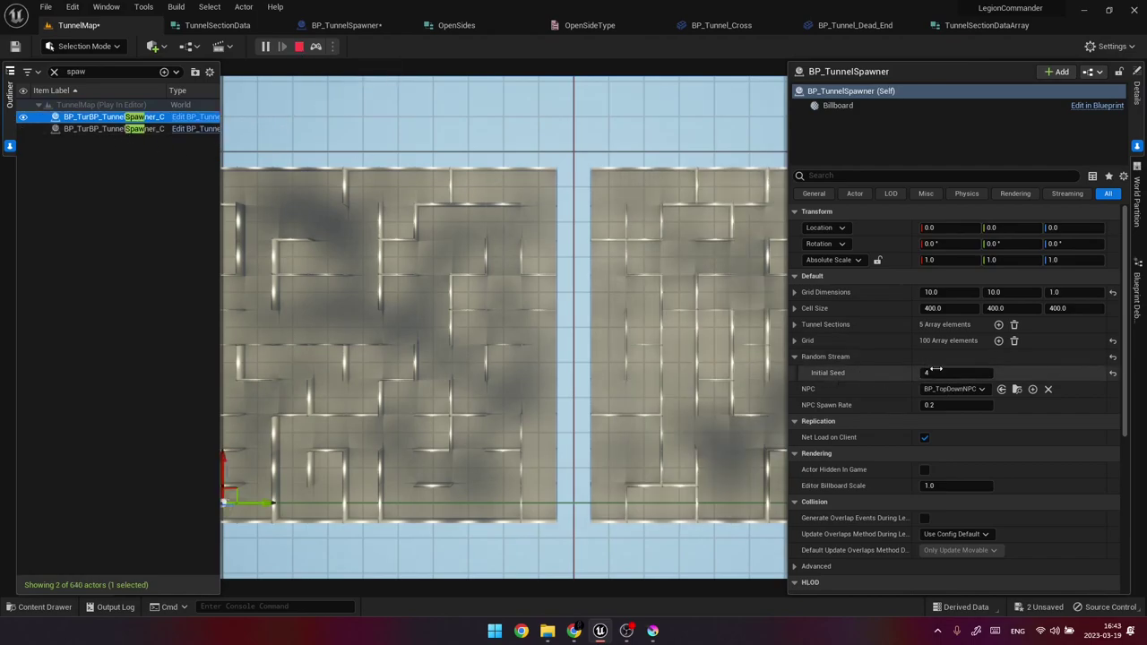
left_click(89, 130)
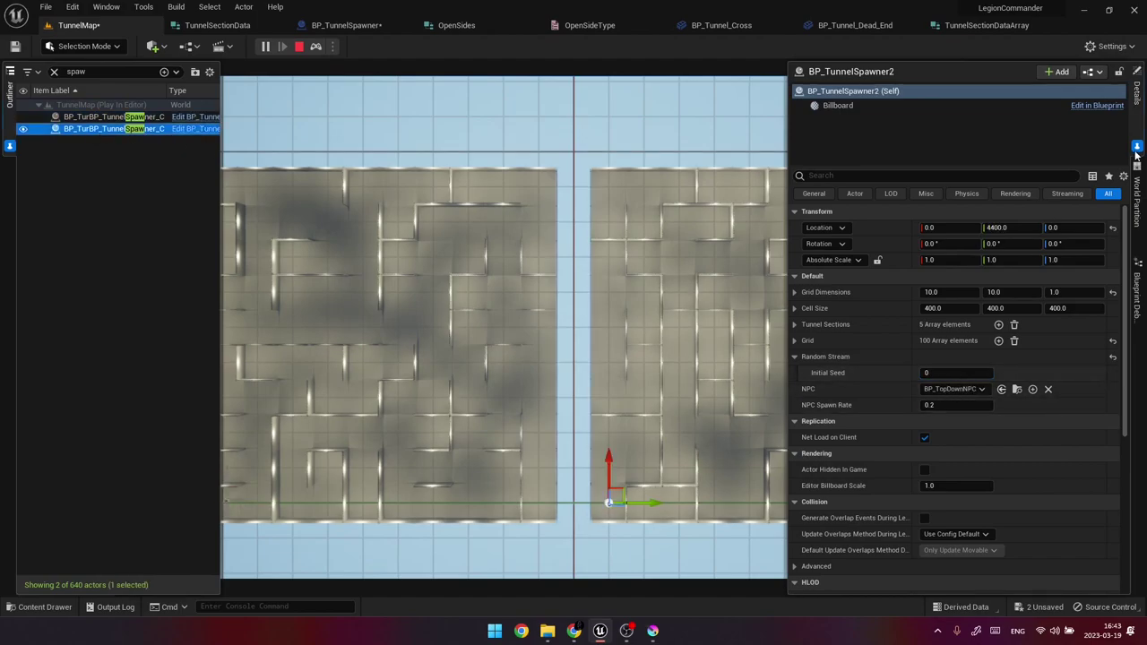
key("F11")
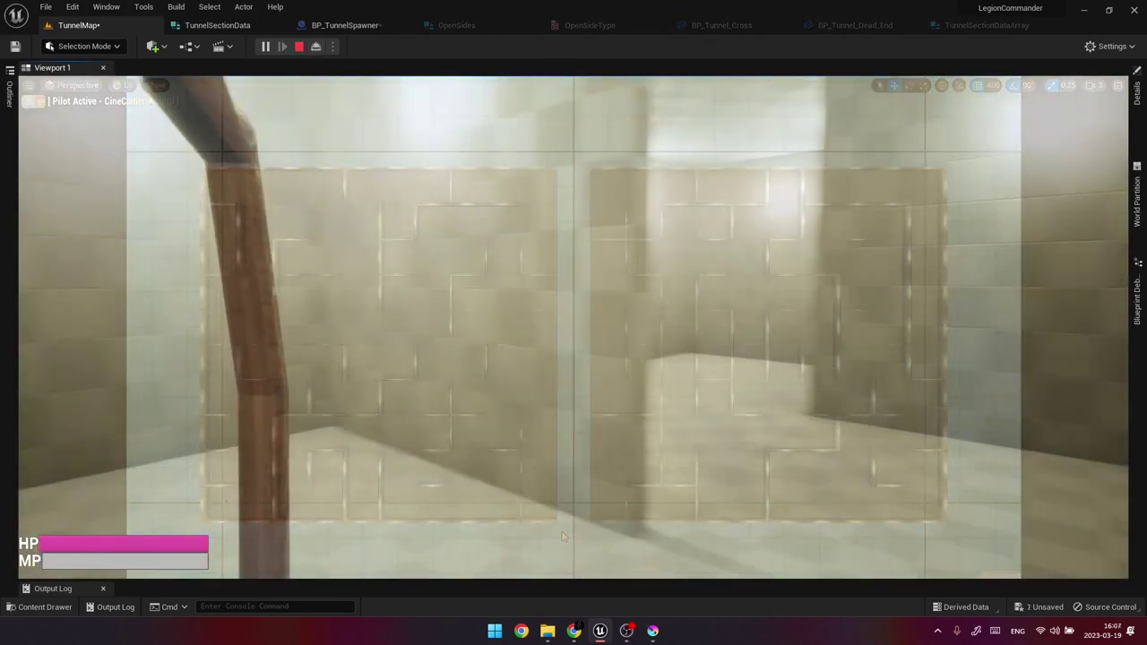
Walk forward through the tiled room, around the wall corner and down the corridor.
key("w")
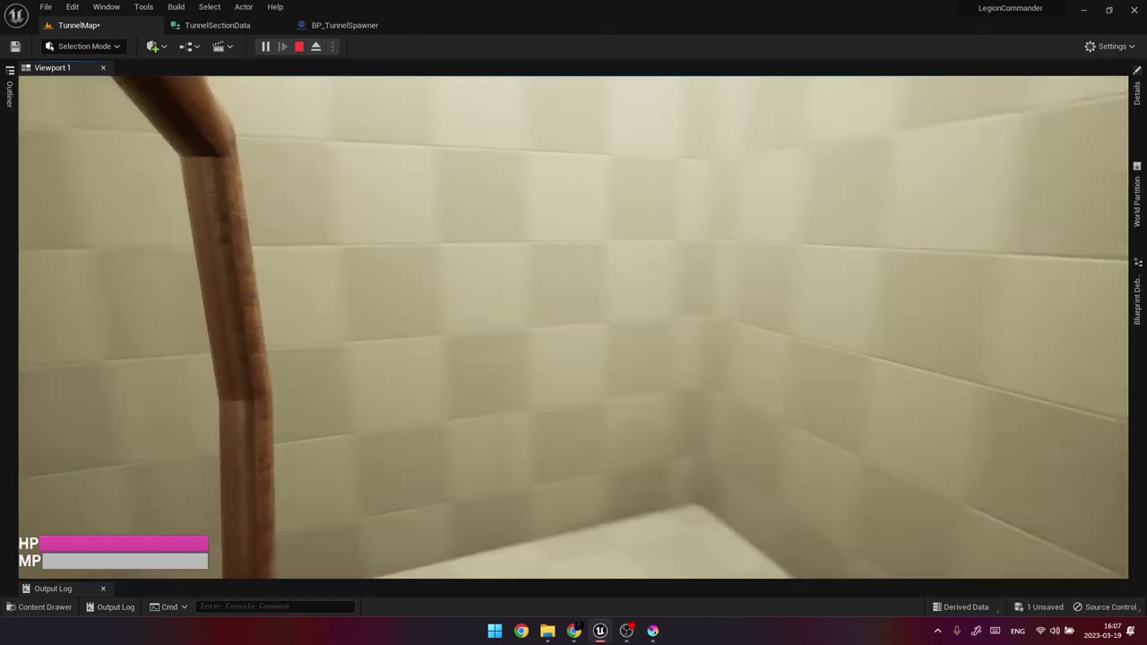
key("w")
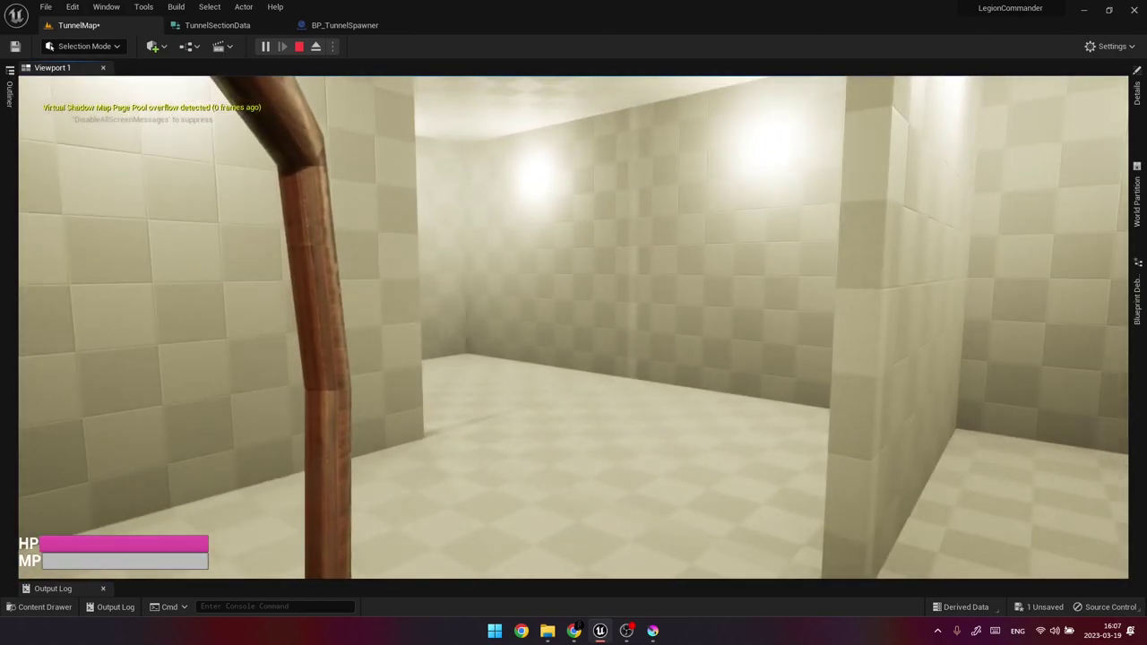
key("w")
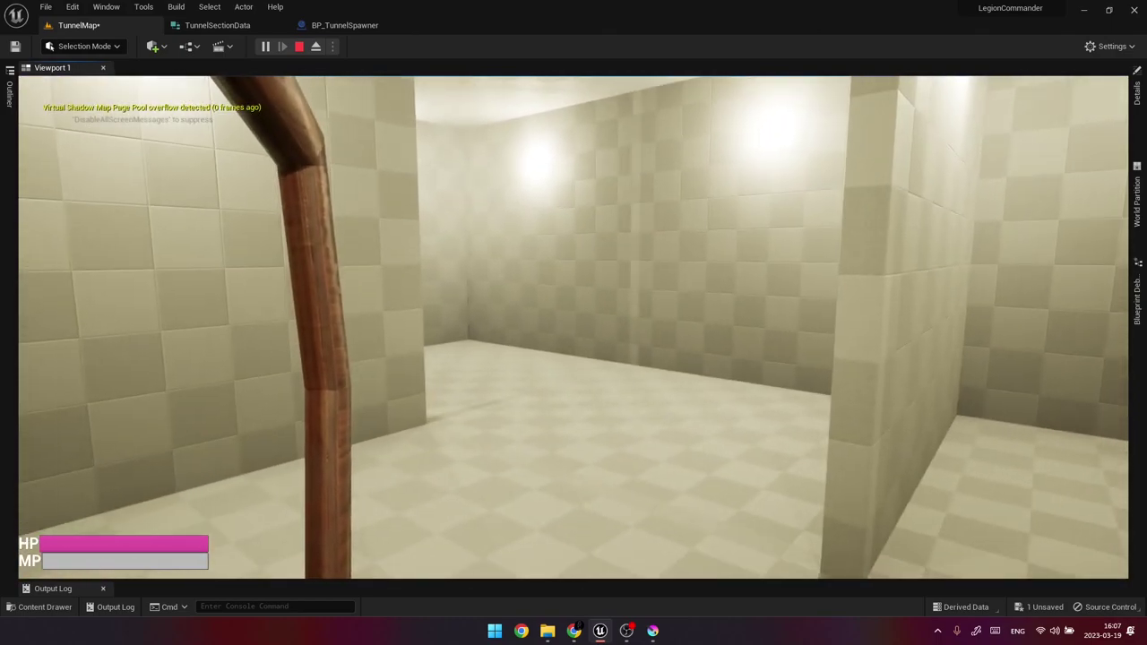
key("w")
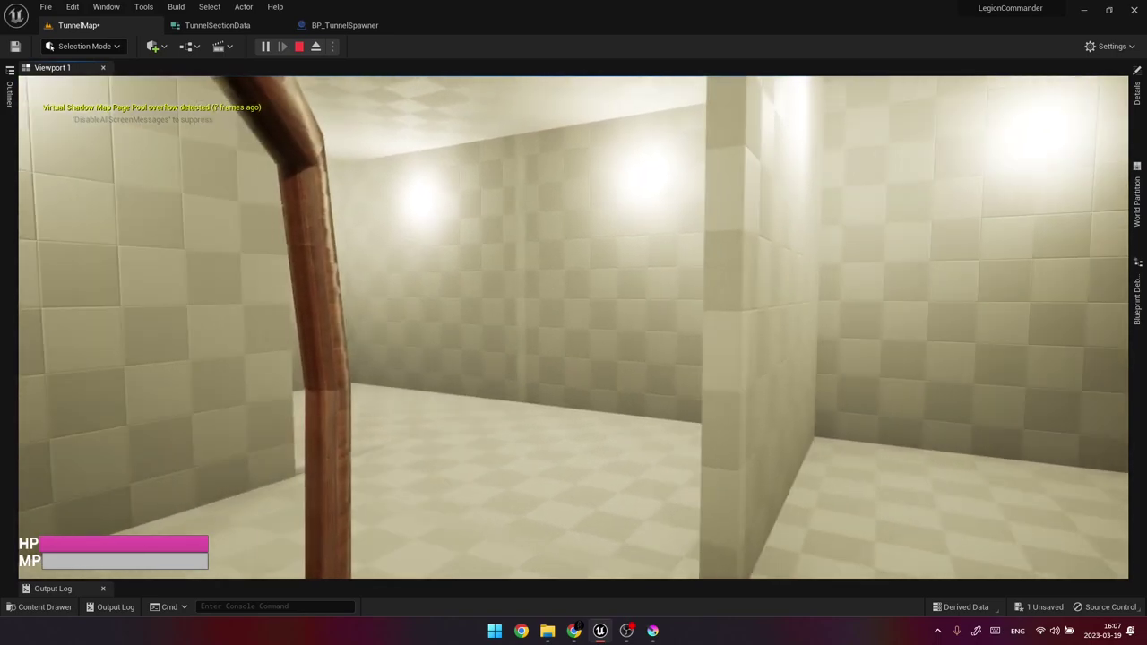
key("w")
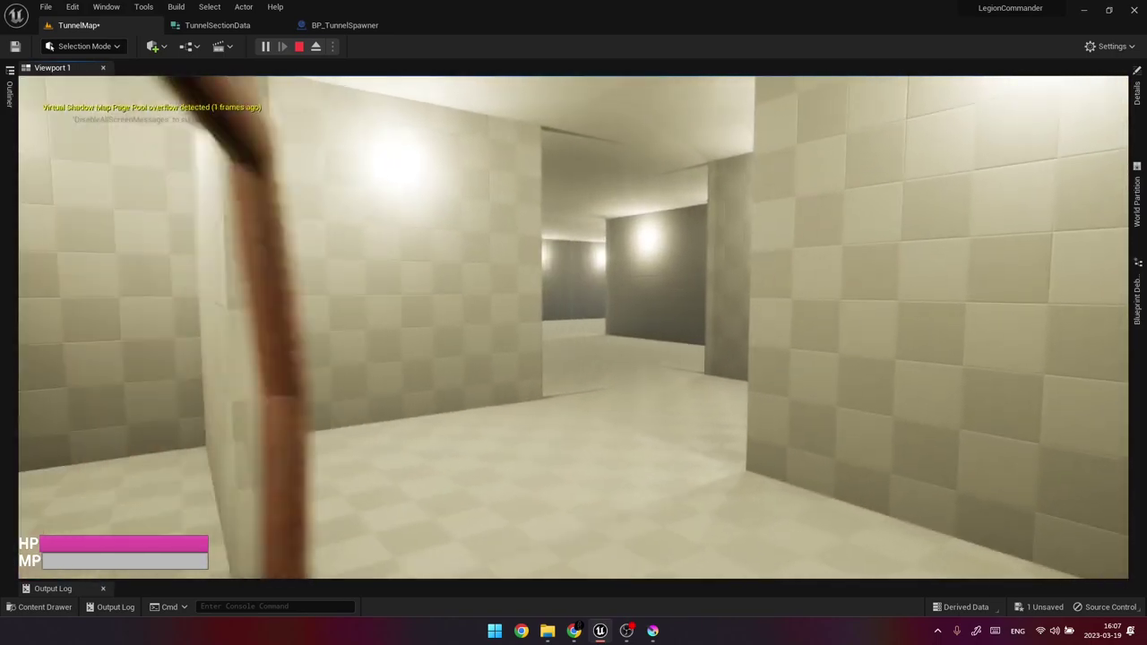
key("w")
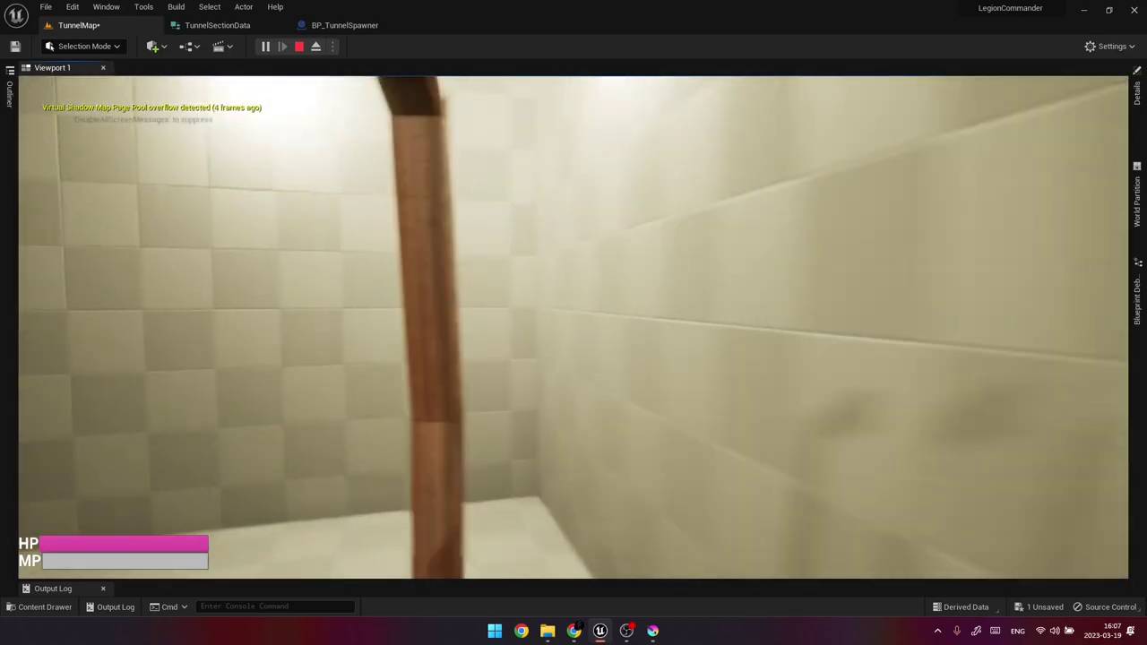
key("w")
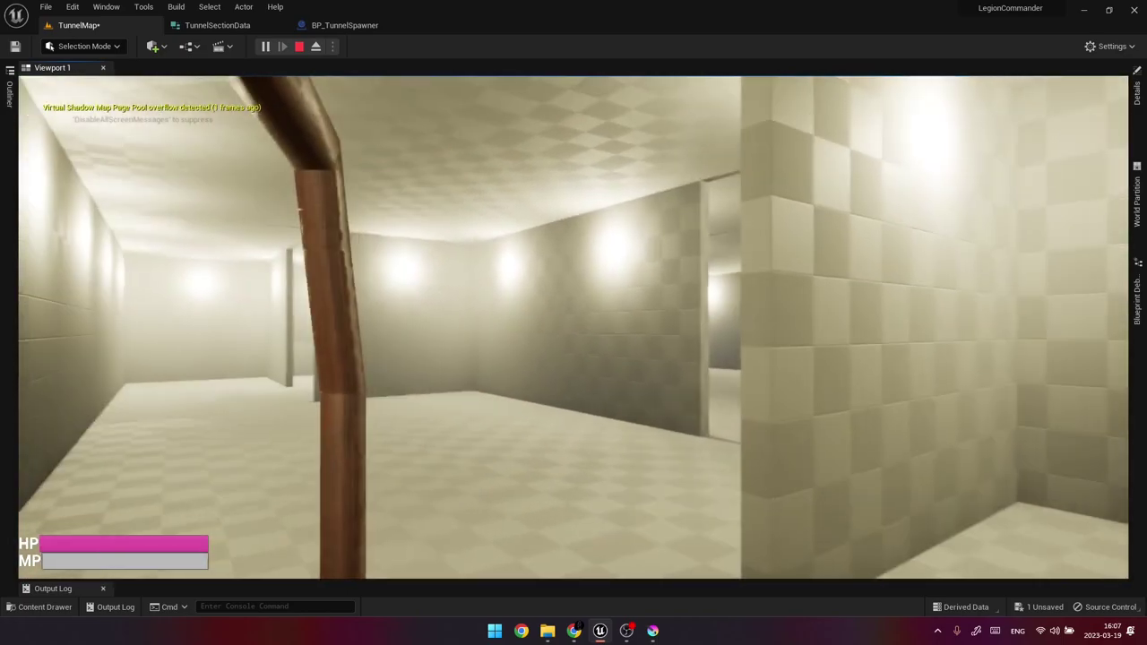
key("w")
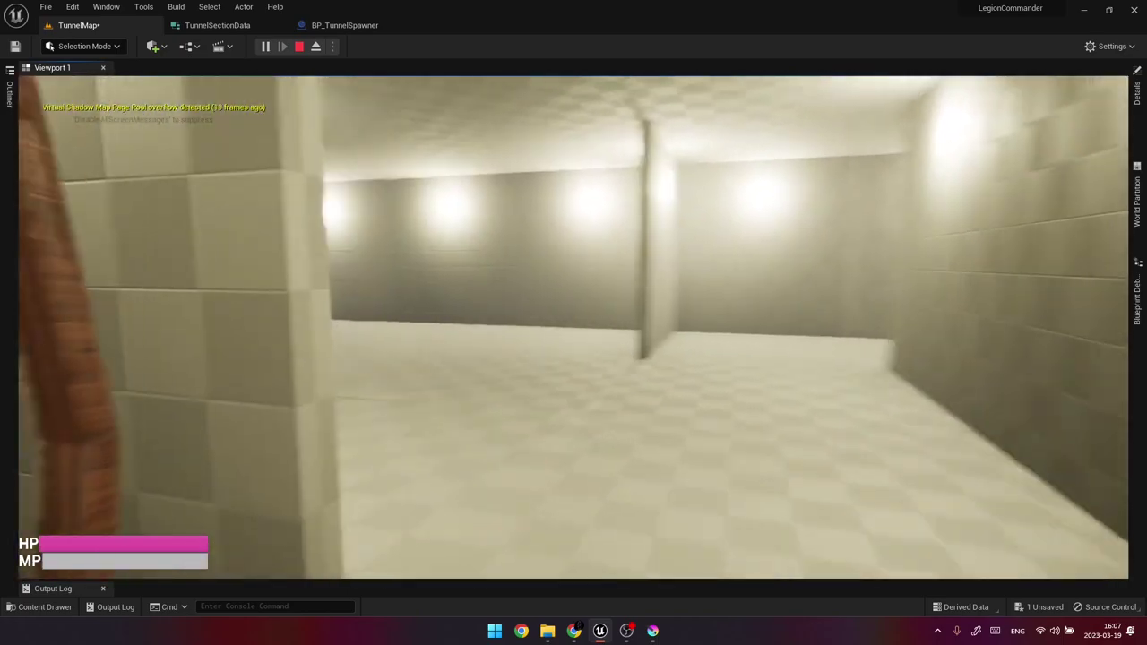